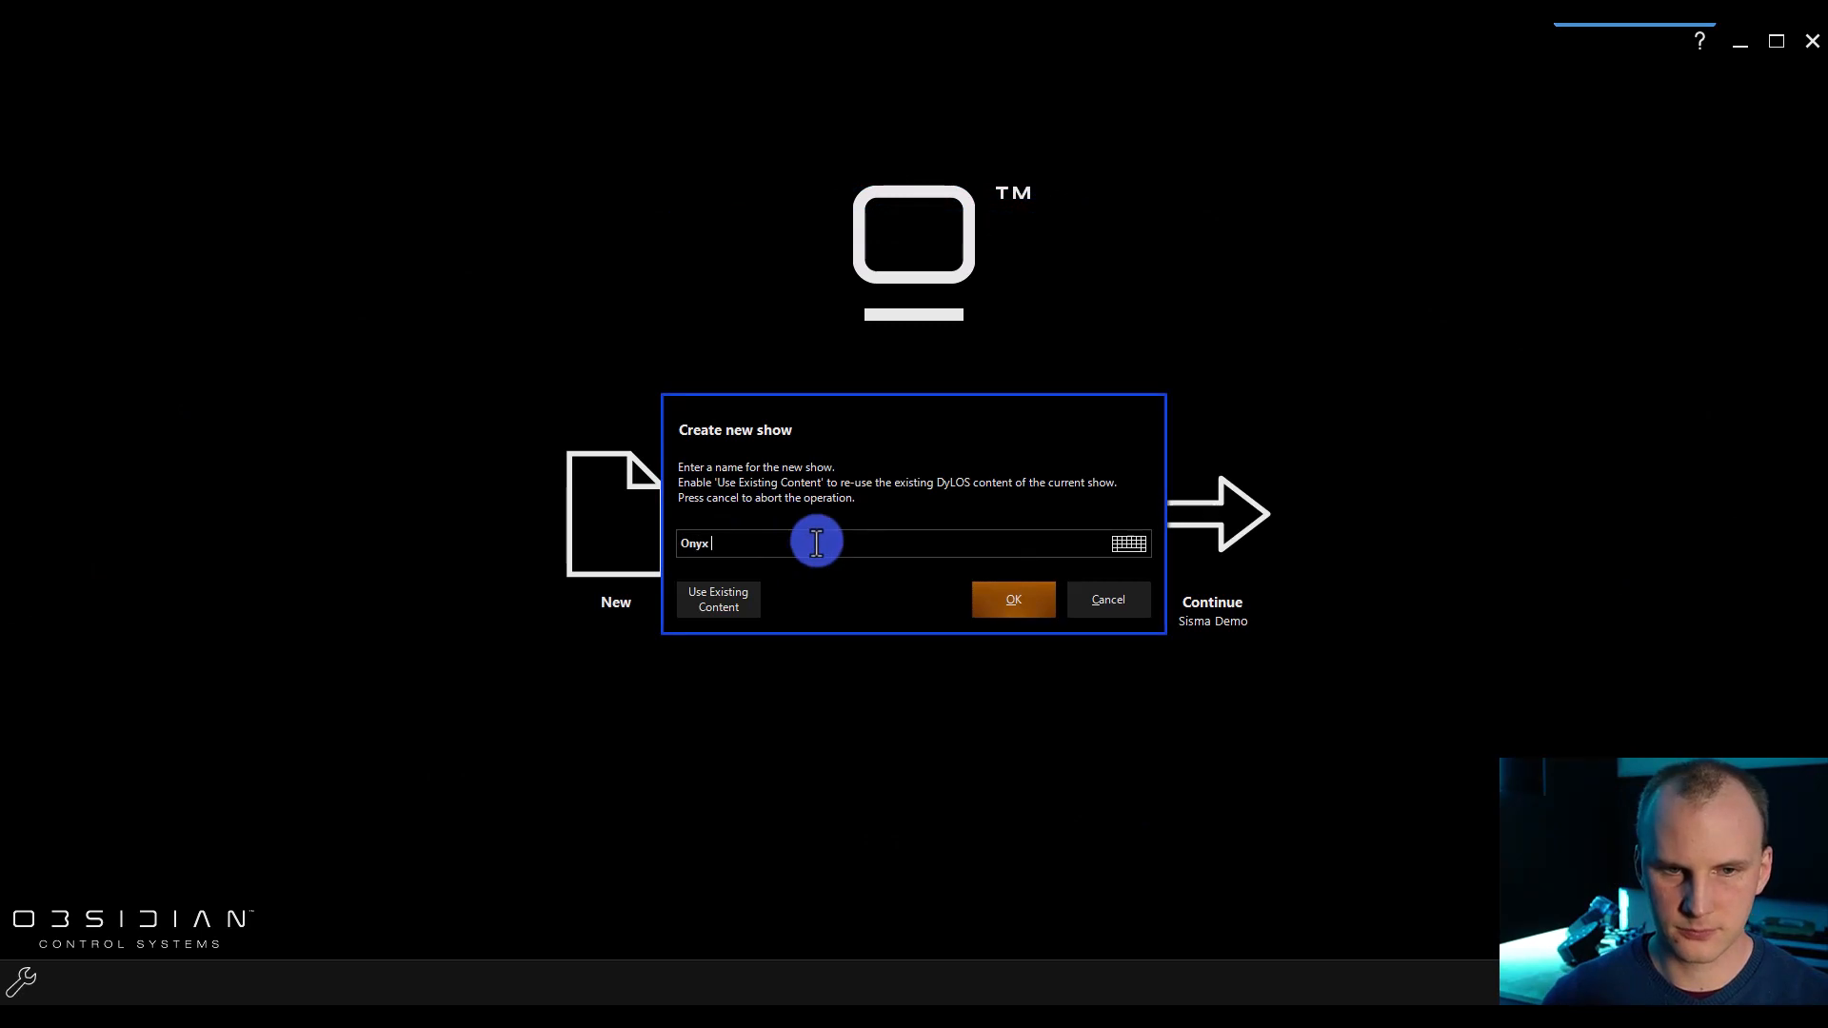
Step: Create the new show and start adding a new fixture in its patch
key("Return")
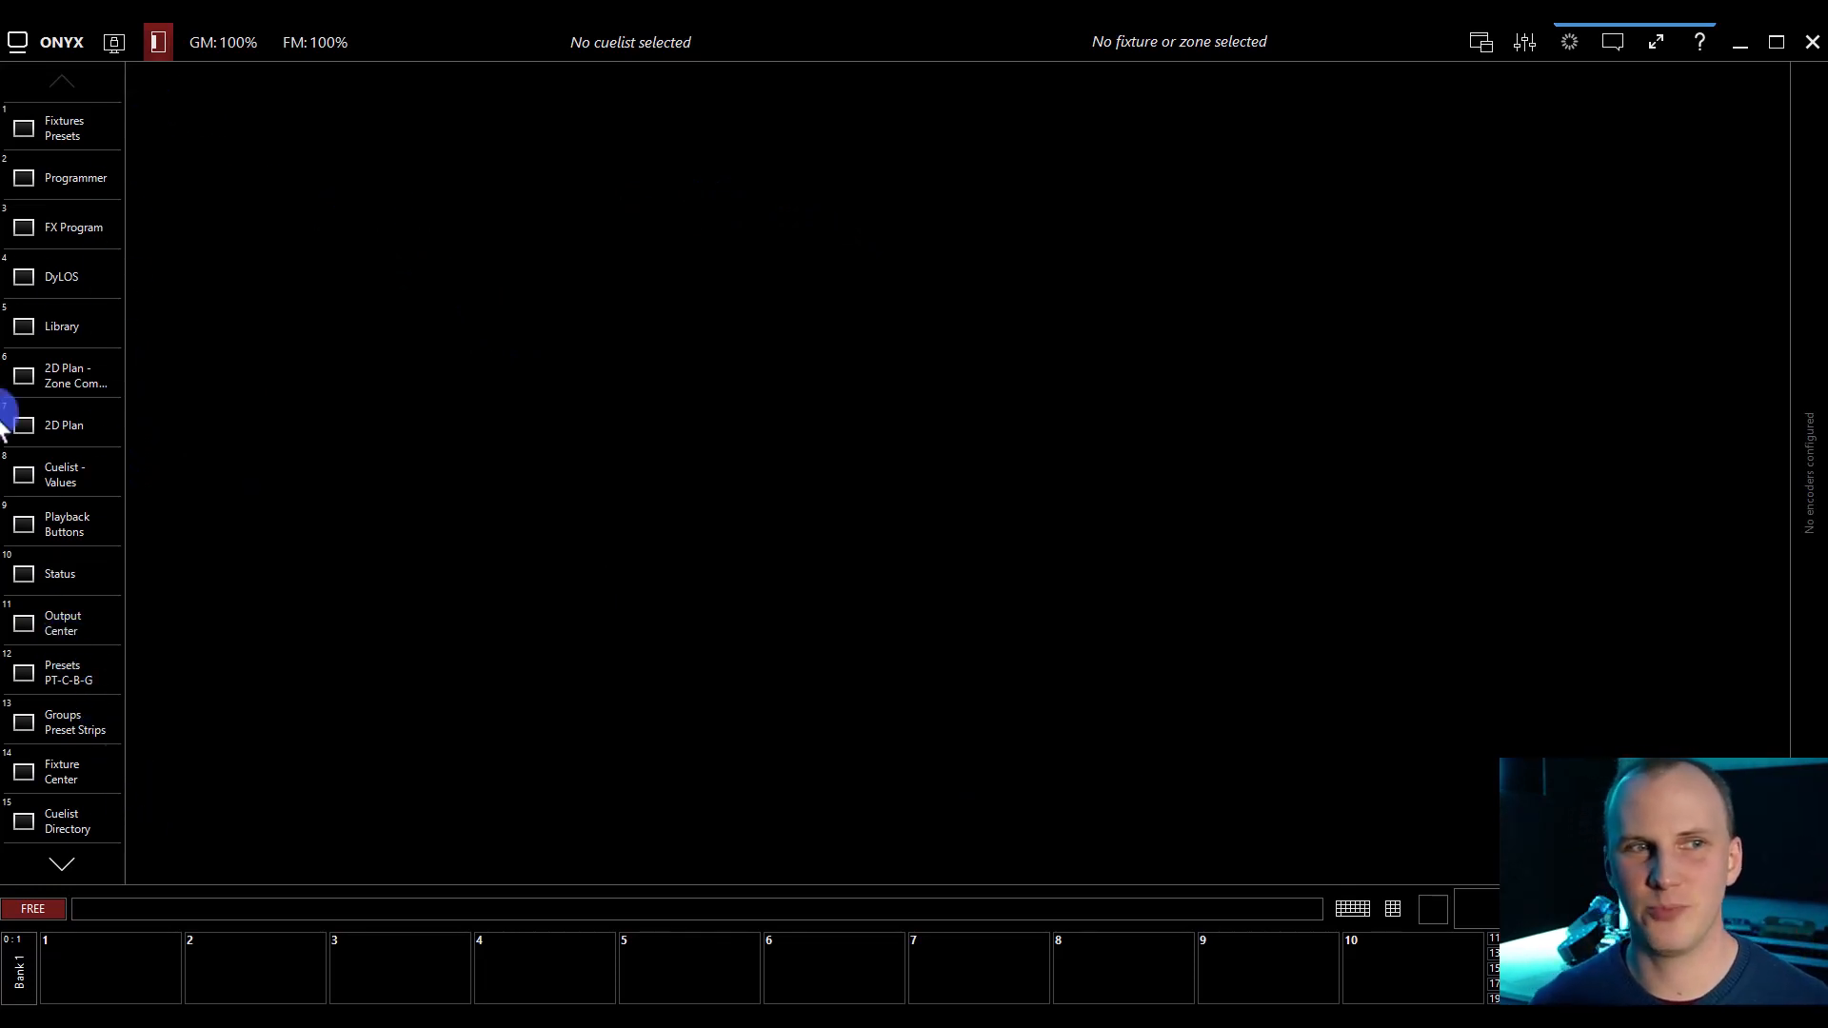
left_click(49, 40)
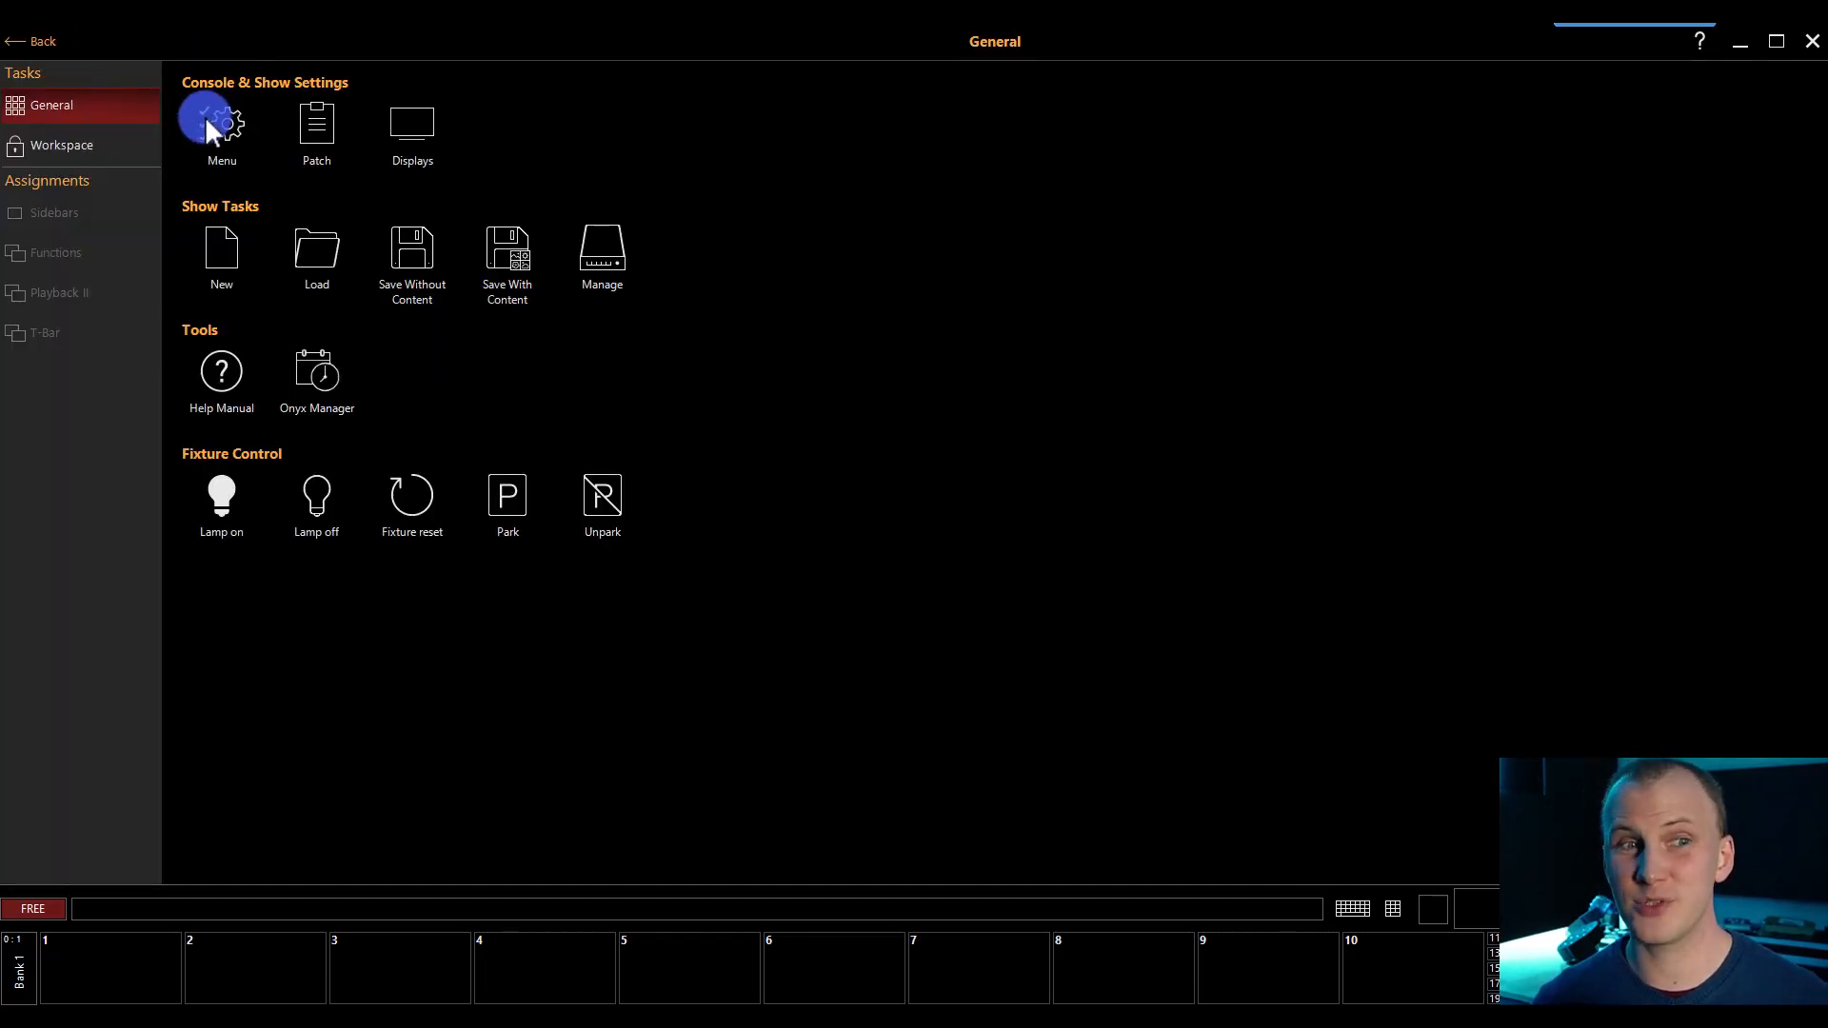
left_click(307, 124)
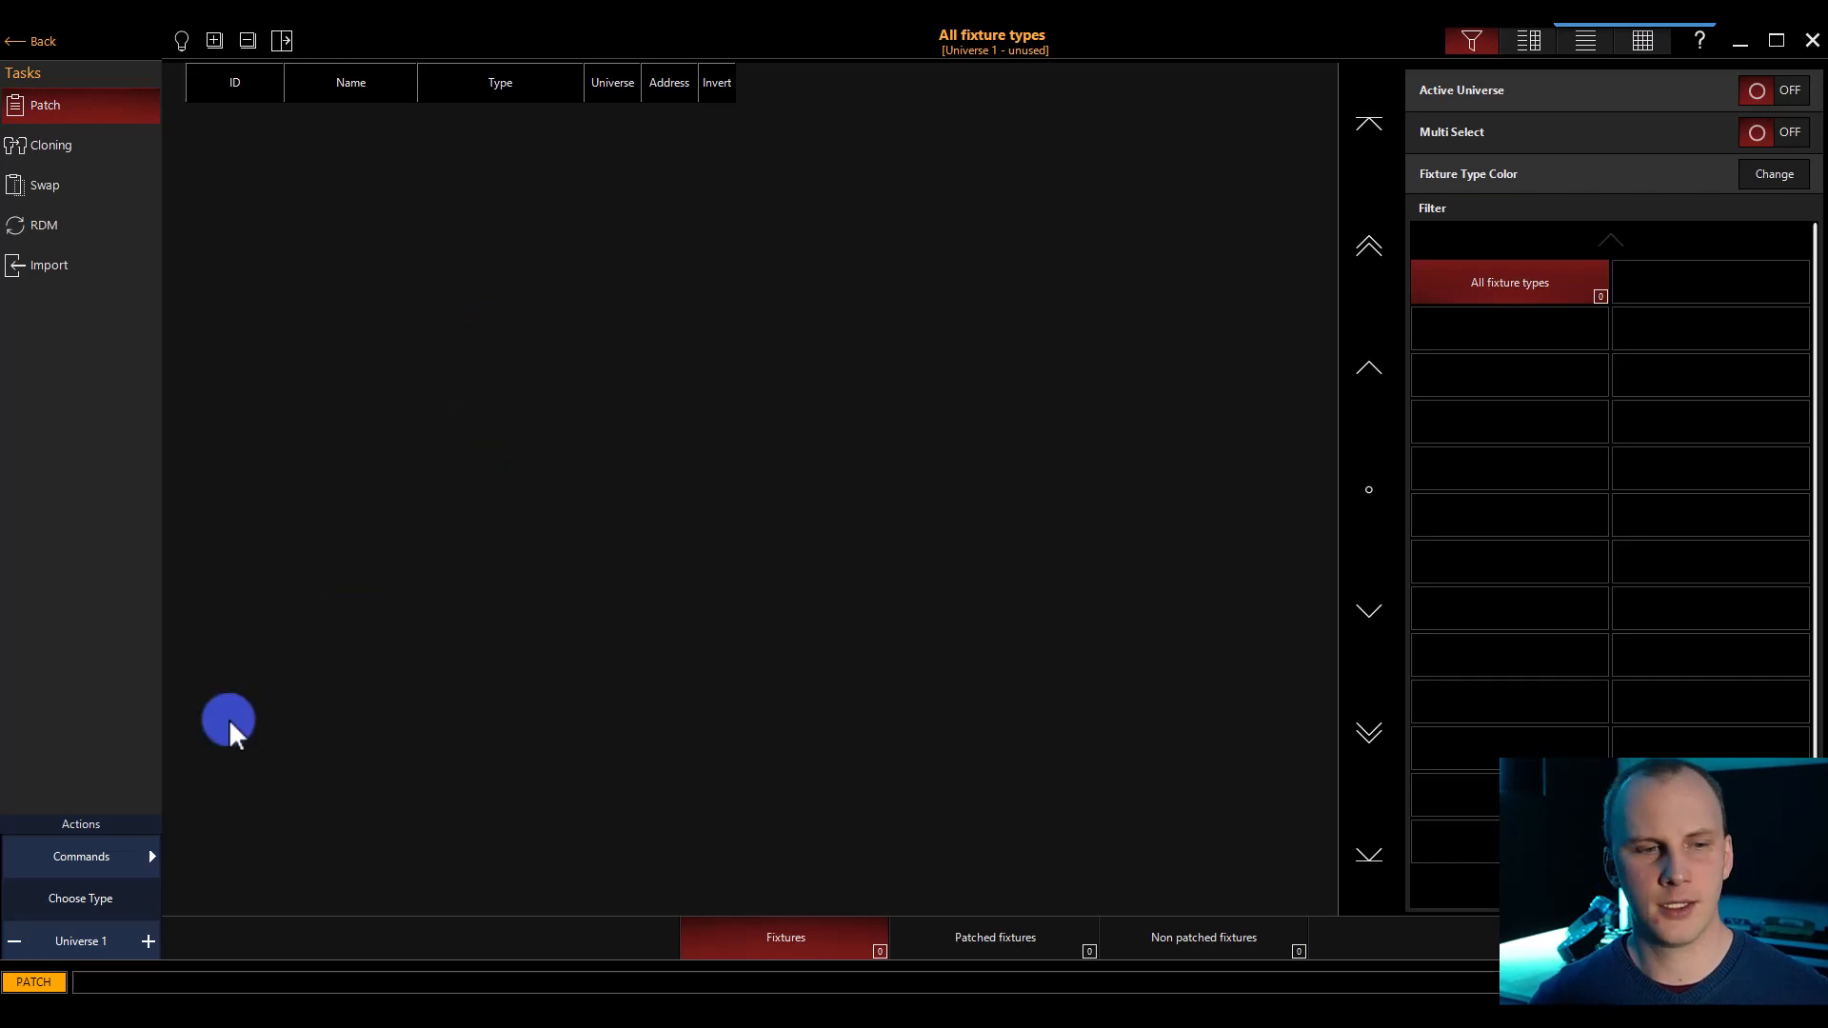
left_click(116, 843)
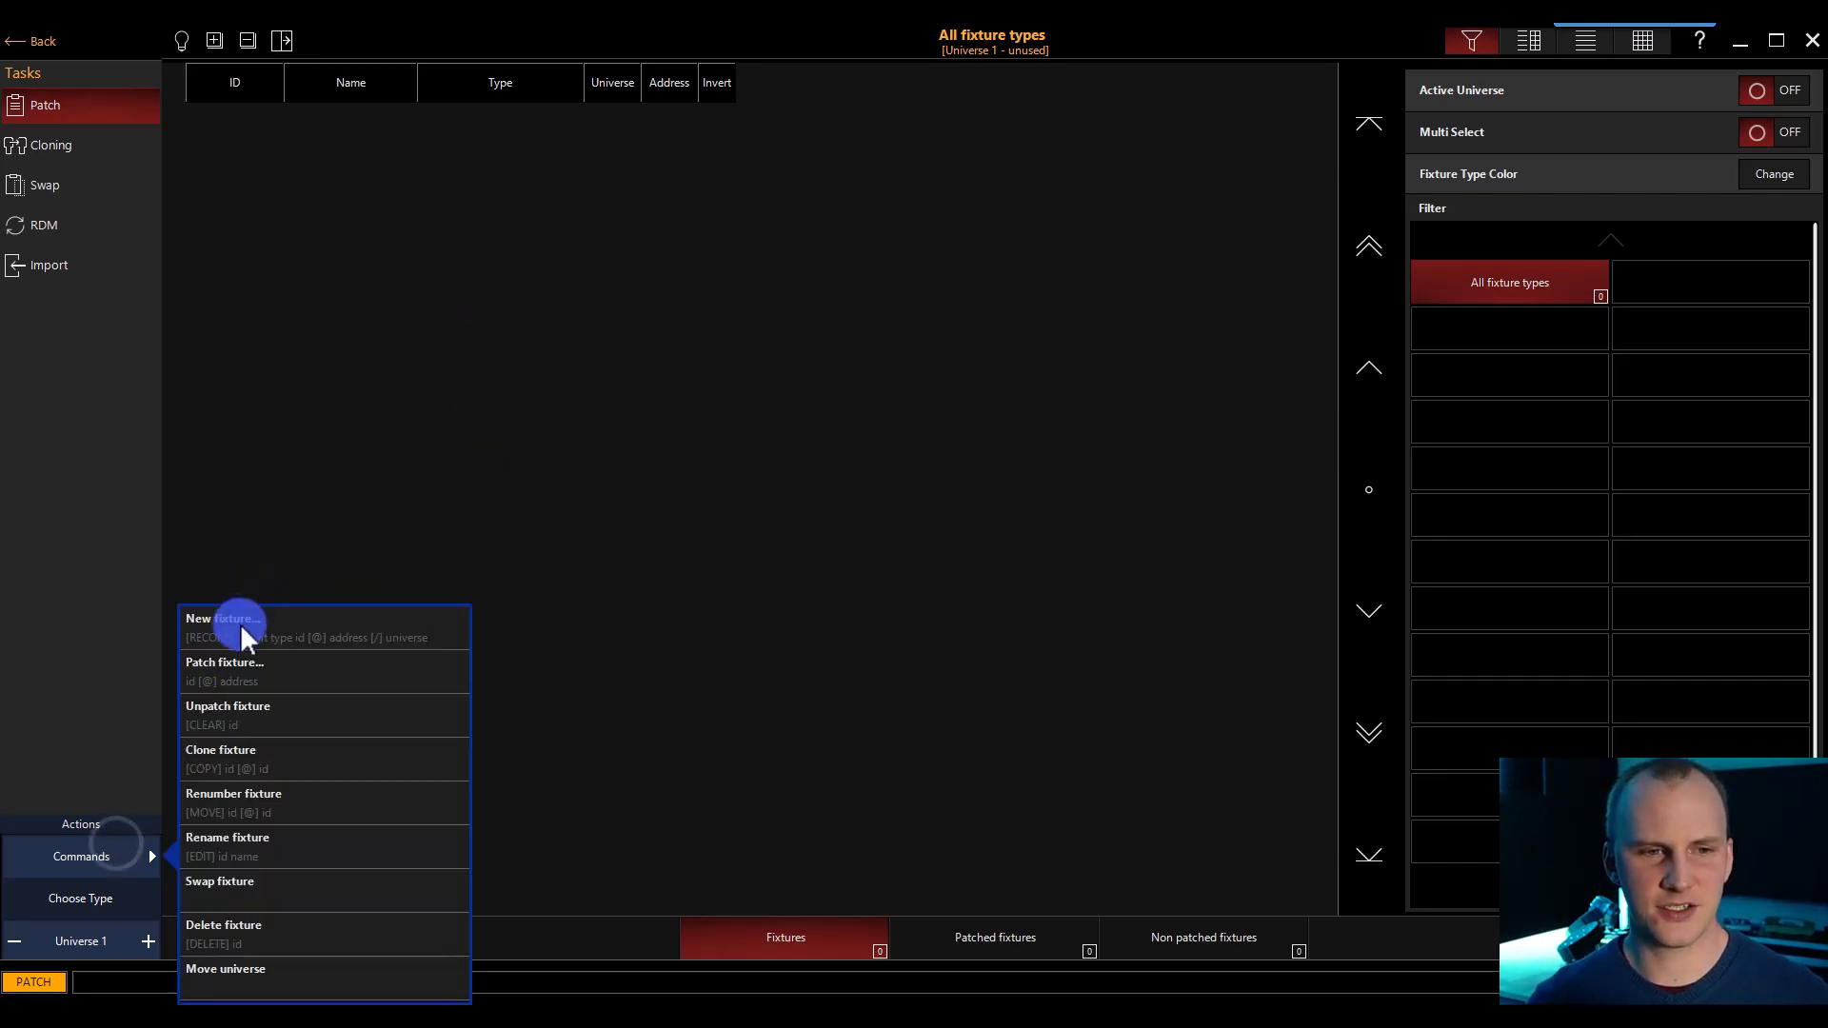
left_click(240, 625)
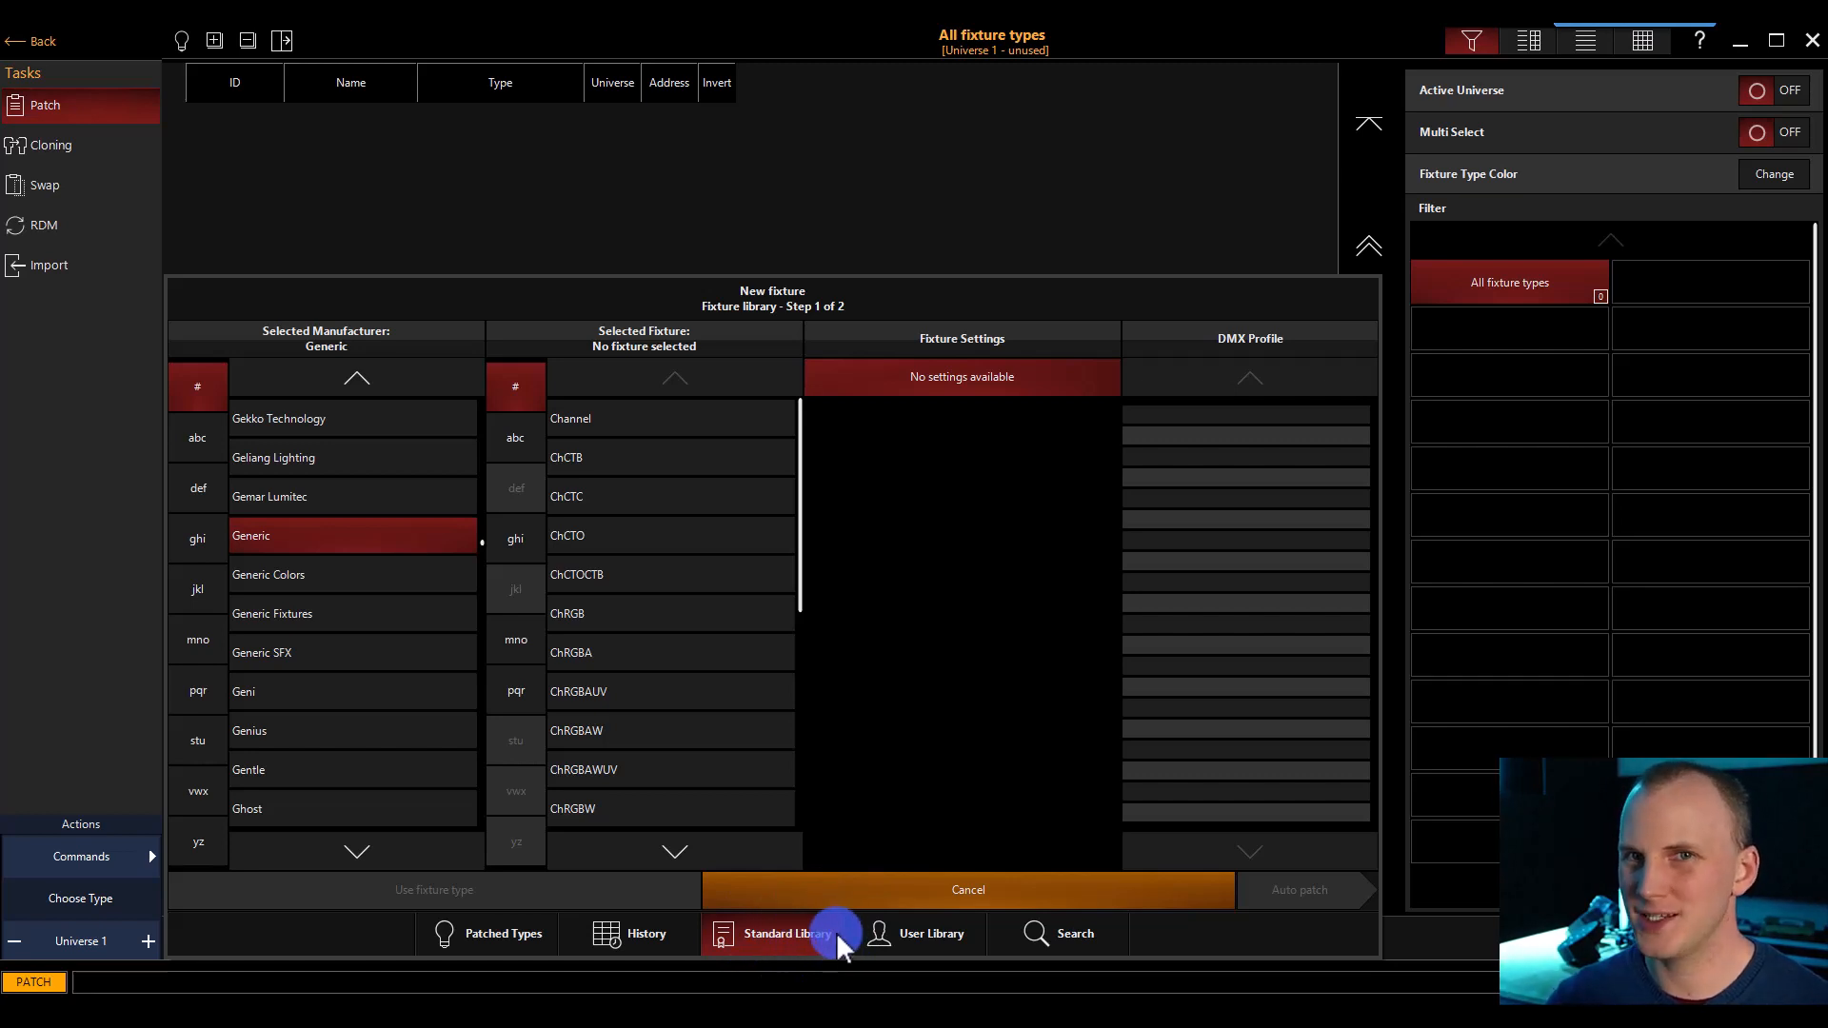
Step: Look through the already patched types and the standard library's Elation fixtures beginning with A to C
left_click(540, 933)
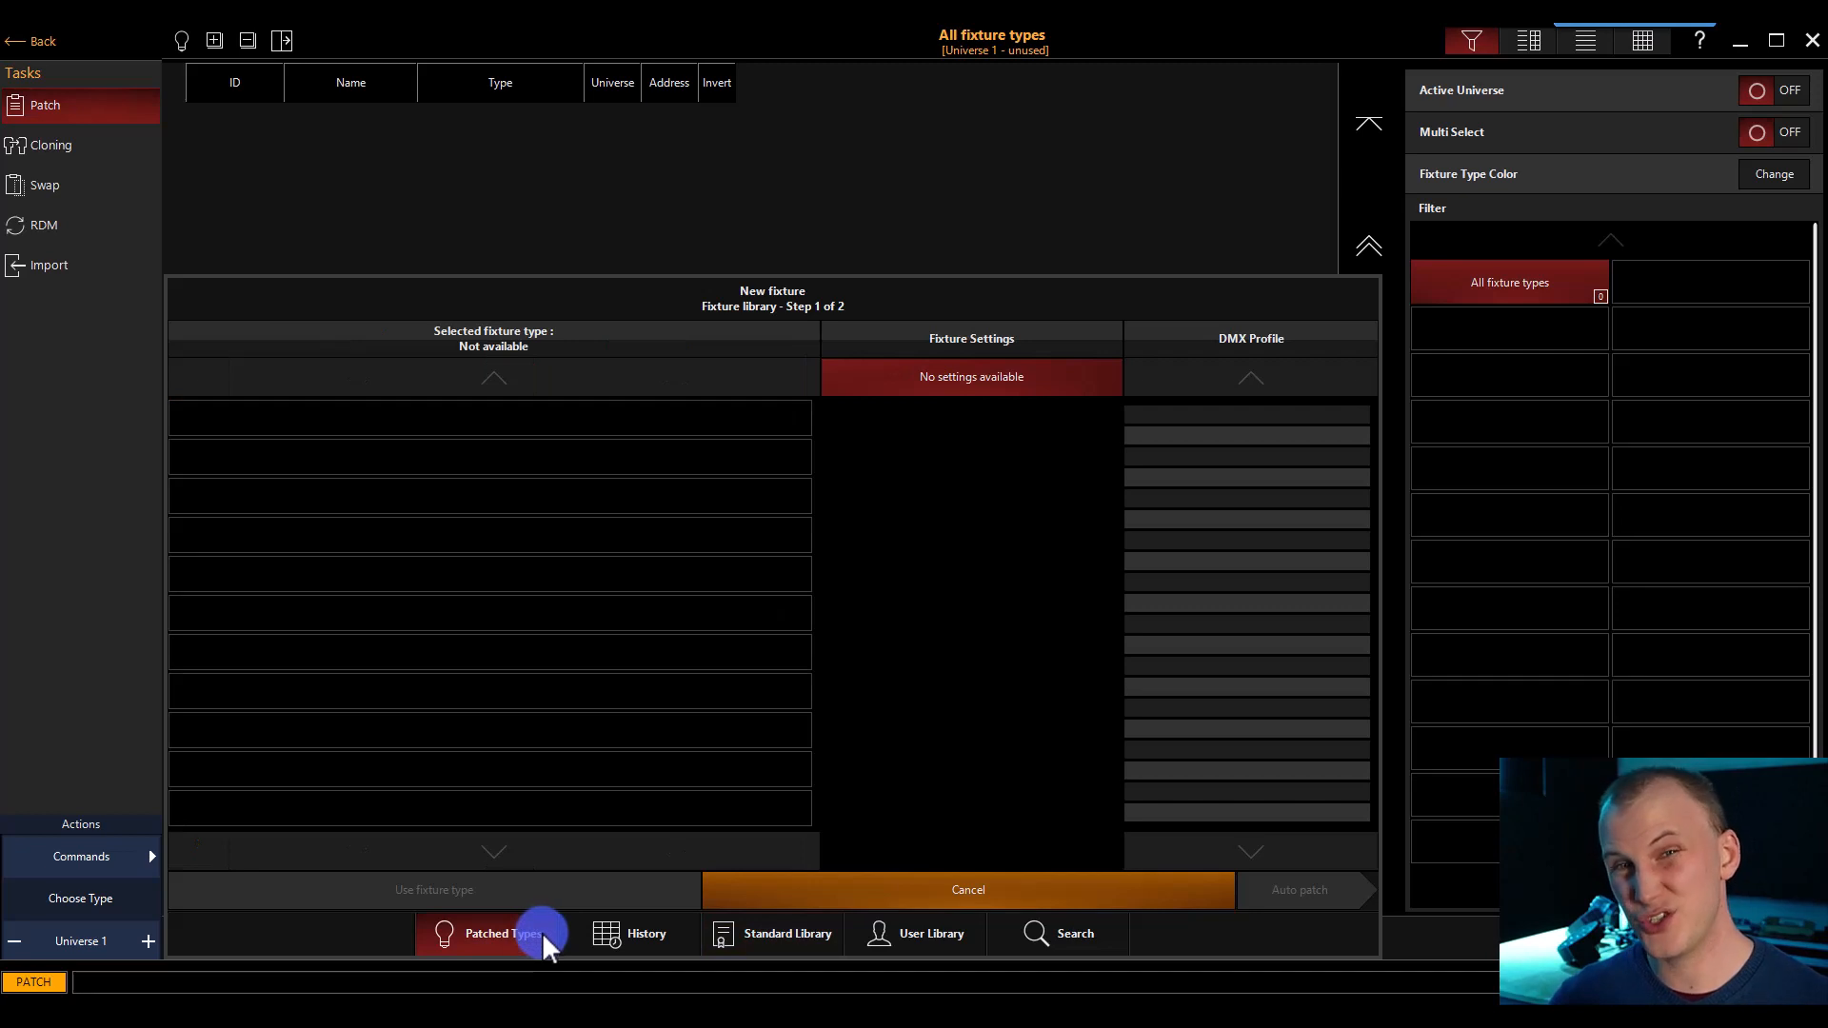
left_click(739, 941)
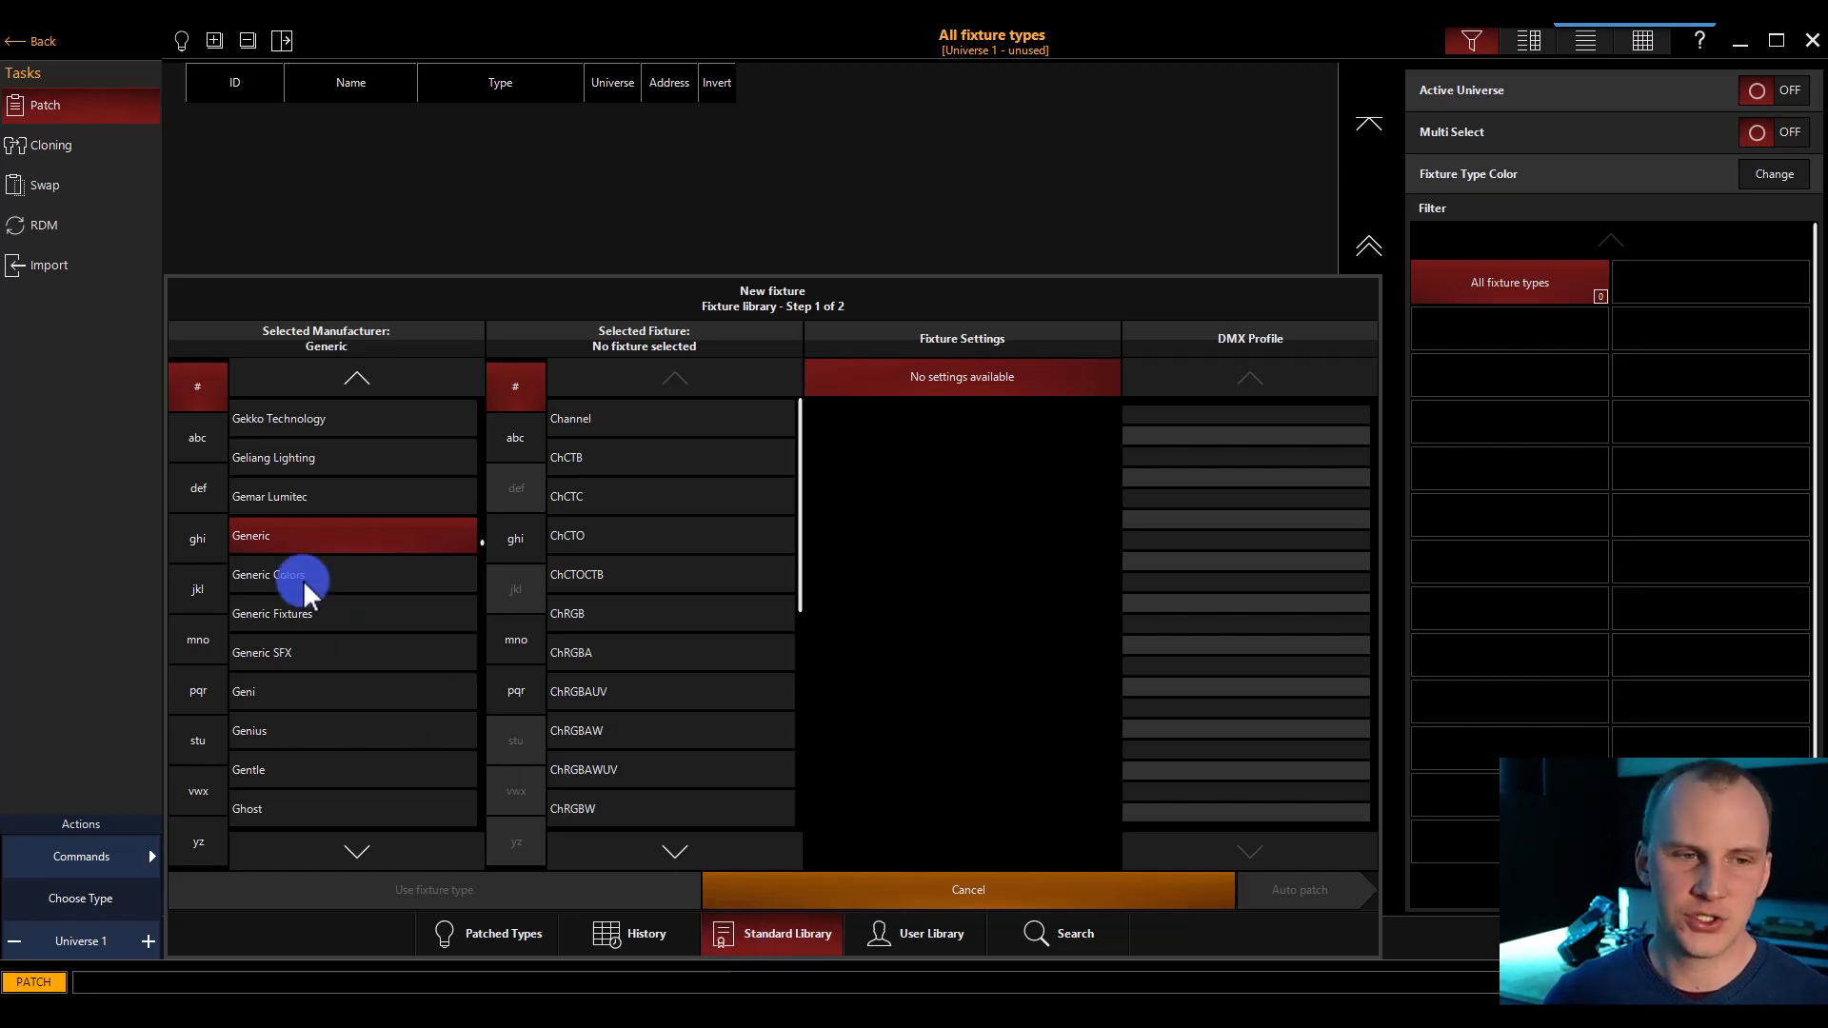
left_click(214, 489)
left_click(215, 491)
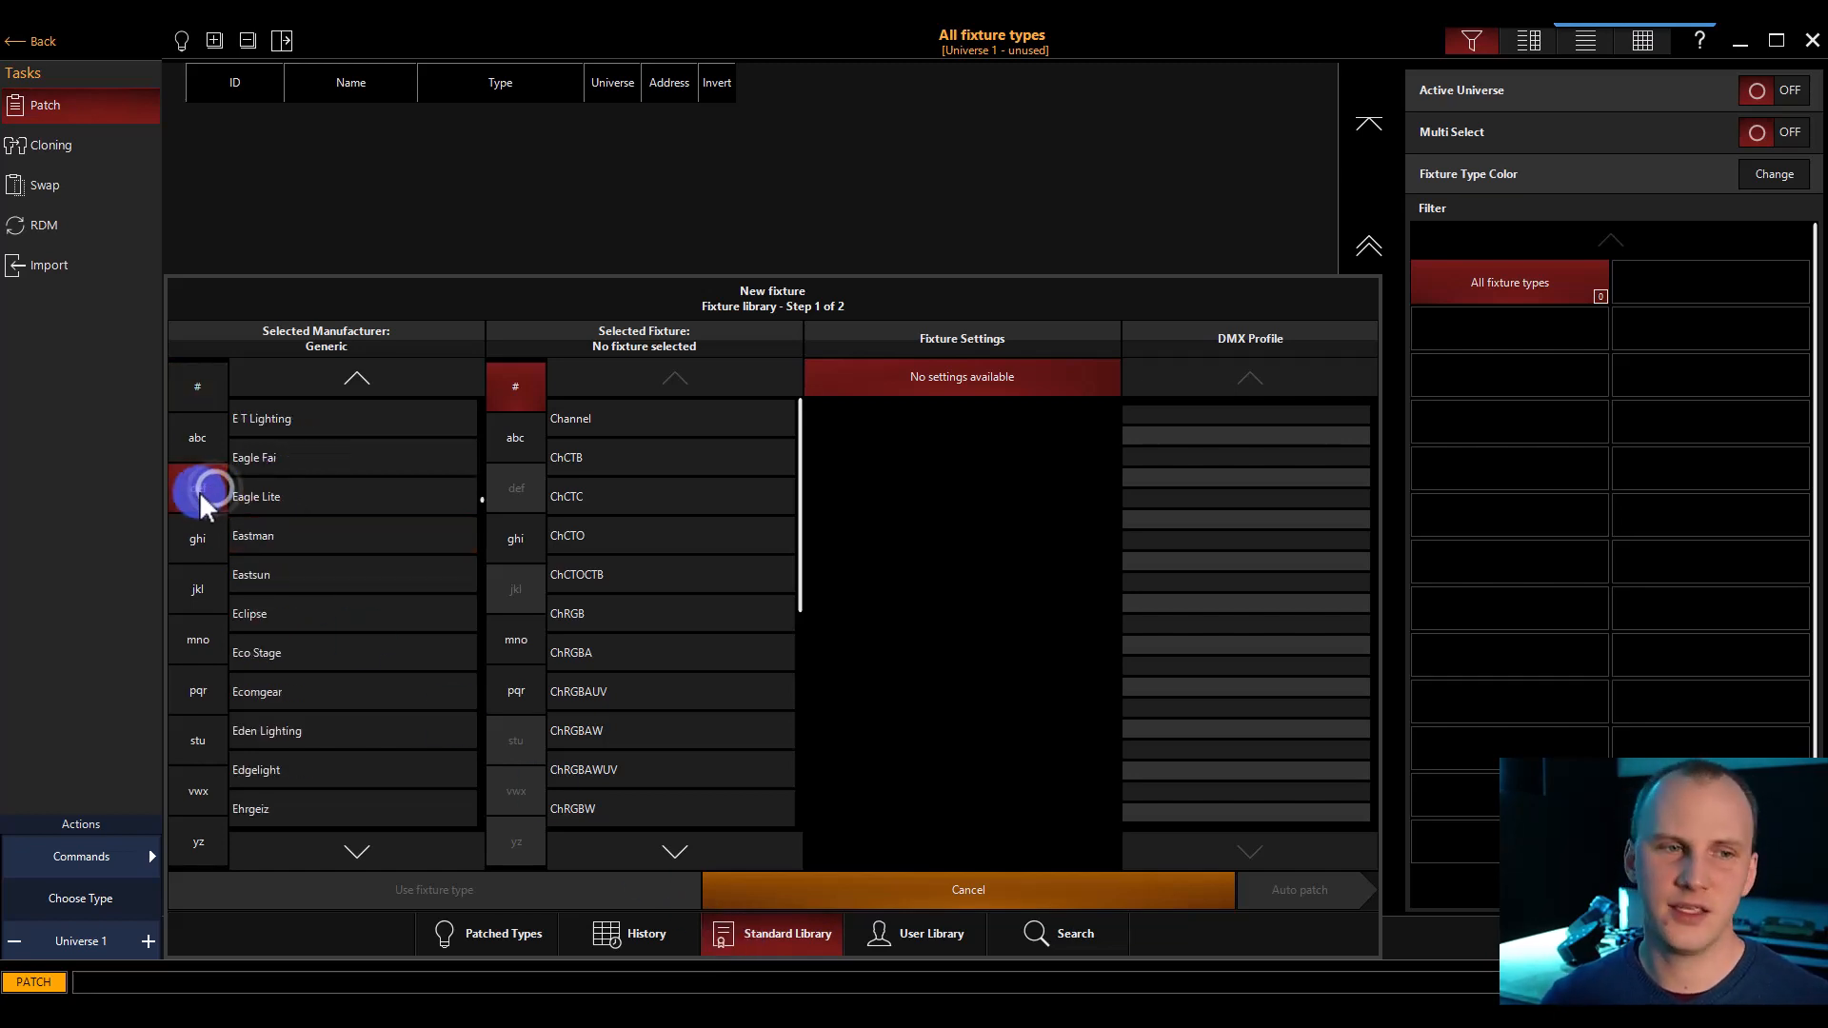
left_click(345, 853)
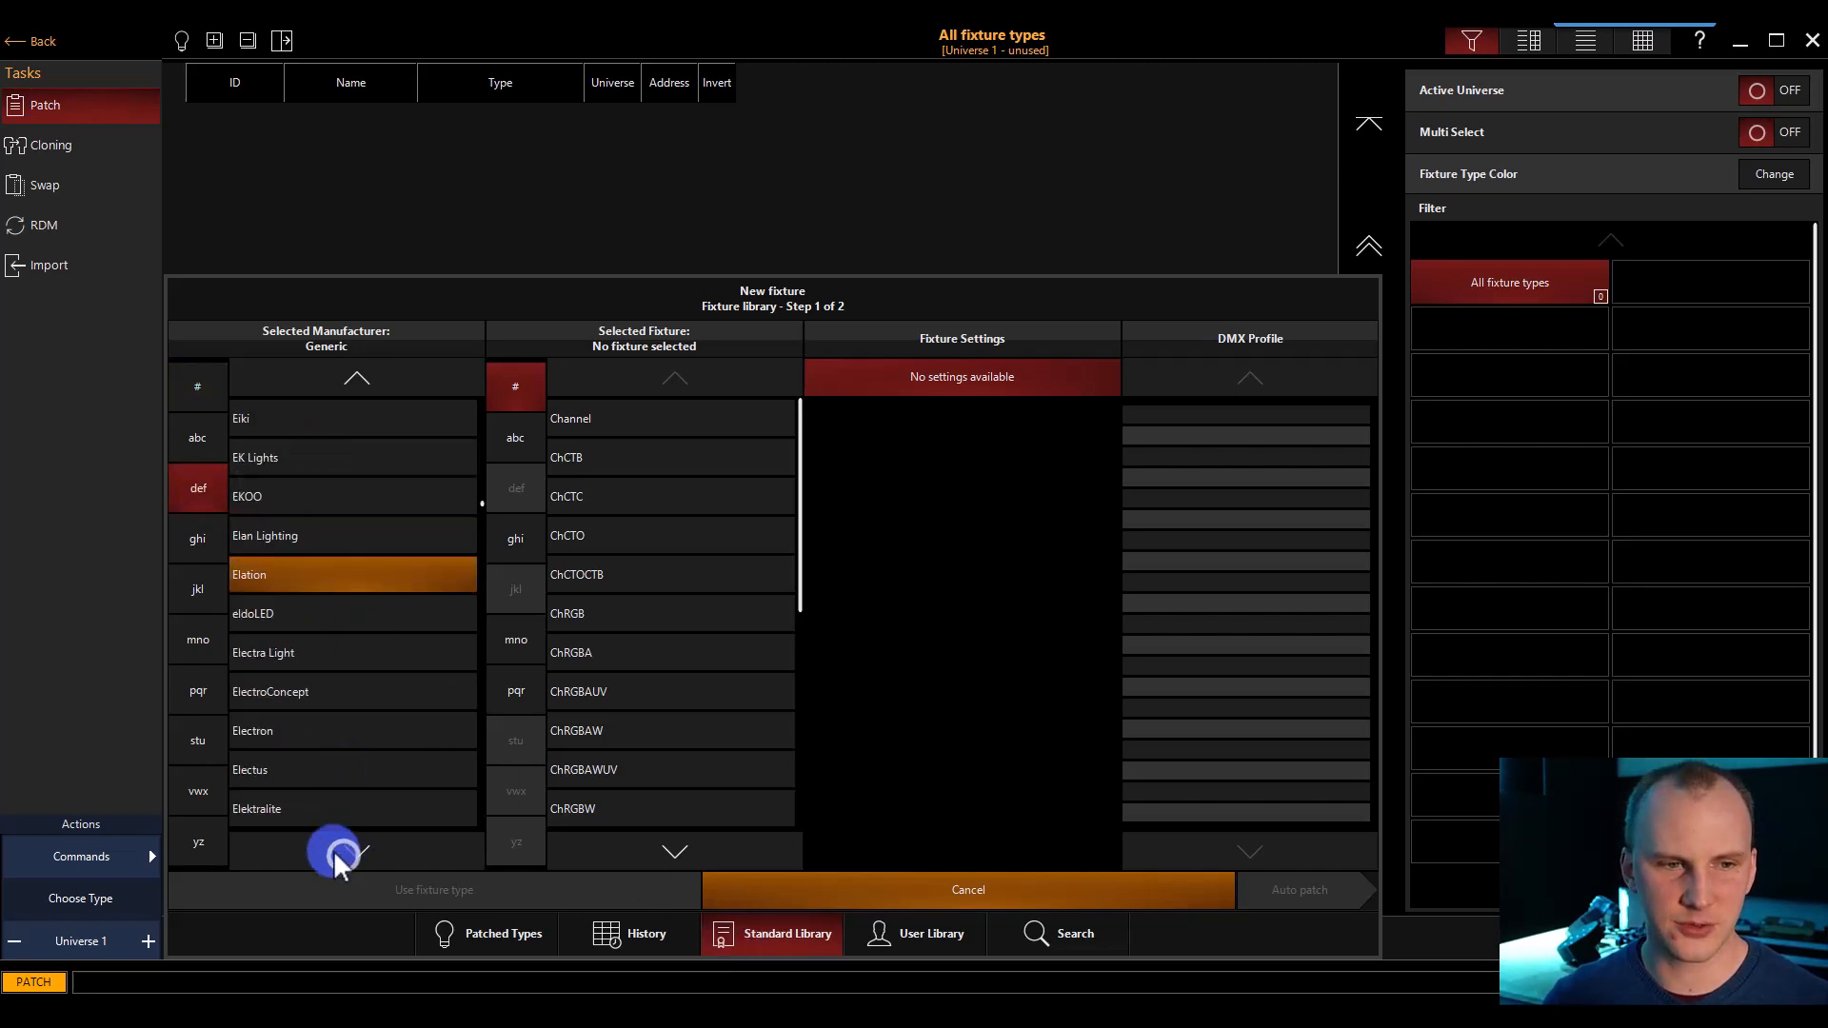
left_click(311, 580)
left_click(518, 433)
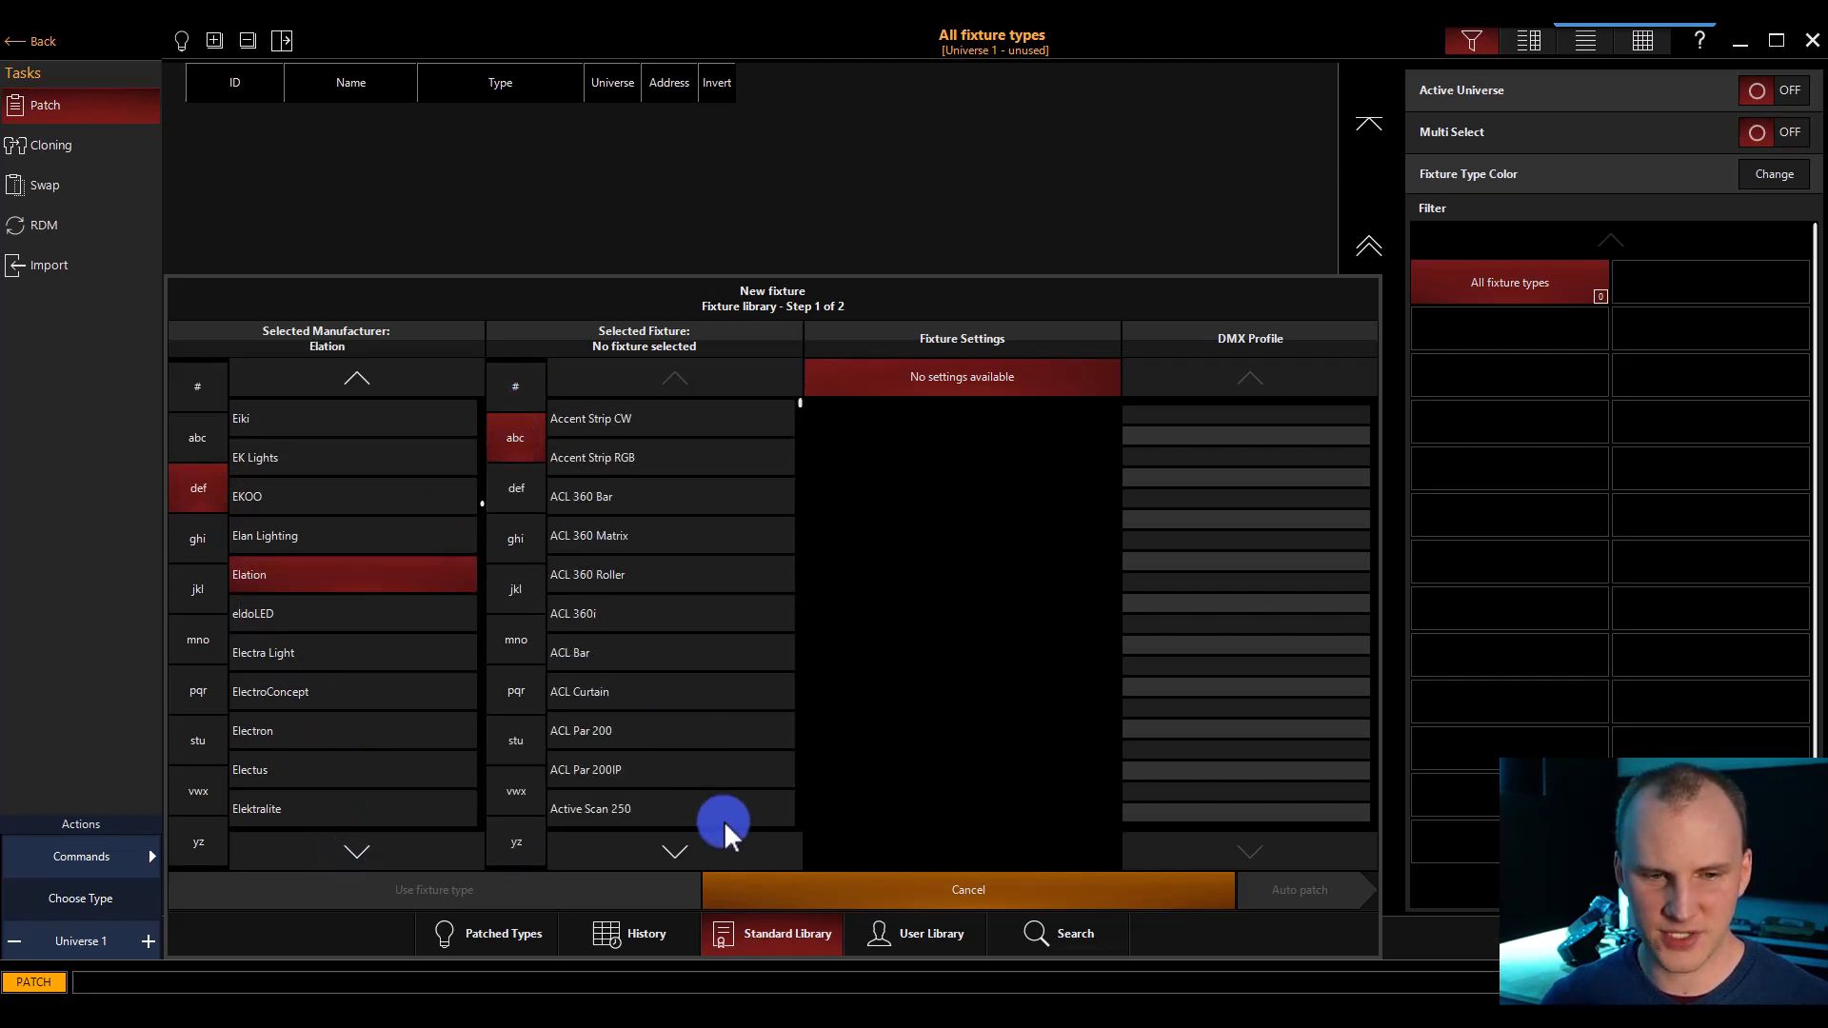
Step: Search the fixture library for "artiste dav" and select the Elation Artiste DaVinci
left_click(1038, 937)
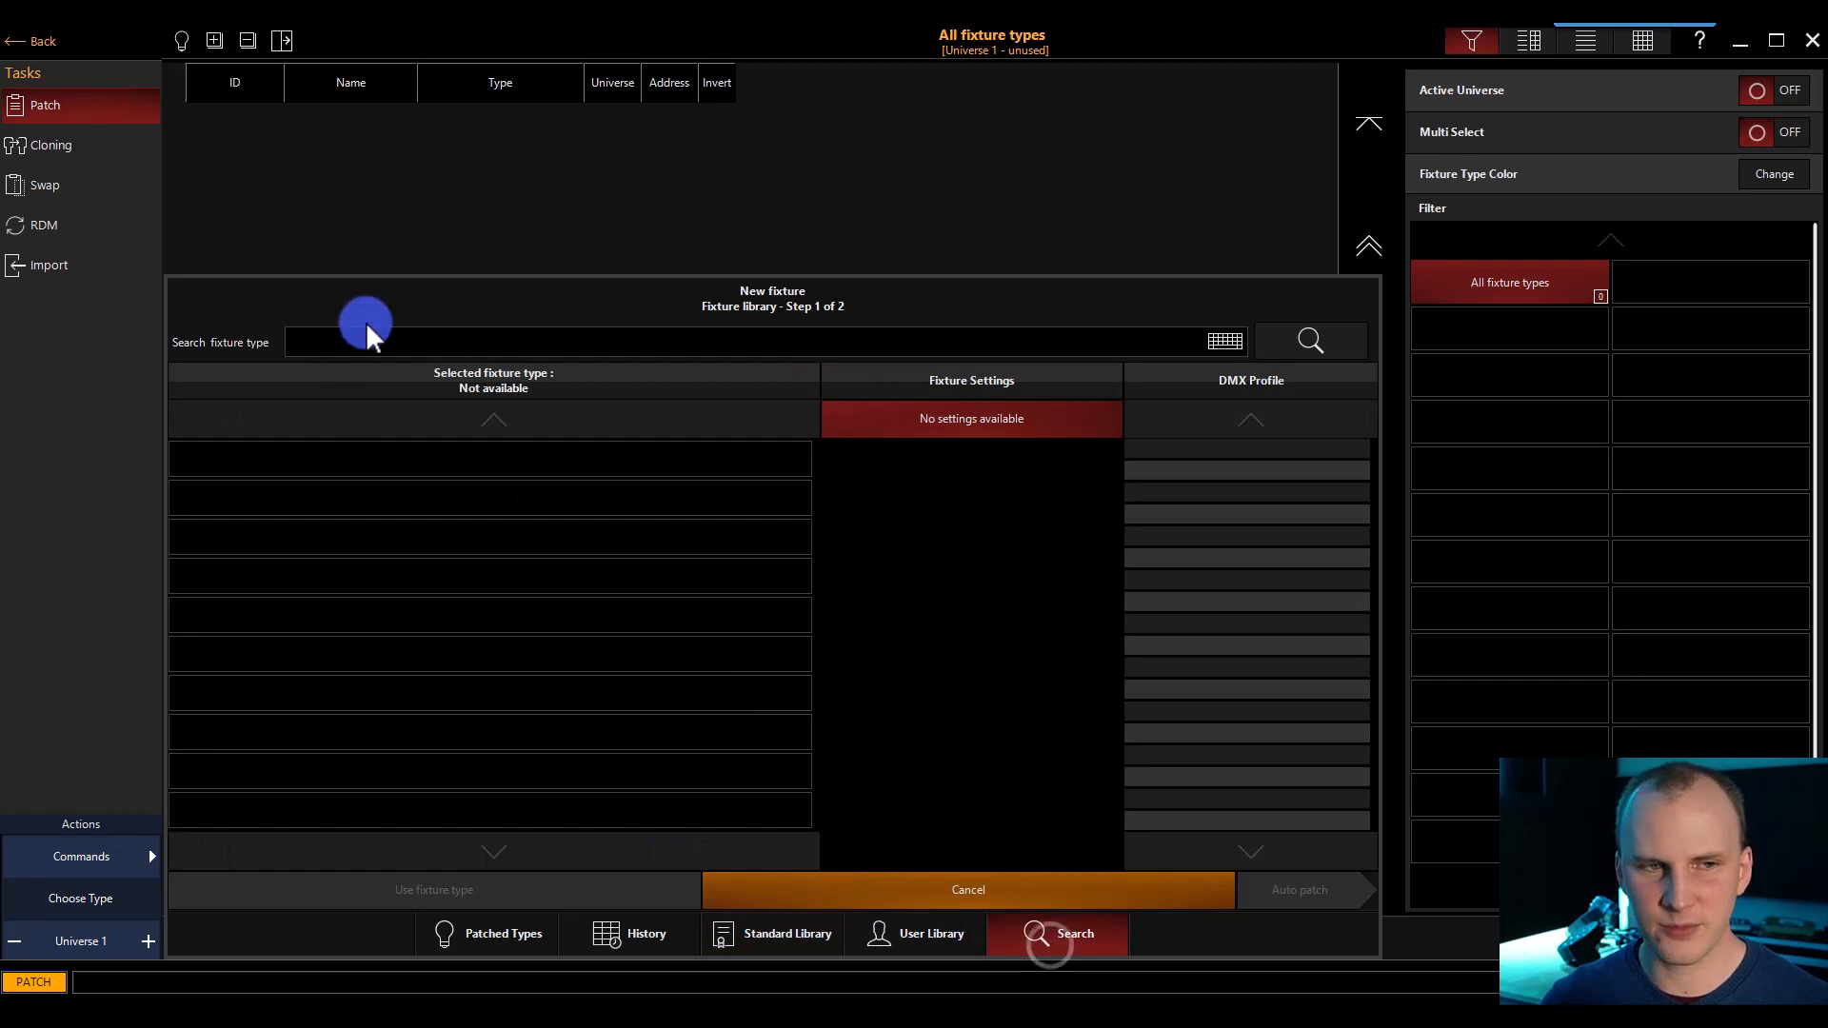
left_click(351, 347)
type("ar")
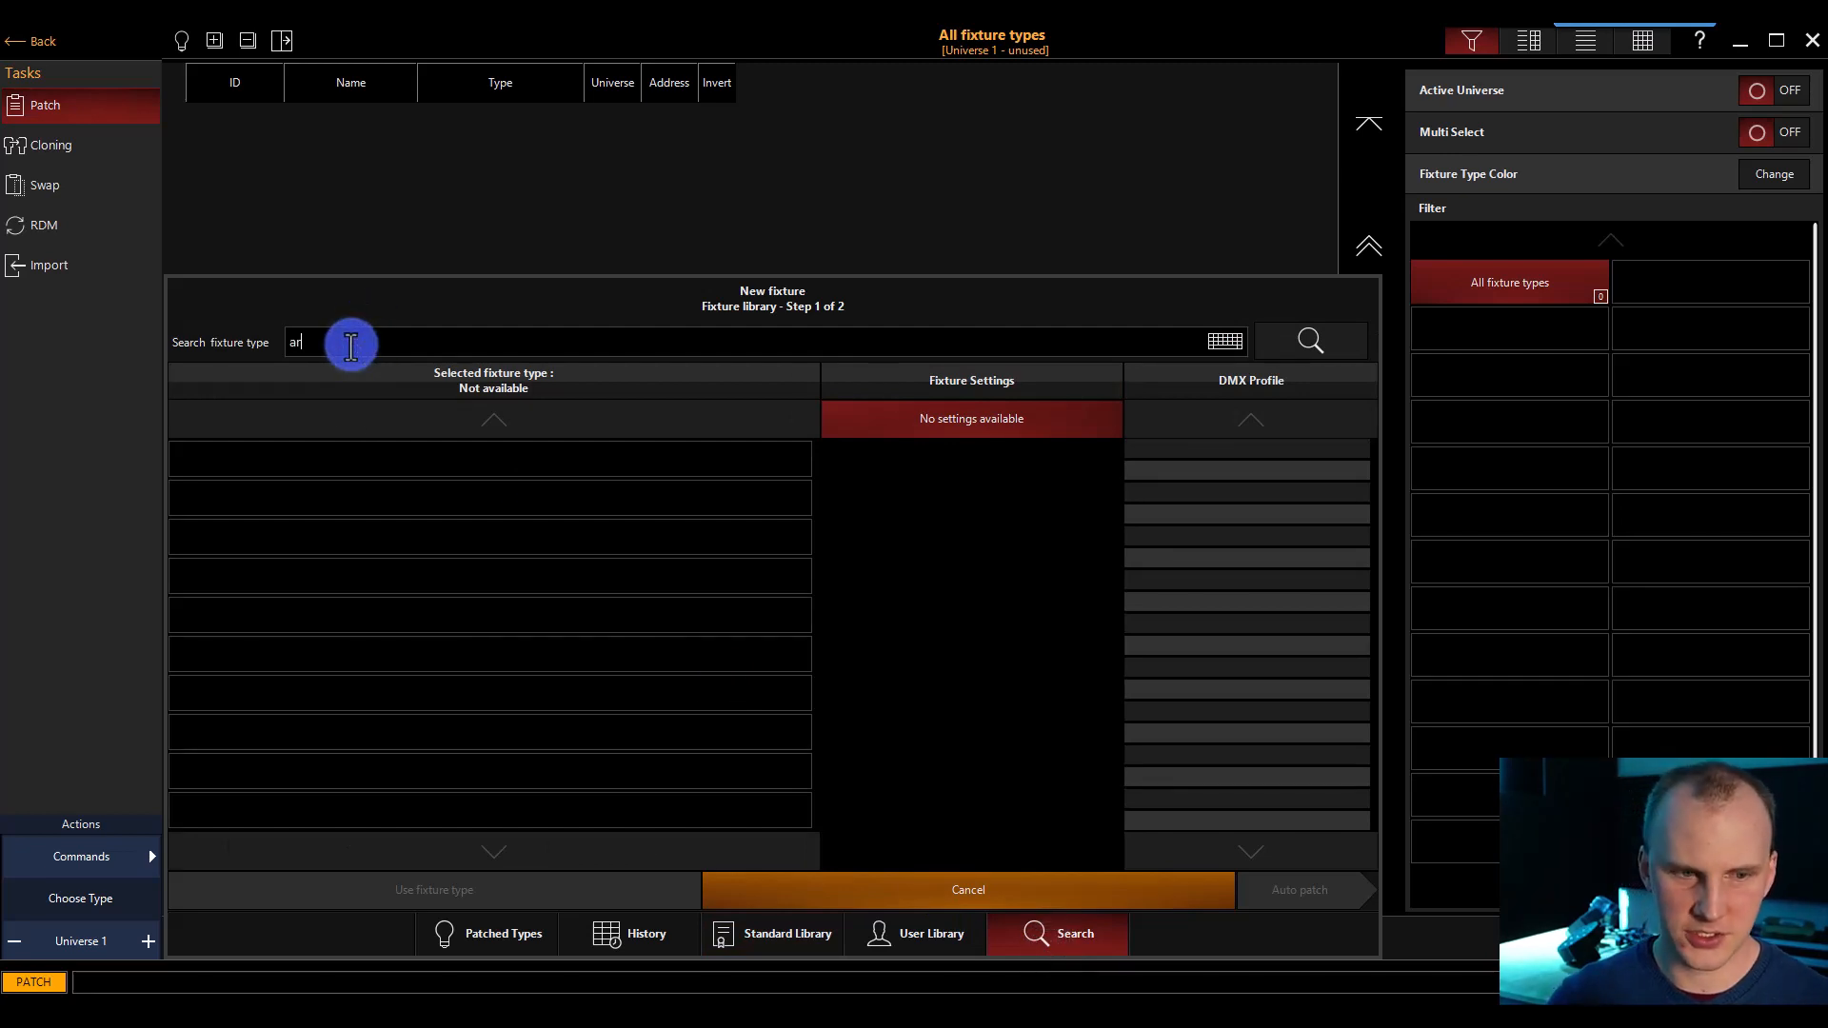
type("tiste da")
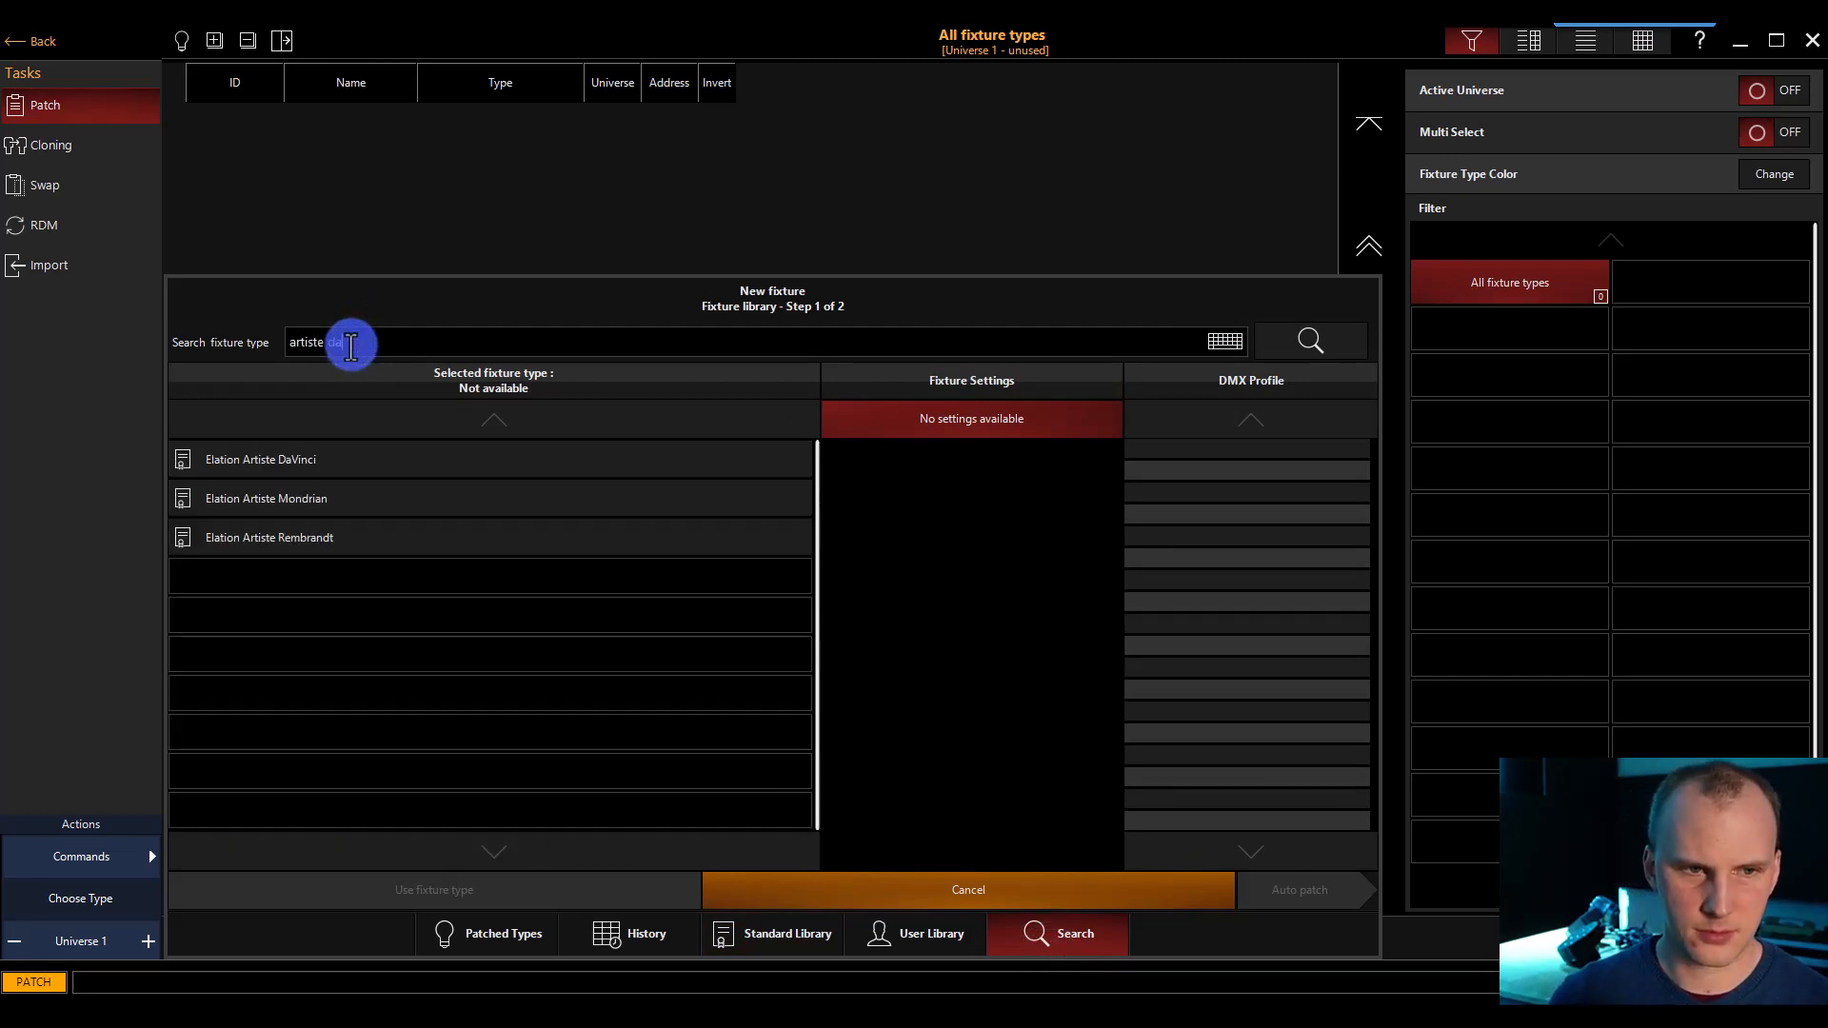
type("v")
left_click(304, 447)
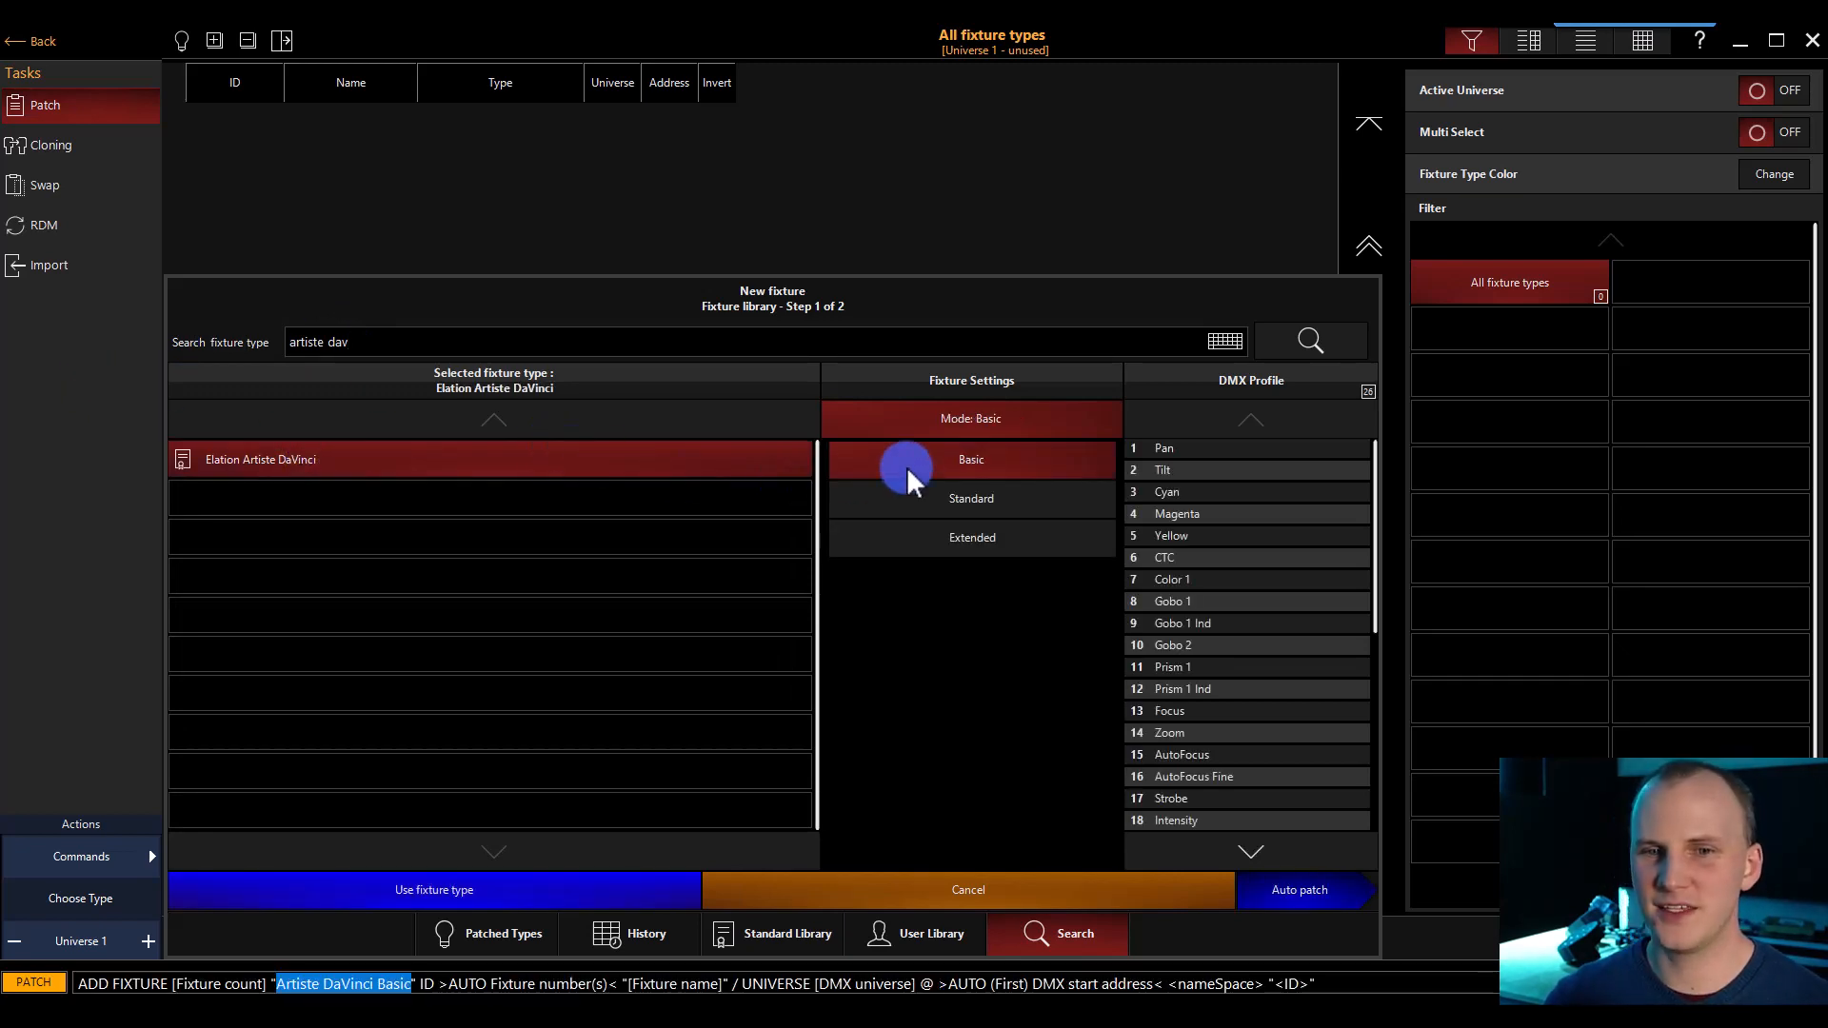
Step: Set the Artiste DaVinci to Standard mode and review the channels in its DMX profile
left_click(928, 495)
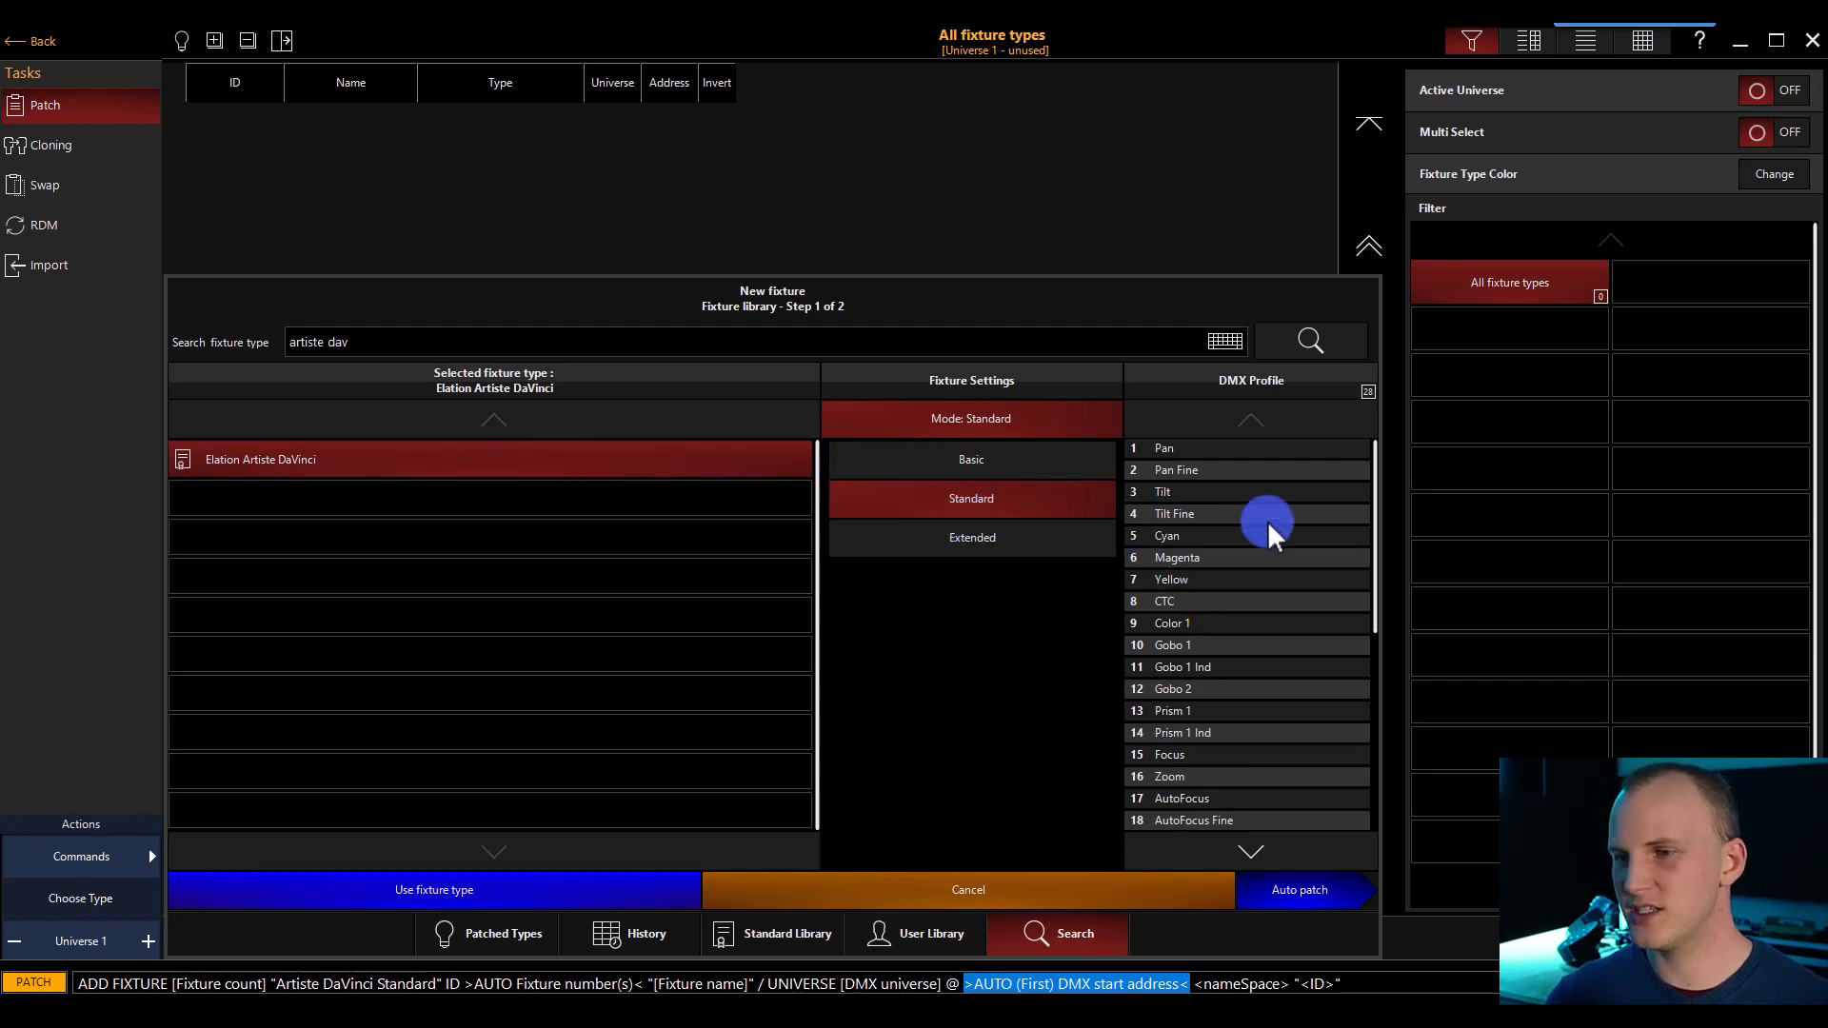
scroll(1285, 534, "down", 3)
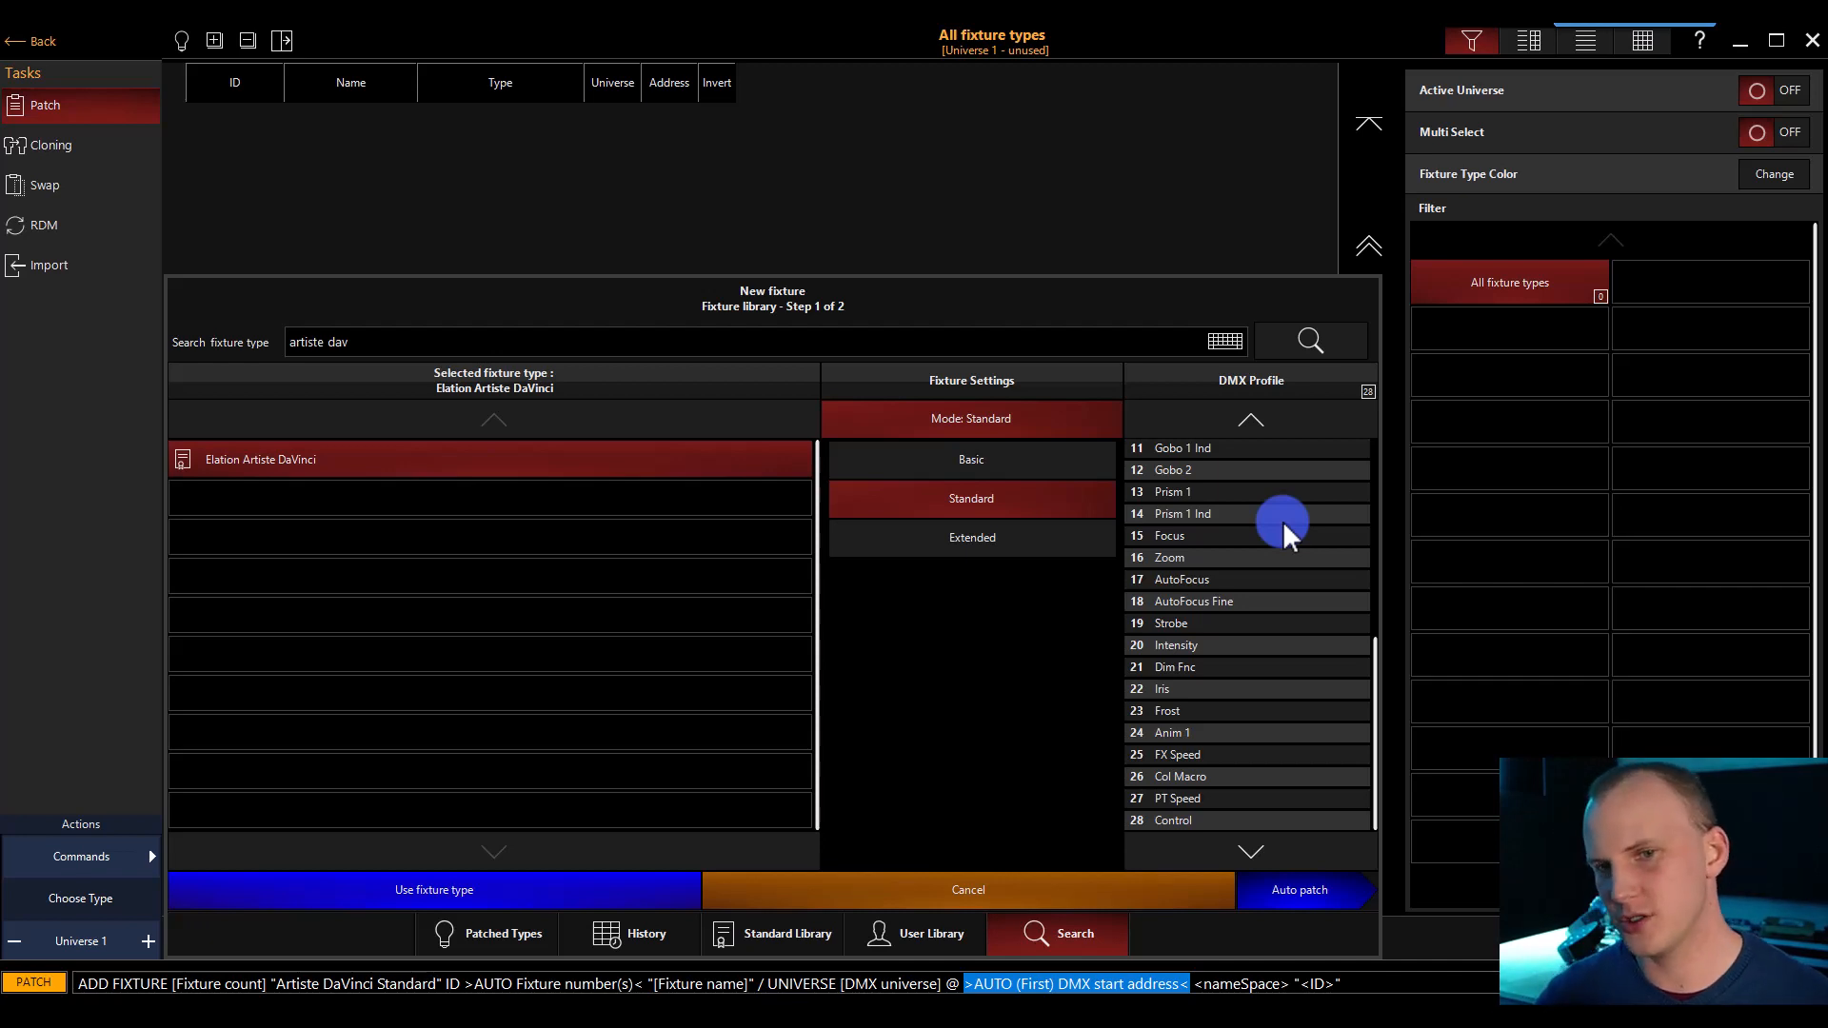
scroll(1285, 533, "up", 5)
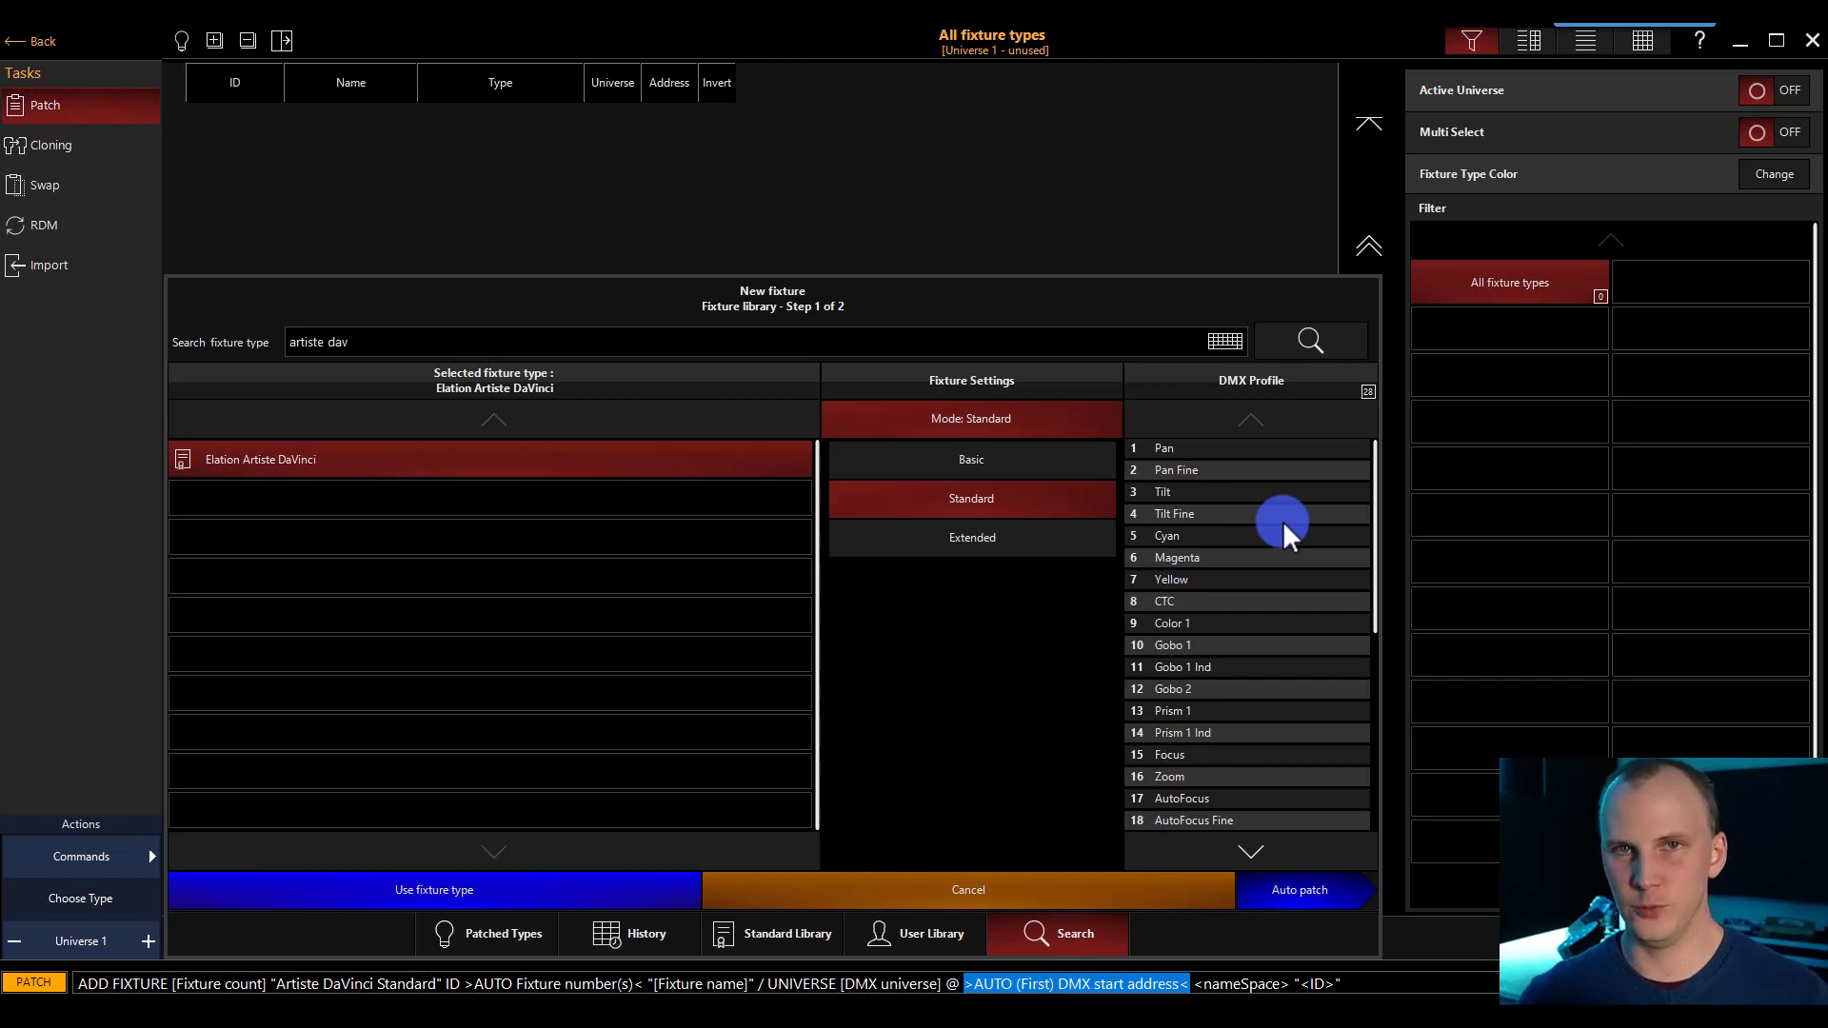
Step: Examine the standard library's Generic, Generic Colors, Generic Fixtures and Generic SFX categories for the fixture types they offer
left_click(721, 928)
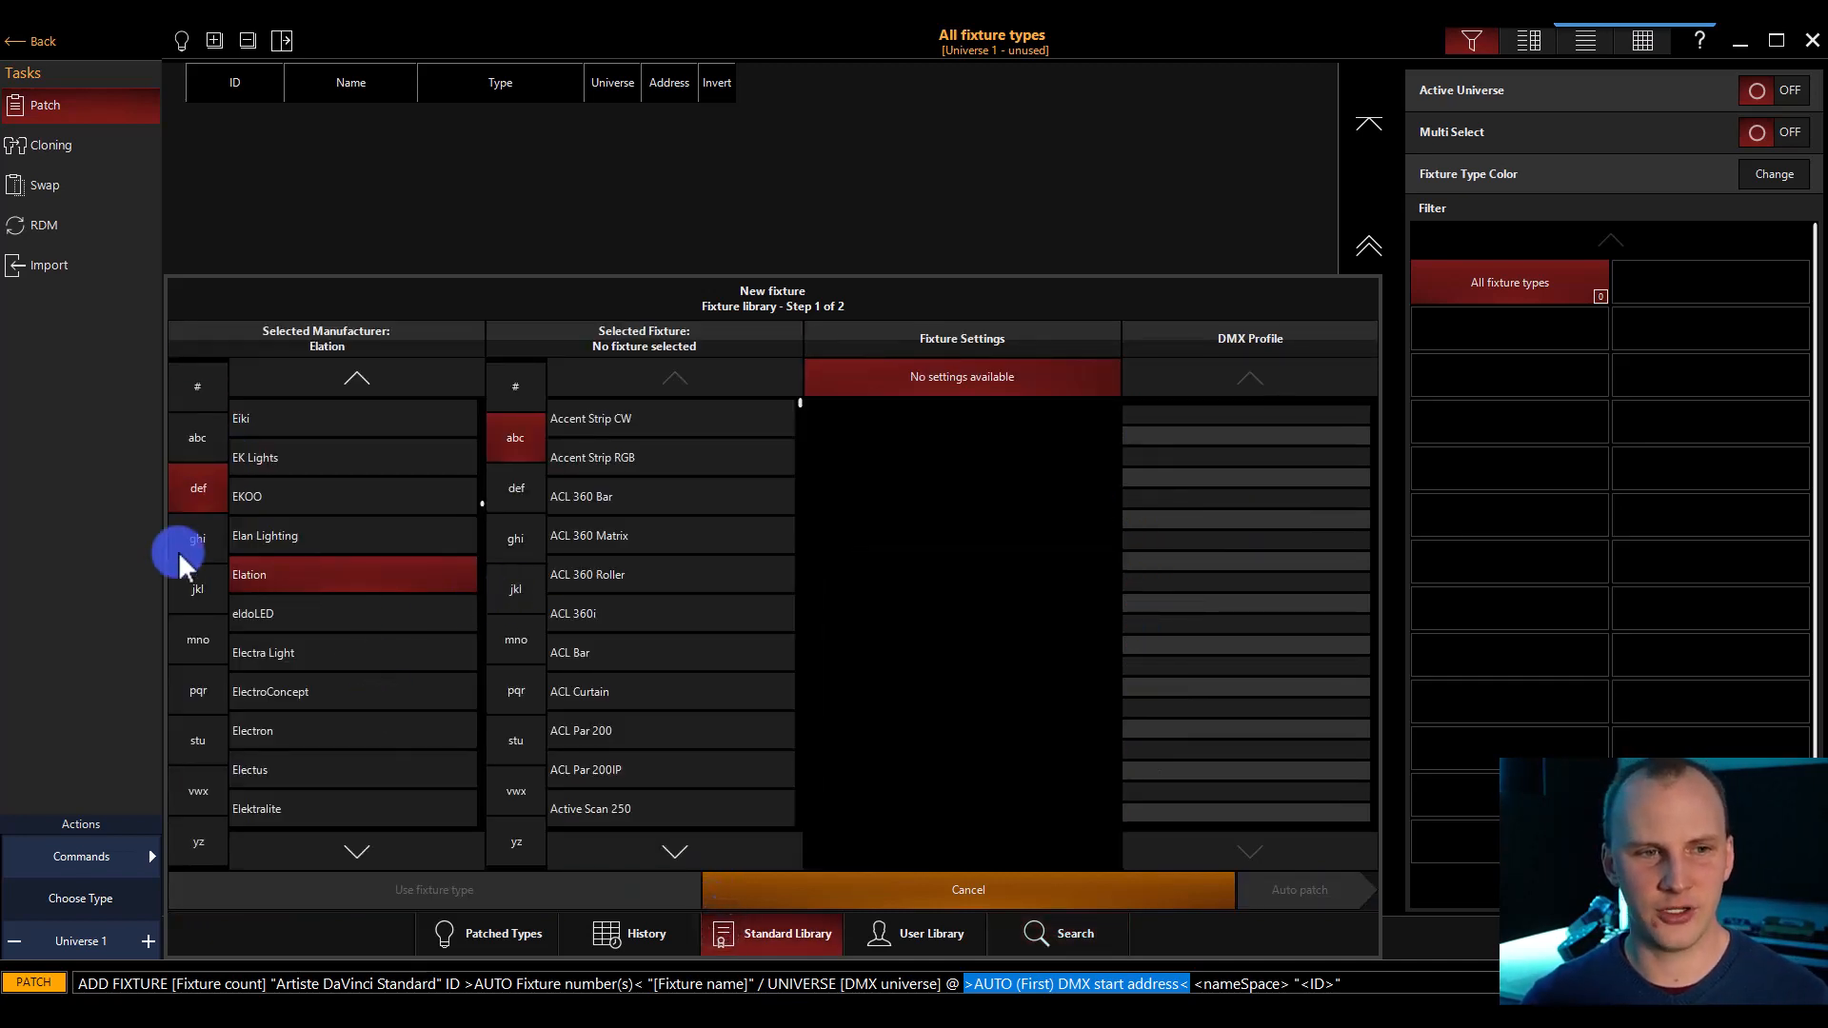
left_click(202, 533)
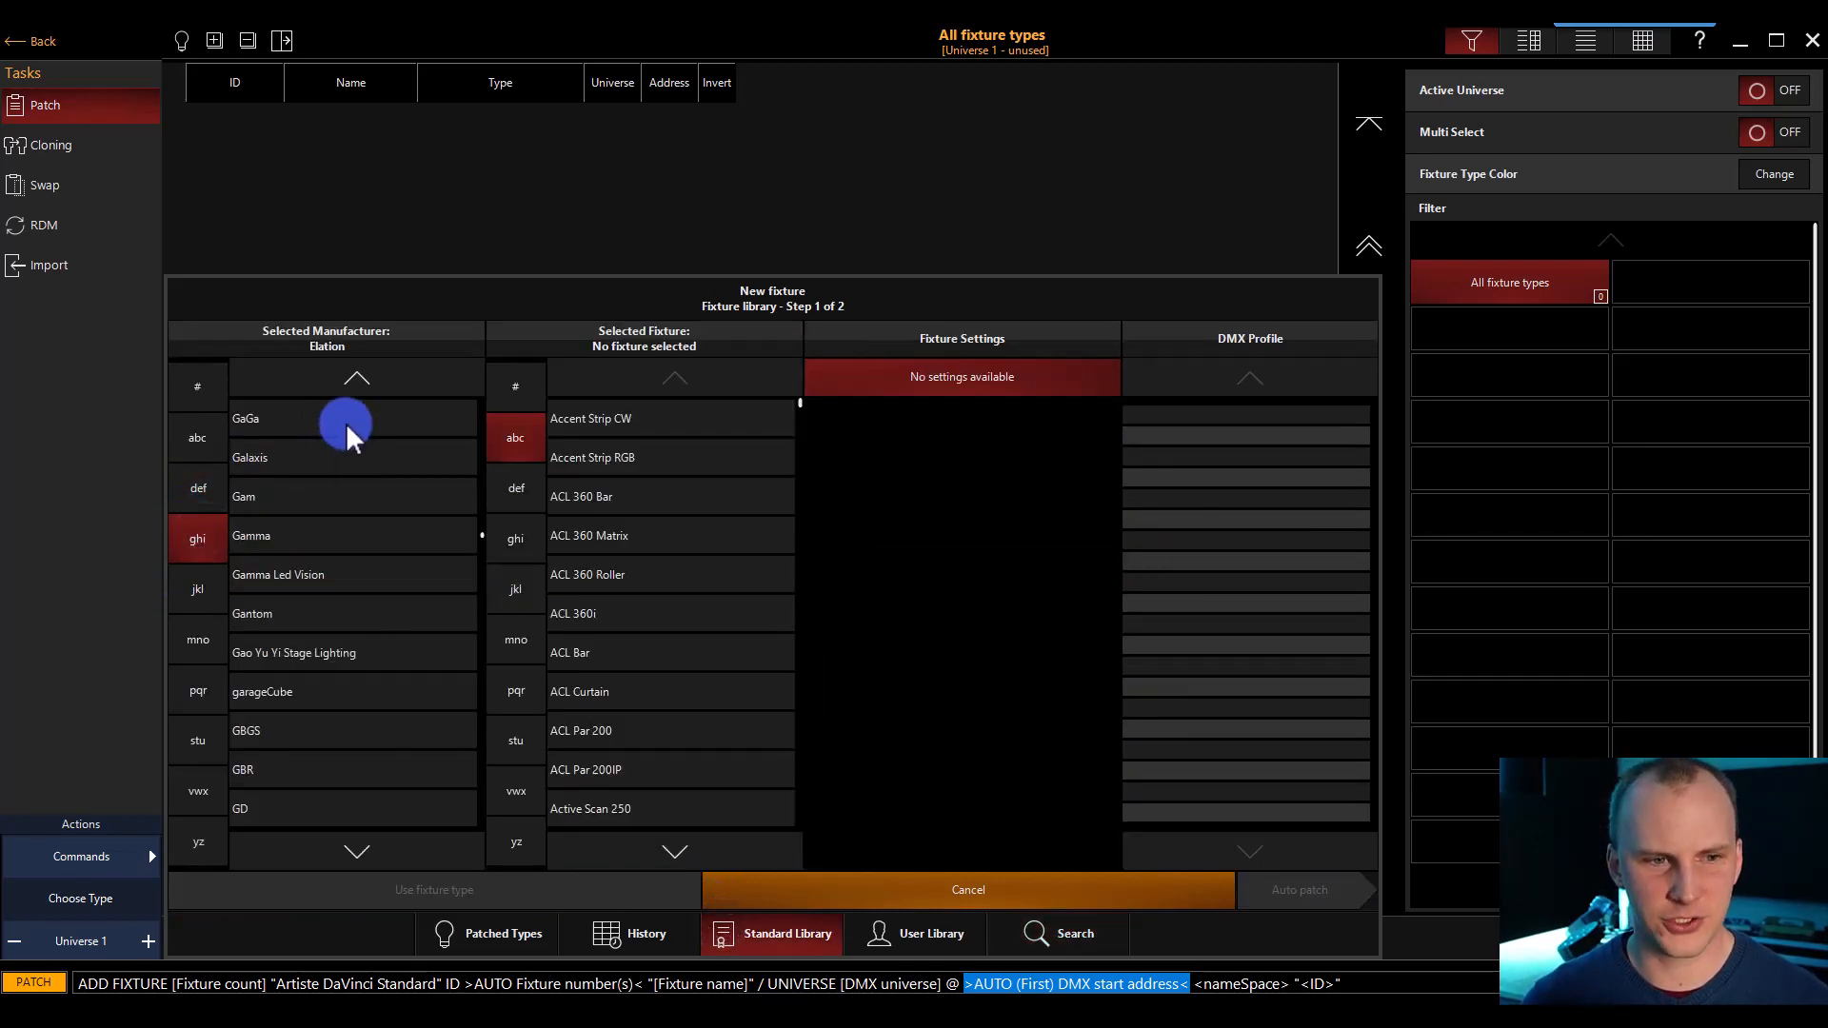
left_click(357, 850)
left_click(276, 651)
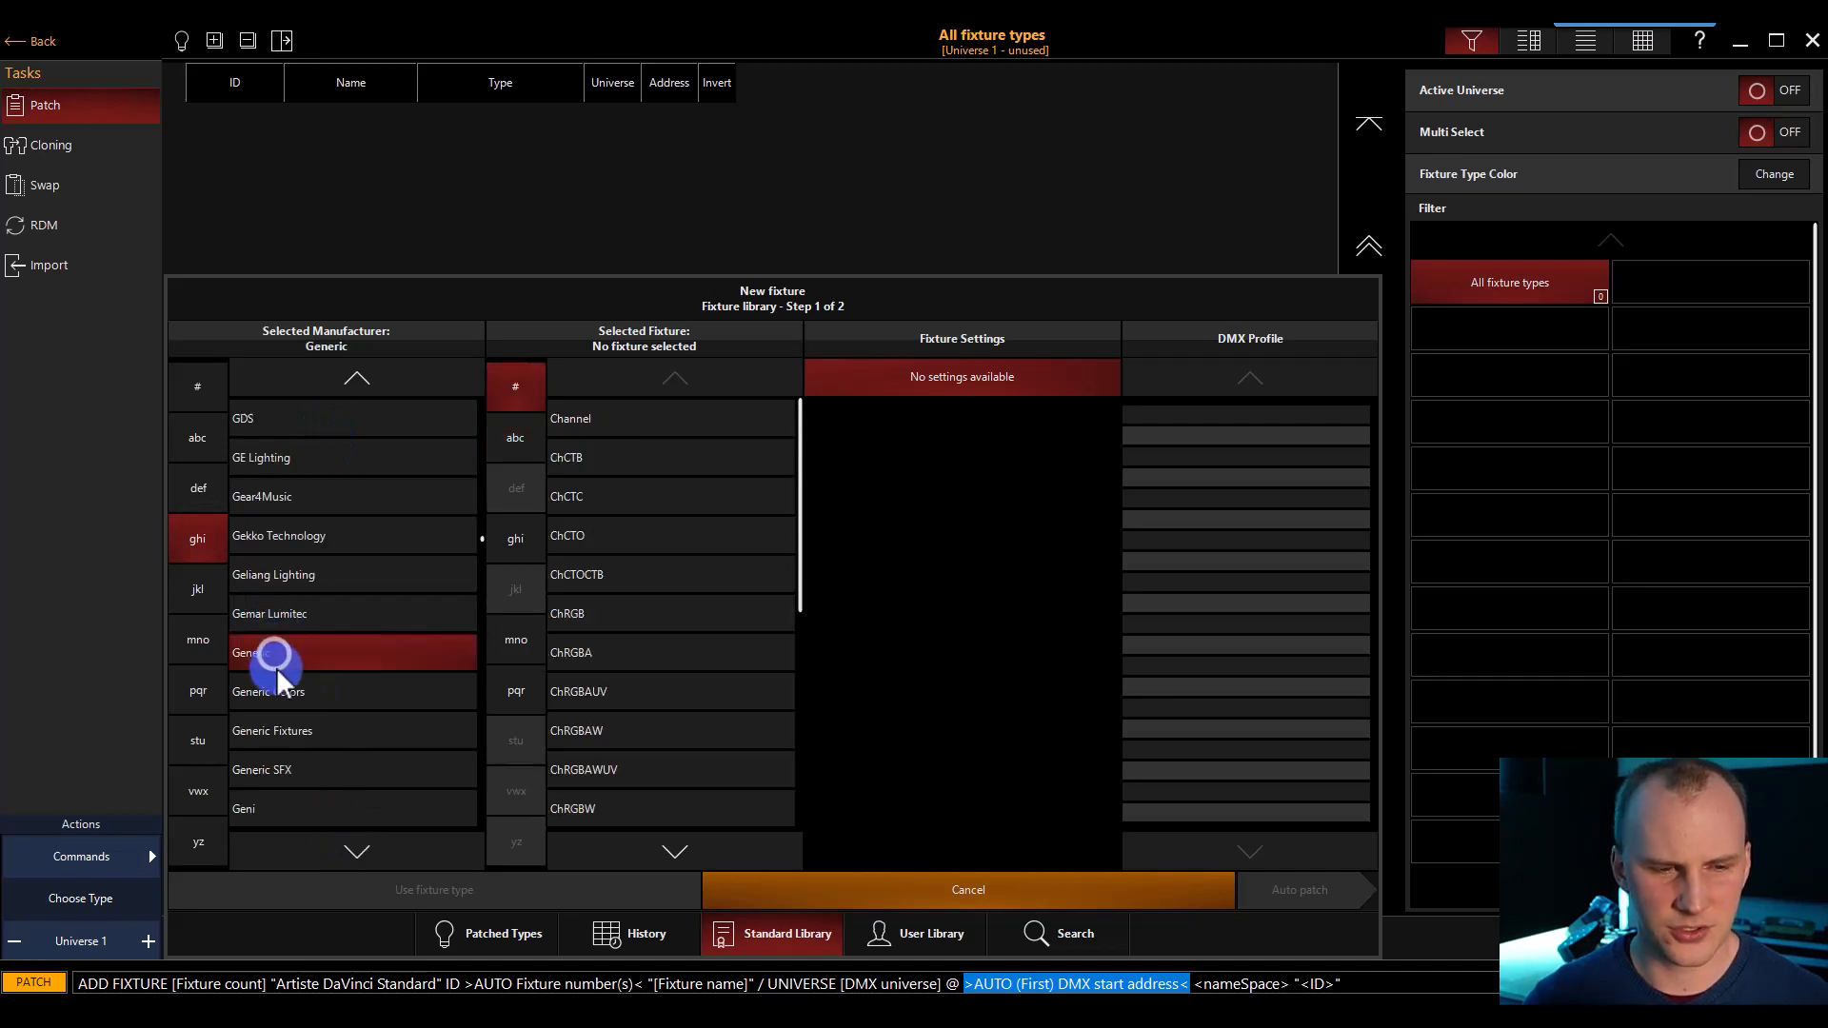
left_click(286, 690)
left_click(294, 730)
left_click(290, 768)
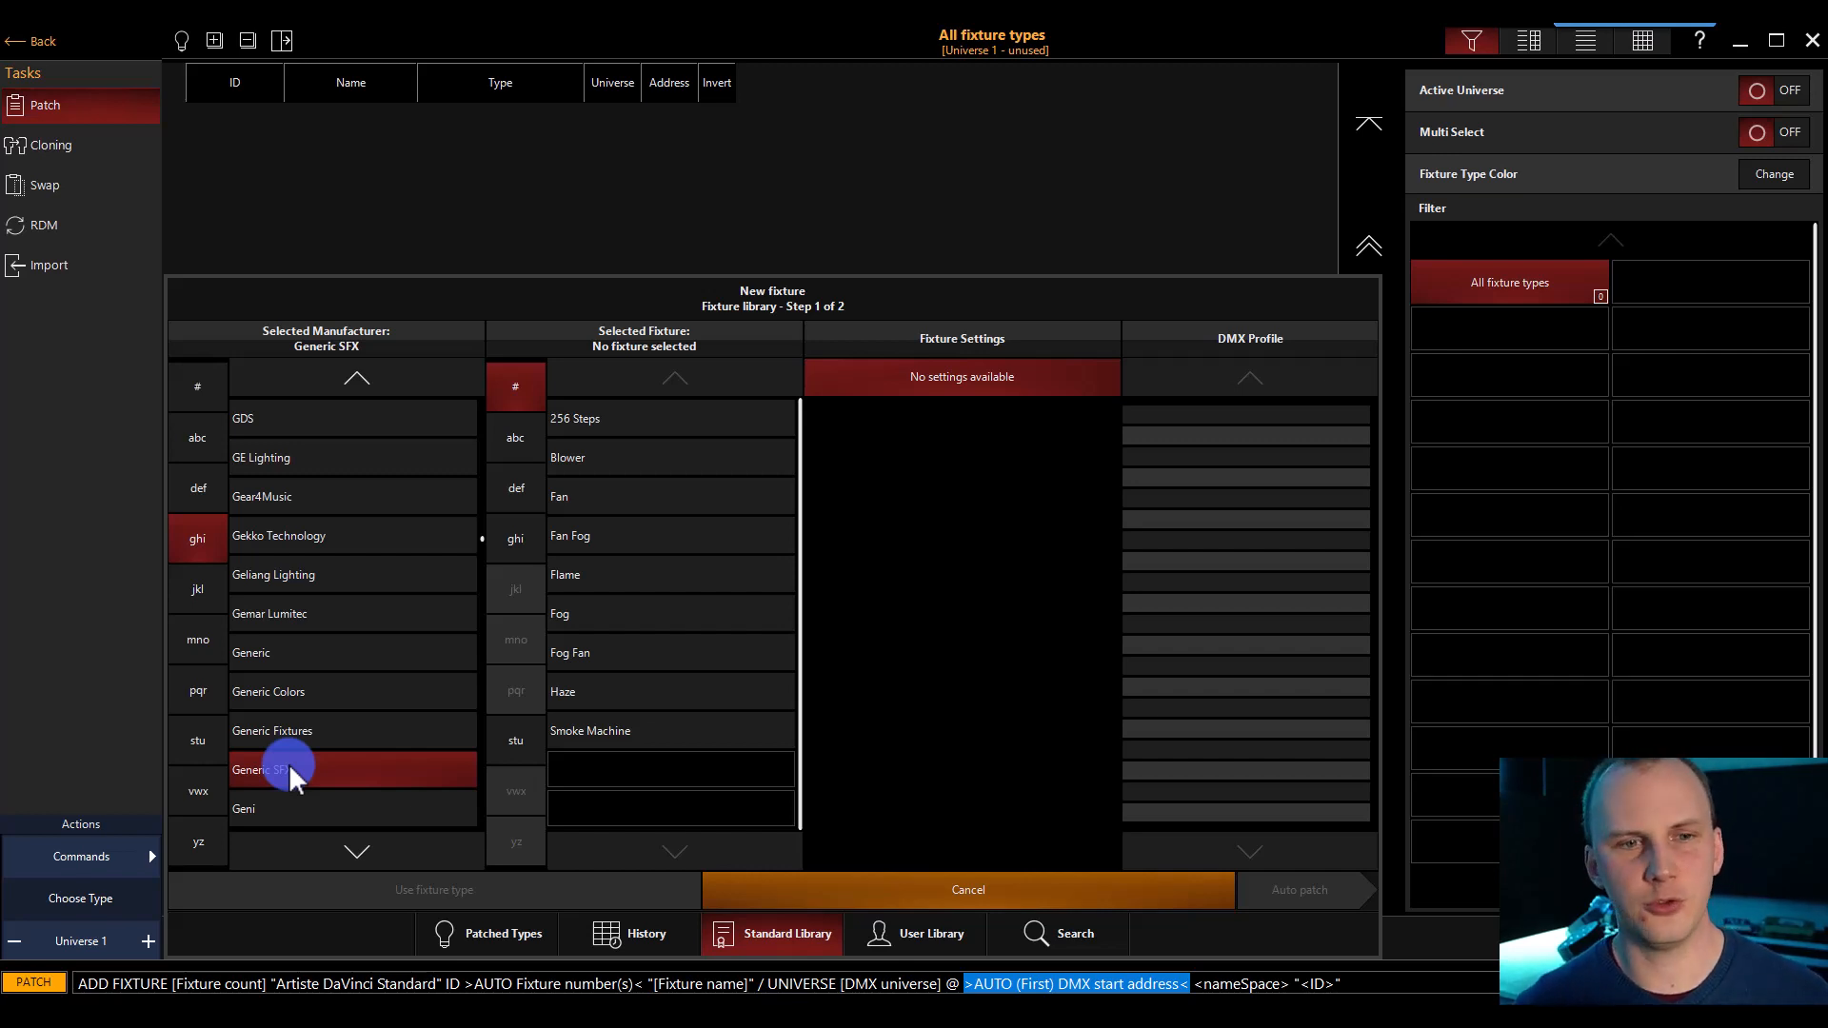
left_click(294, 743)
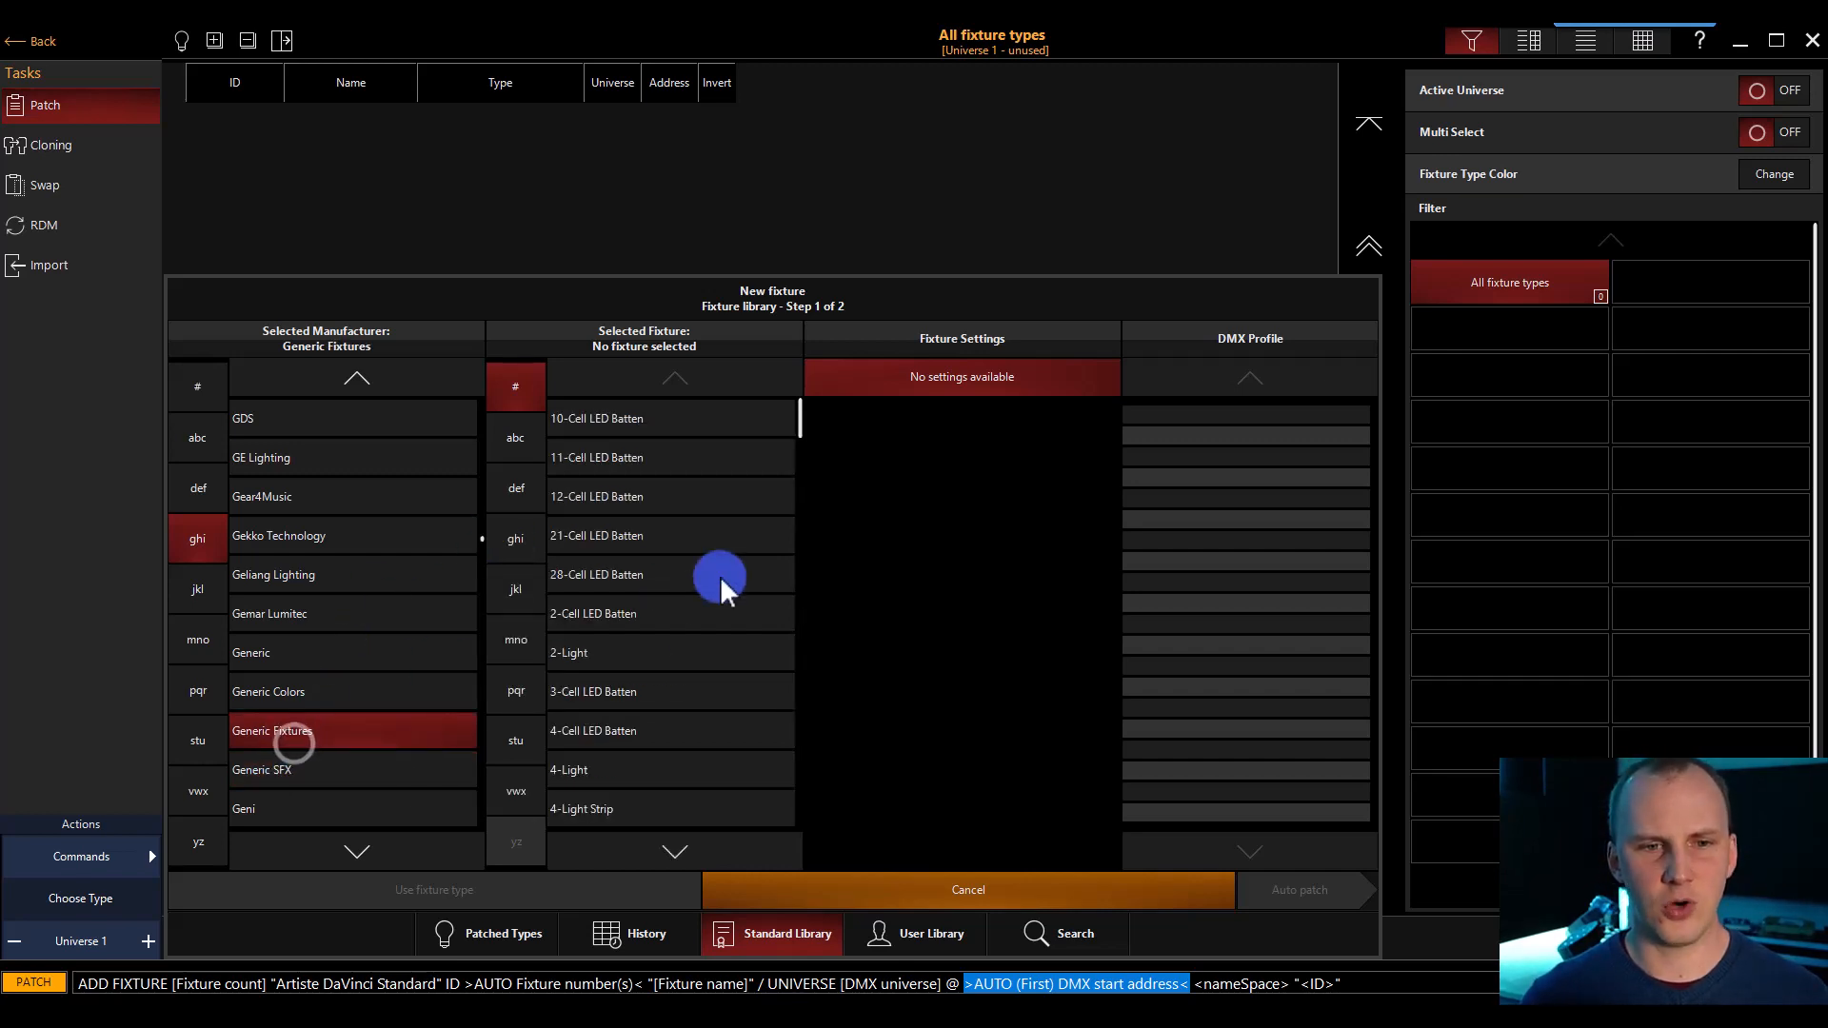
scroll(720, 575, "down", 10)
scroll(720, 575, "up", 5)
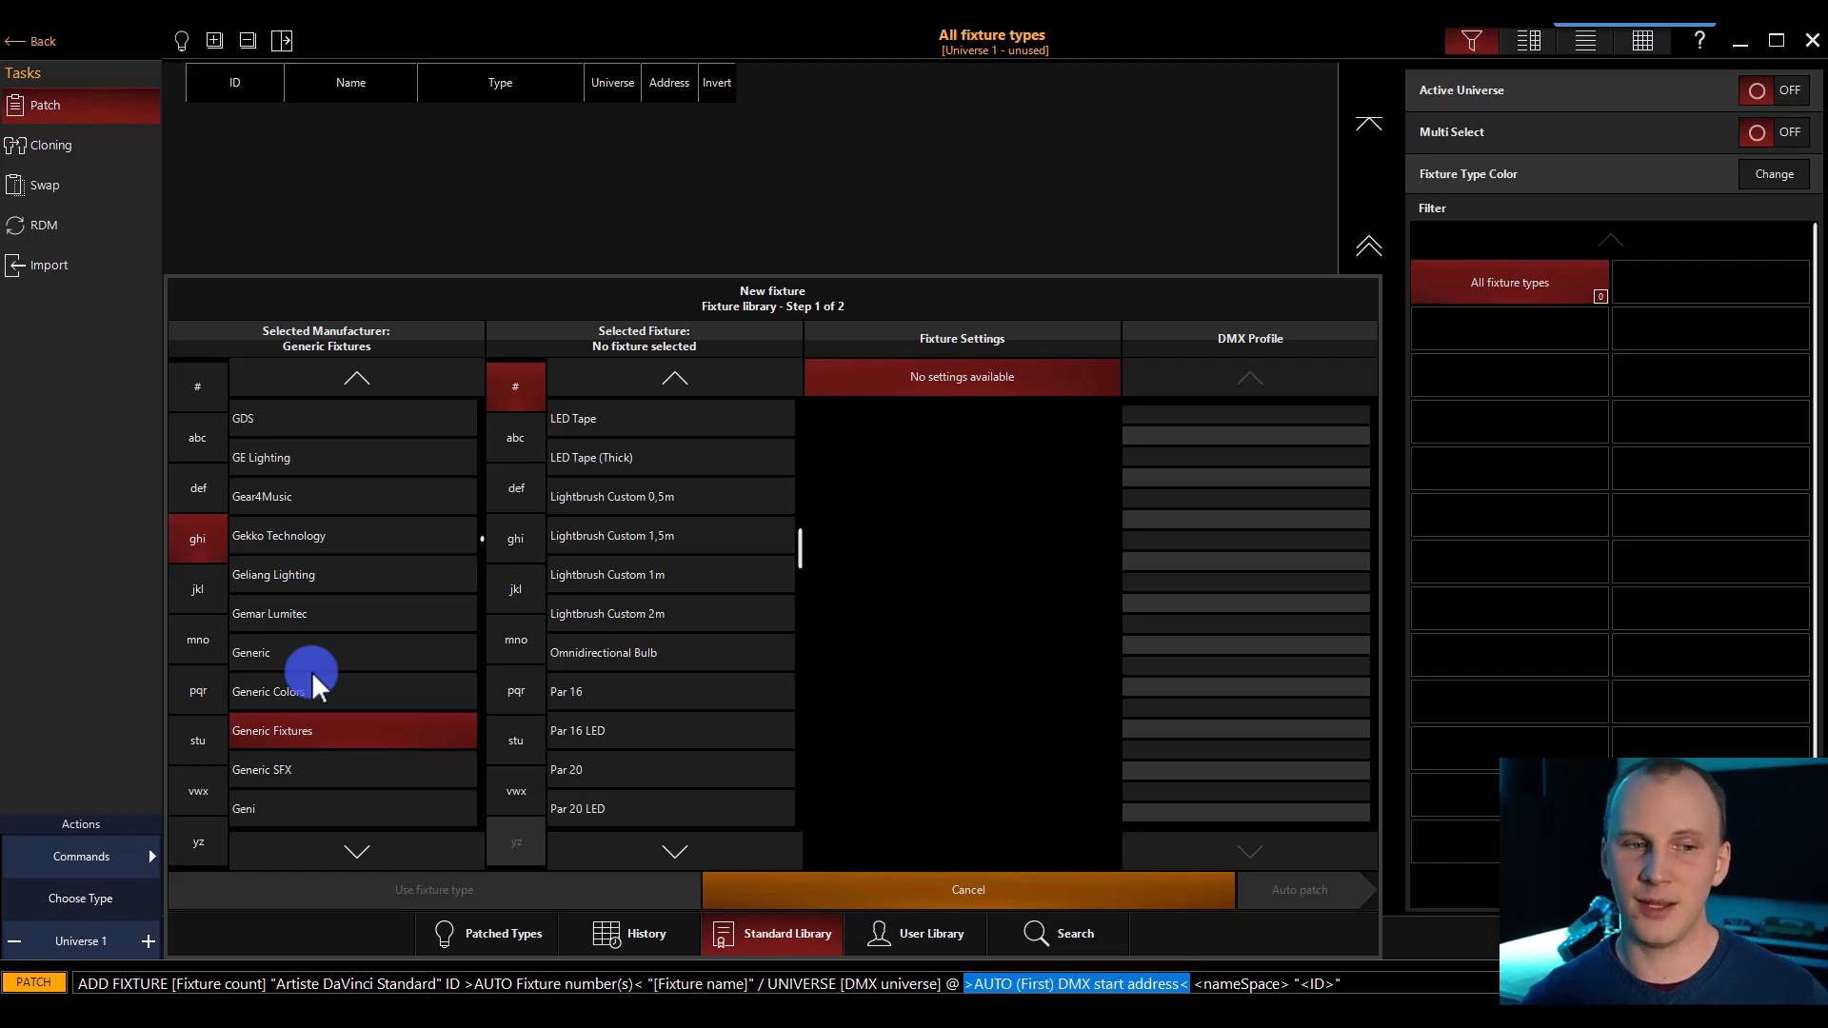
Step: Select the Par 38 LED from Generic Fixtures and try its RGB+I and RGB+I+Strobe modes
scroll(608, 685, "down", 4)
left_click(609, 693)
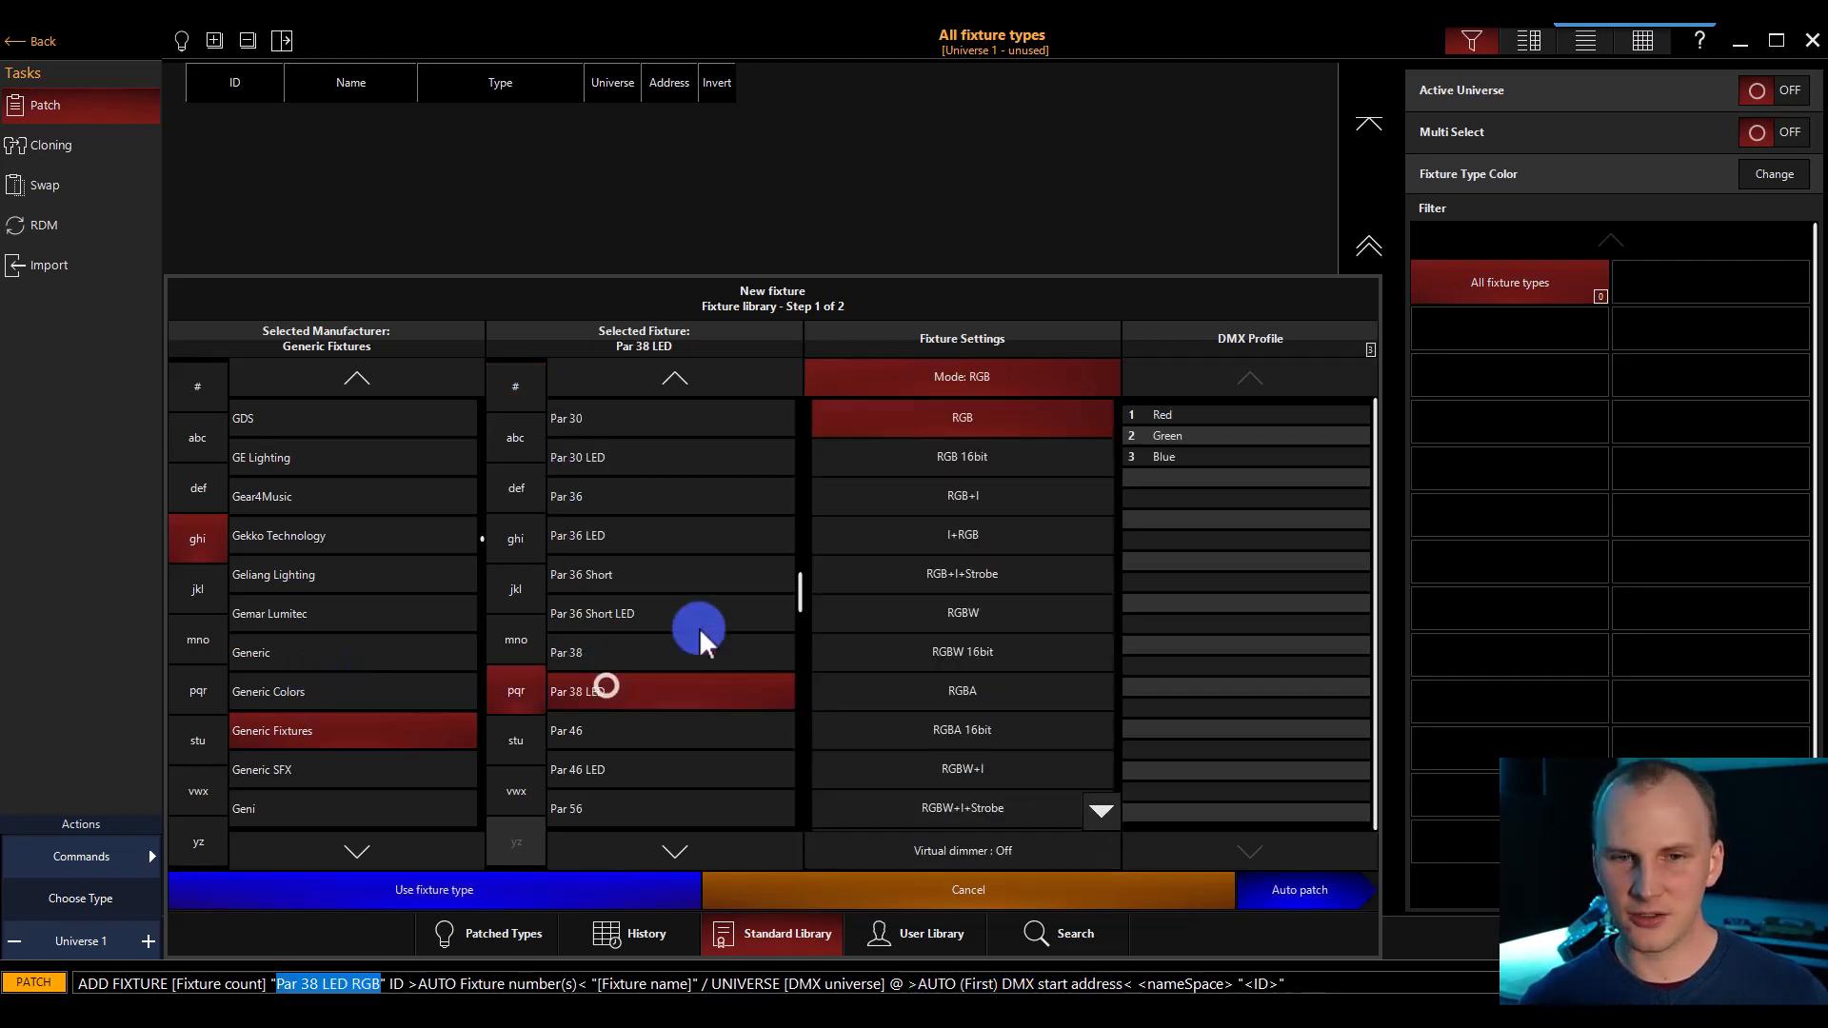
left_click(972, 495)
left_click(982, 561)
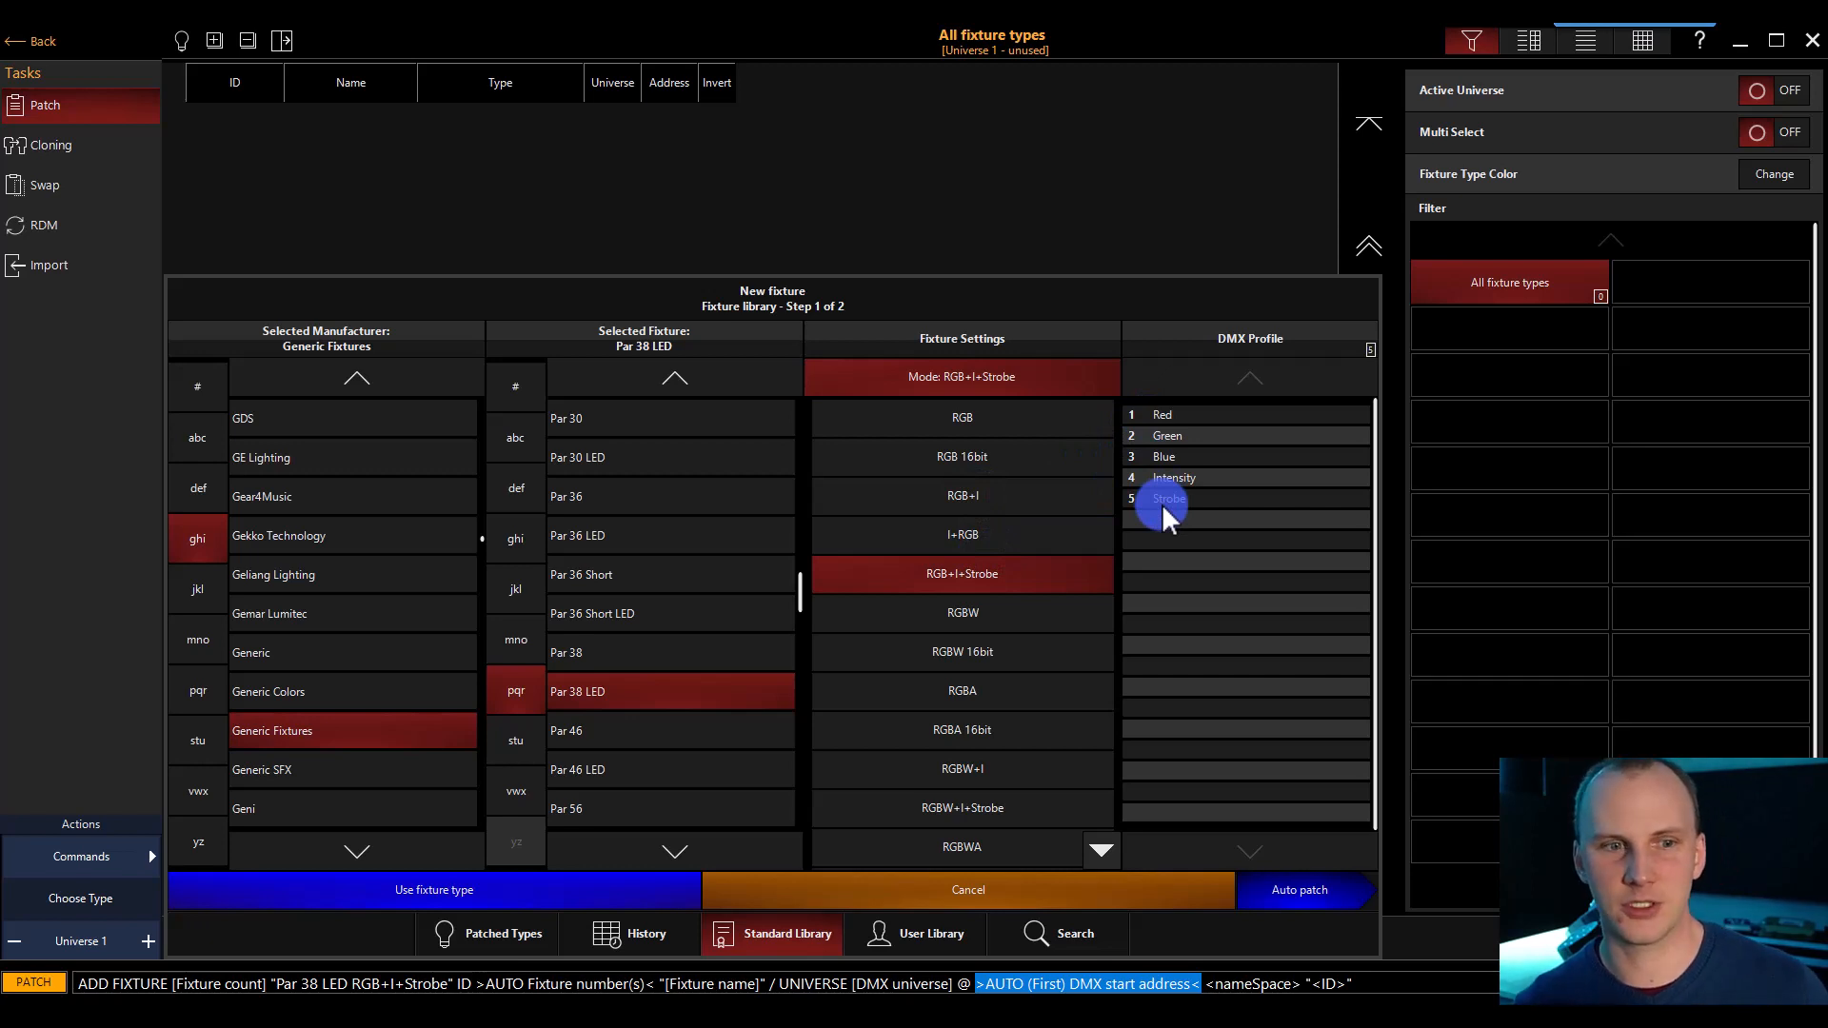
Step: Browse the fixture types of the Generic manufacturer and select the single-intensity Channel type
left_click(259, 652)
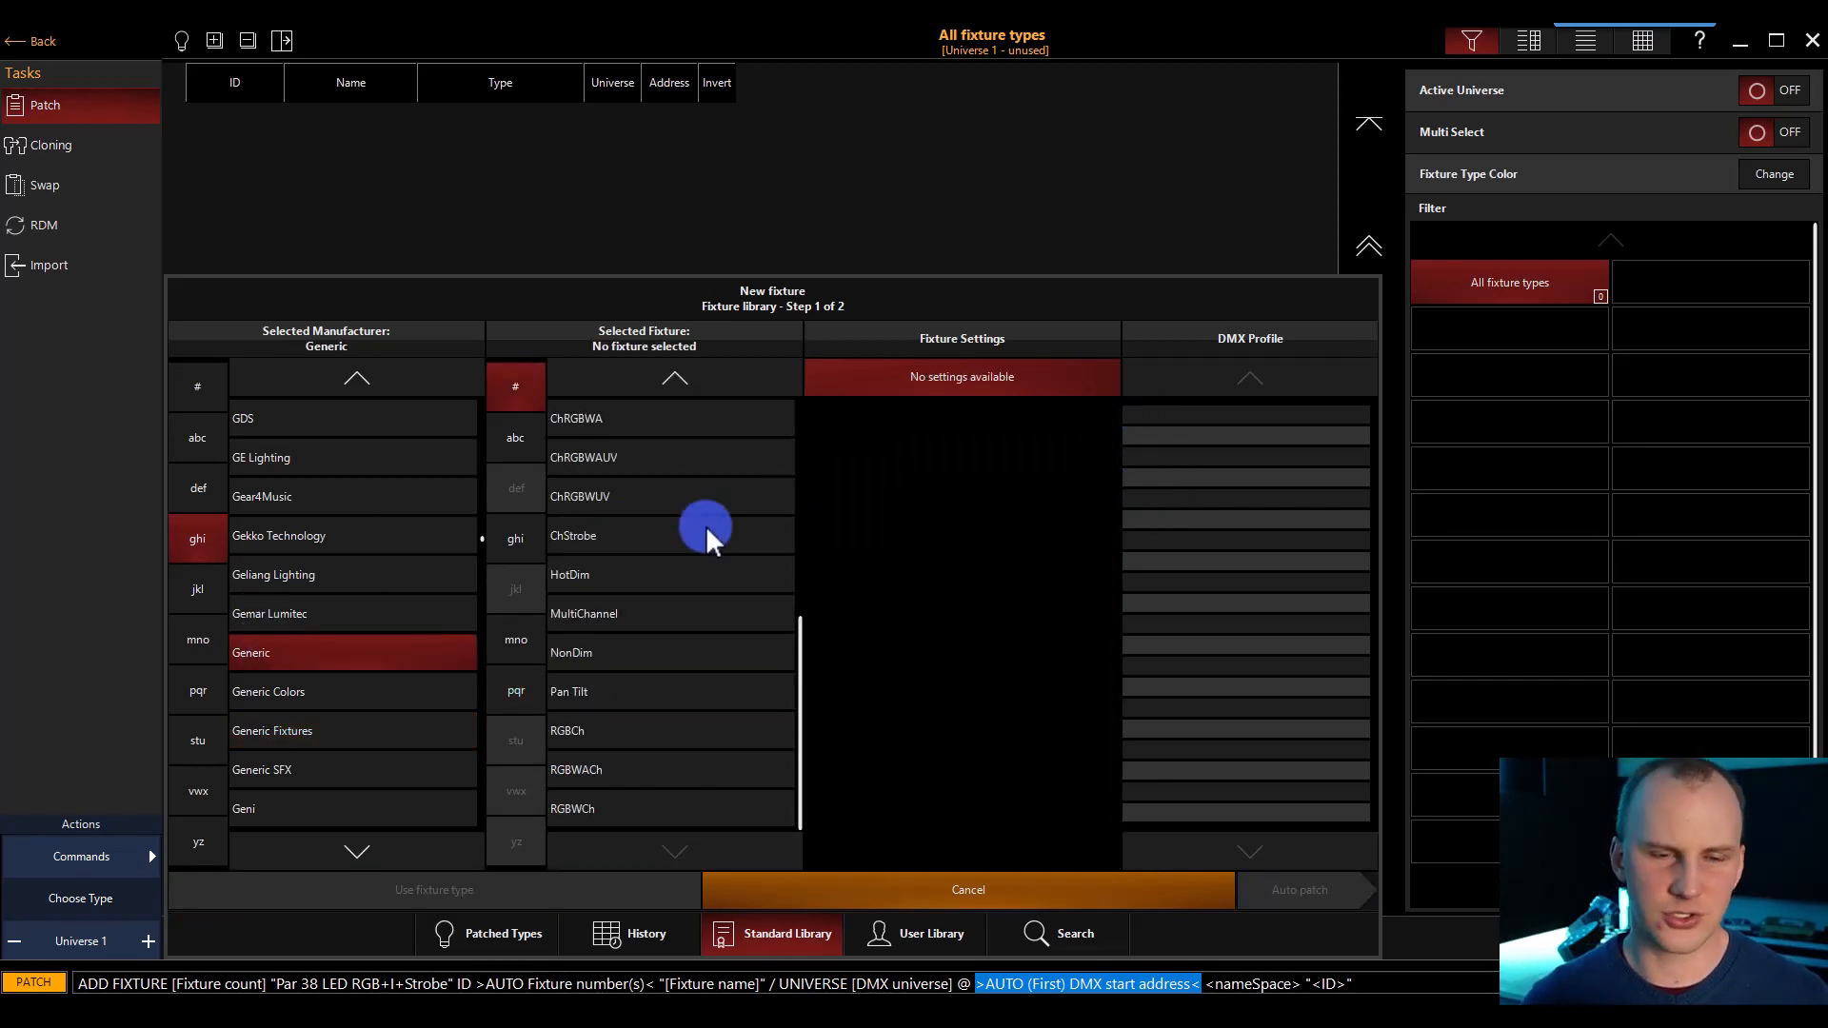
scroll(706, 525, "up", 2)
scroll(705, 526, "down", 2)
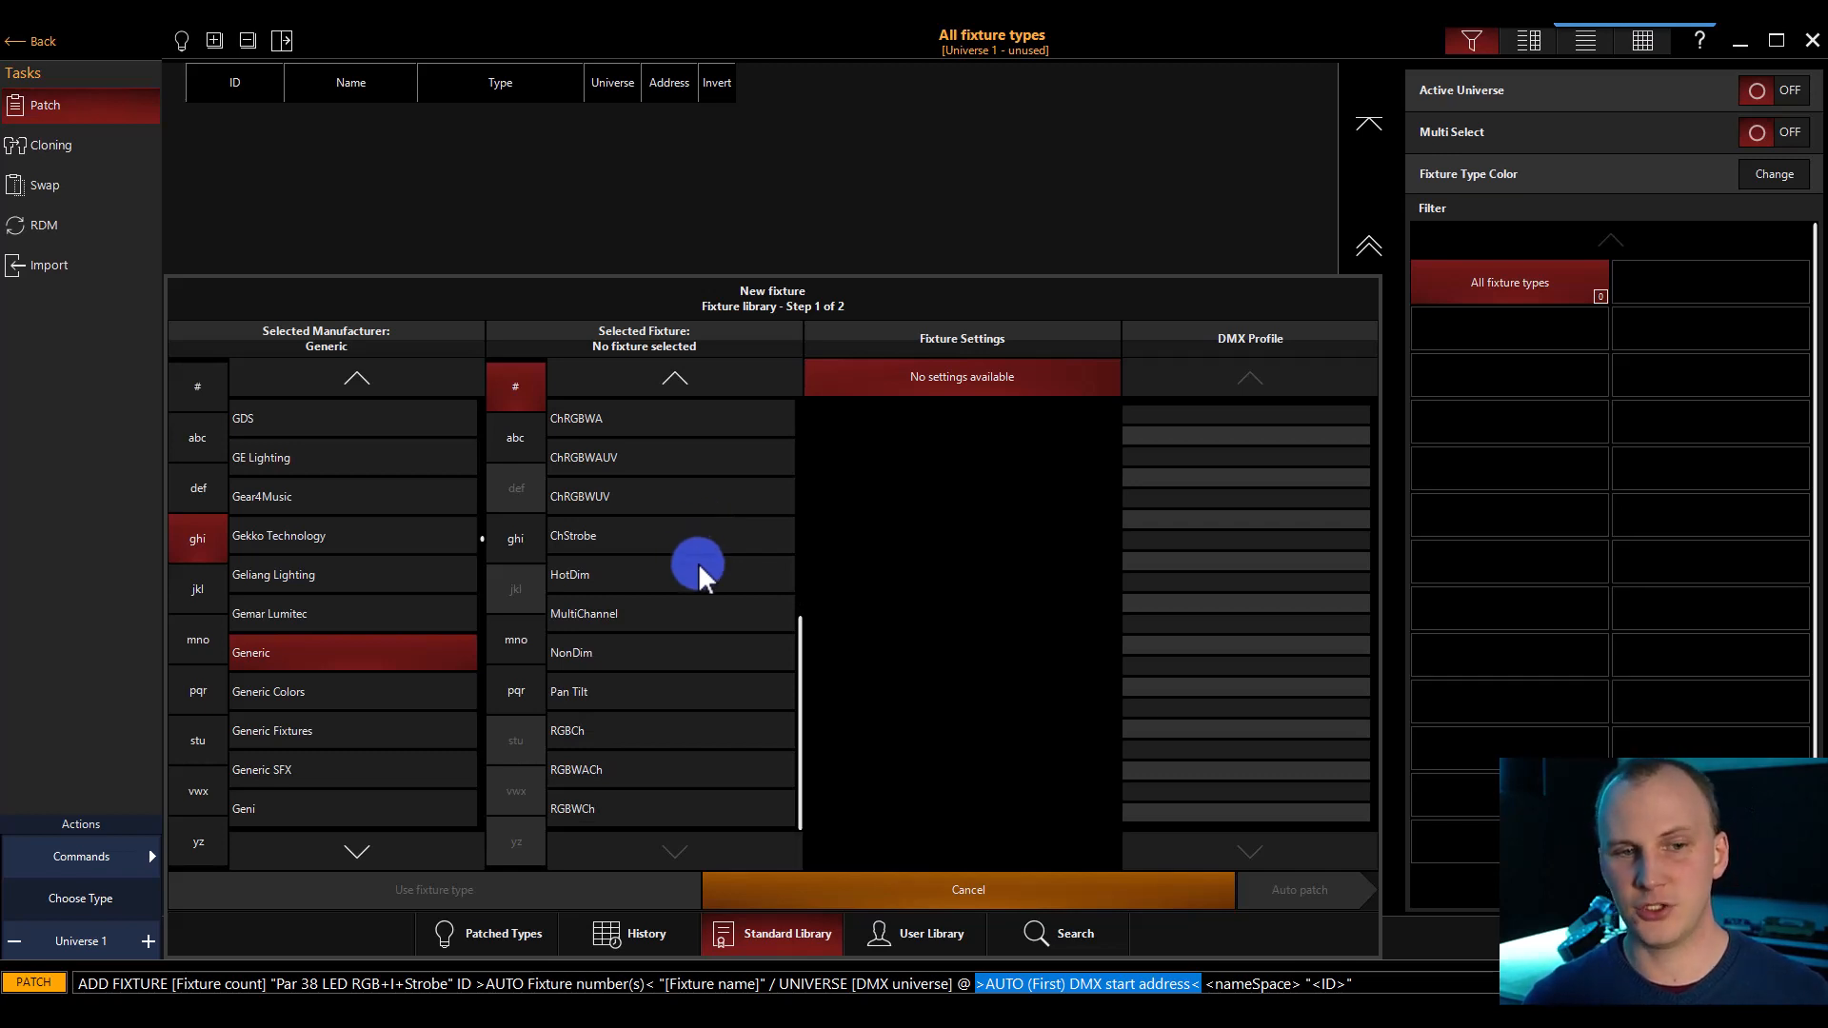
scroll(699, 563, "up", 4)
left_click(581, 400)
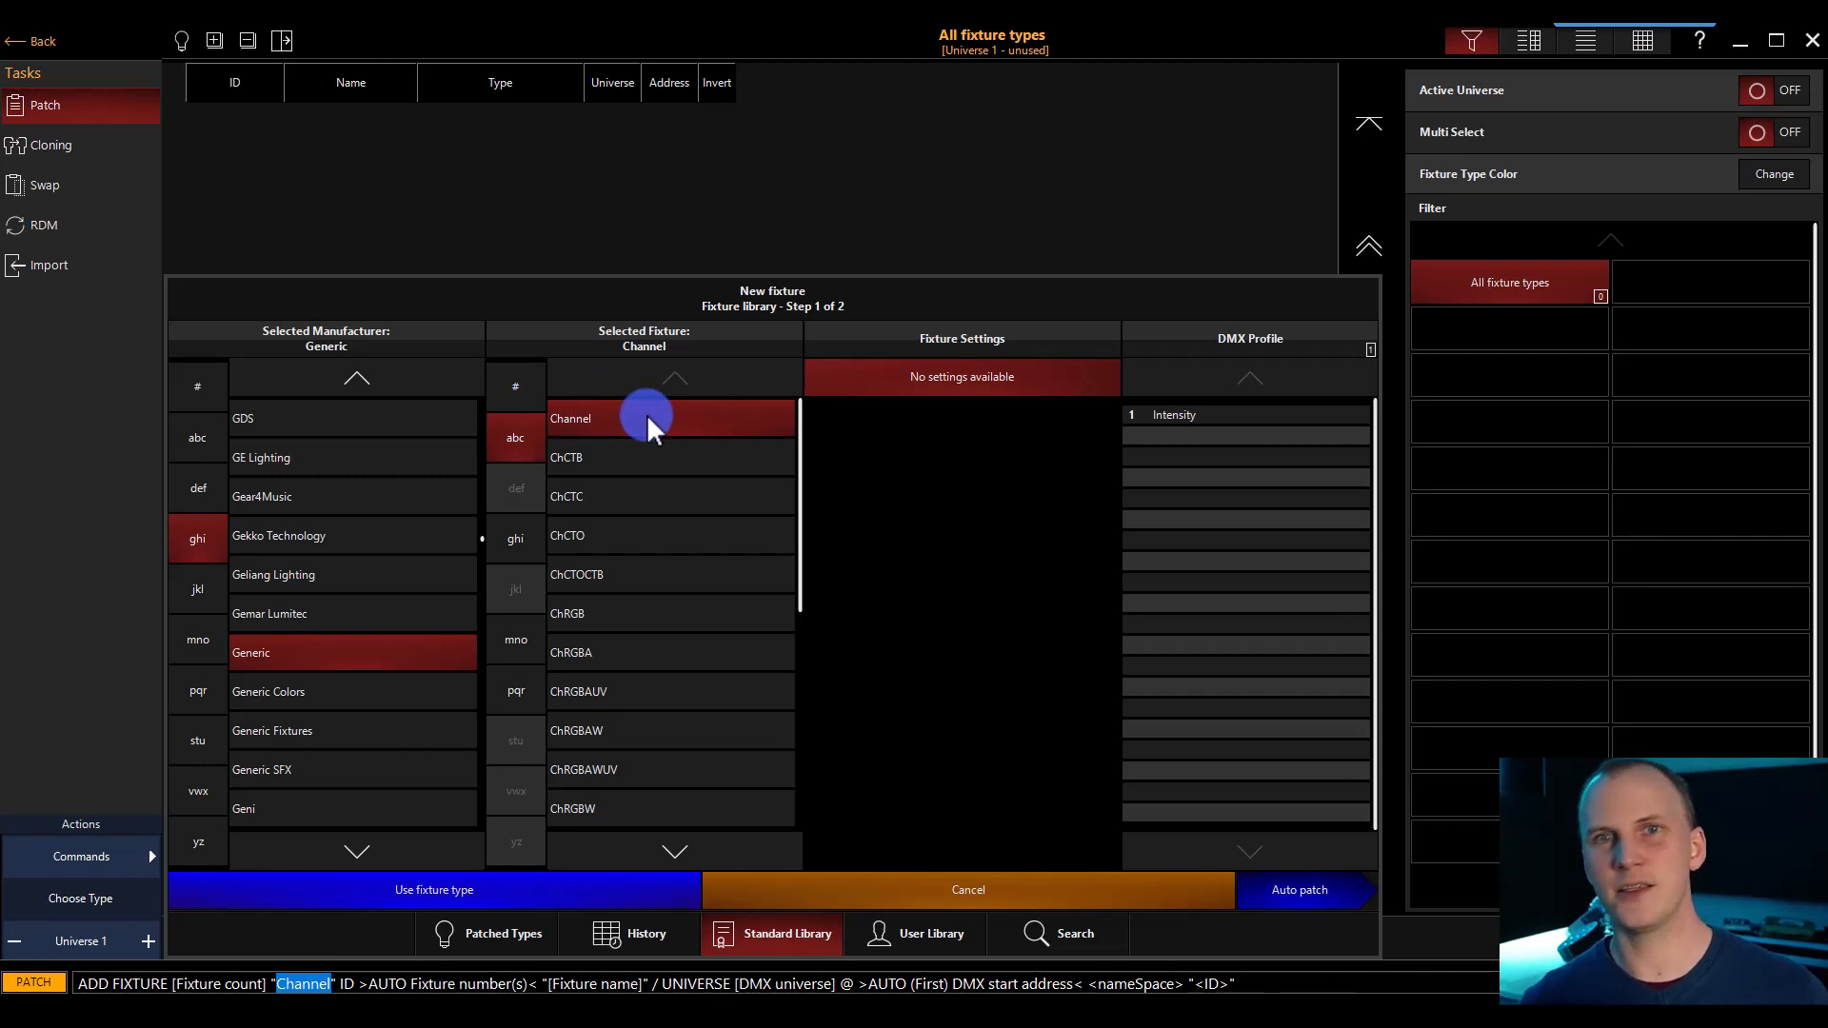
Step: Return to the searched Elation Artiste DaVinci in Standard mode and continue to its auto patch settings
left_click(1079, 920)
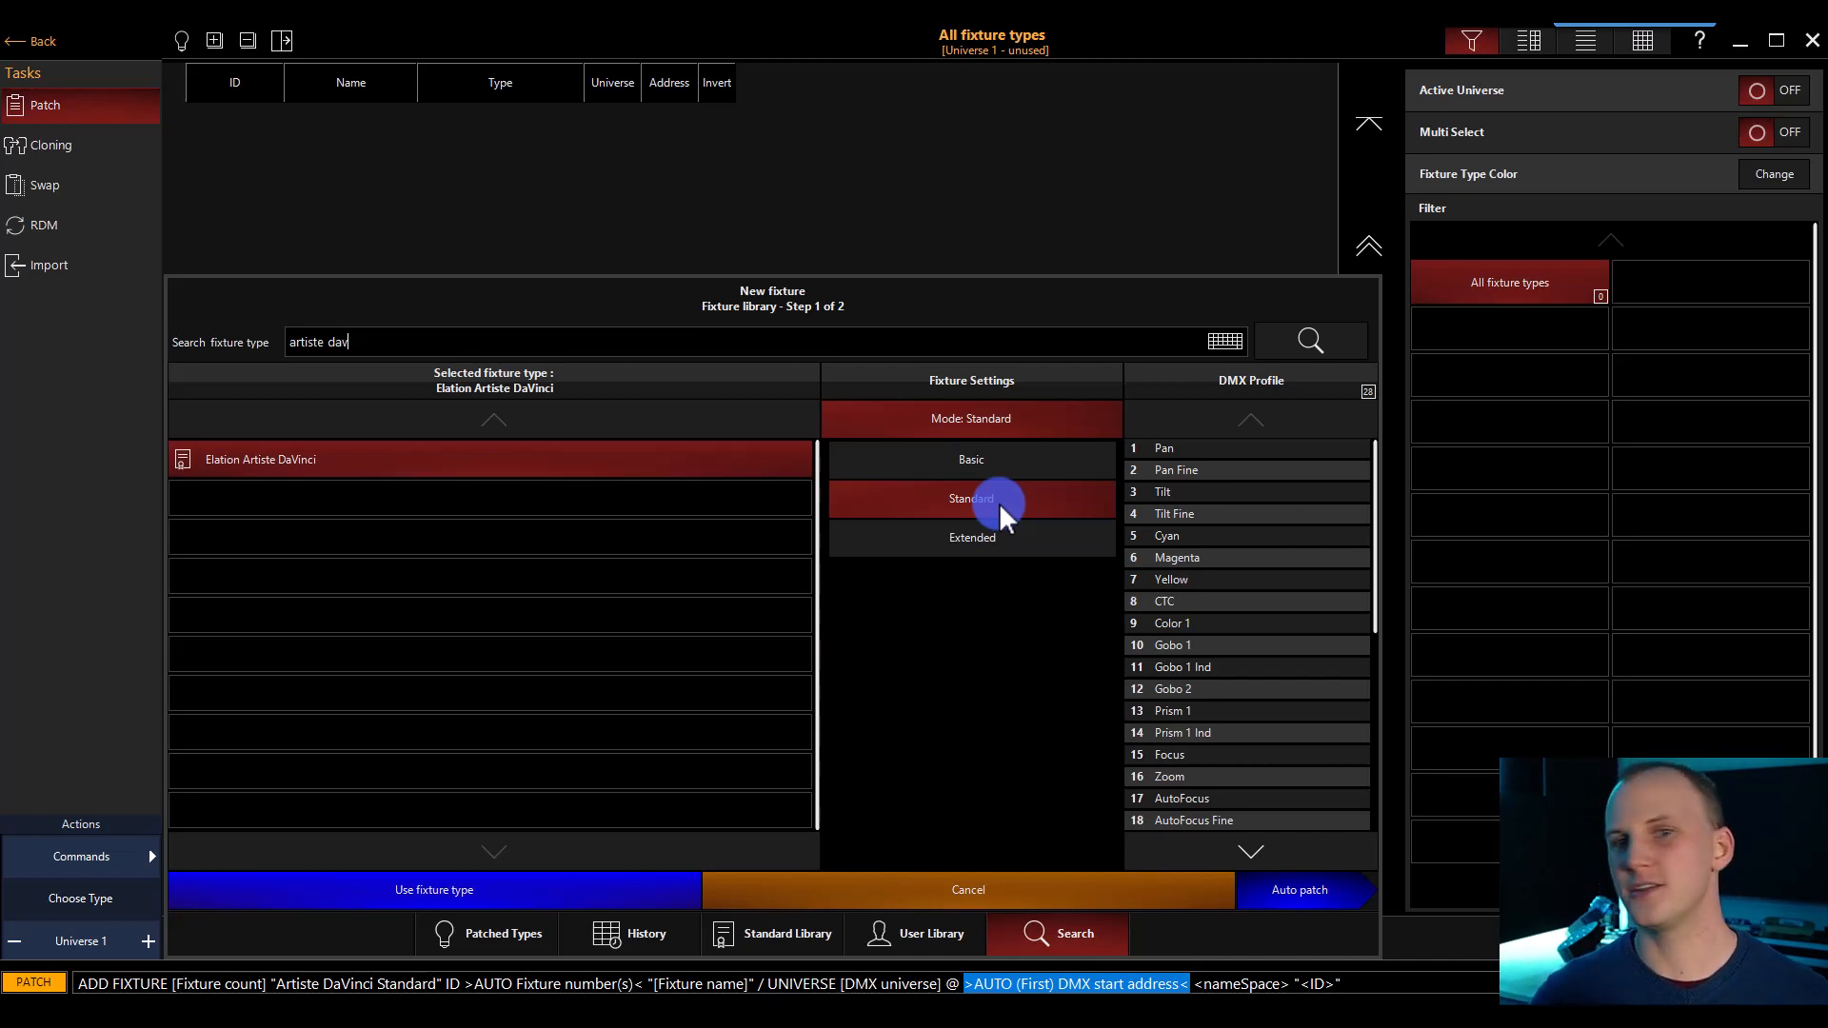
left_click(1289, 895)
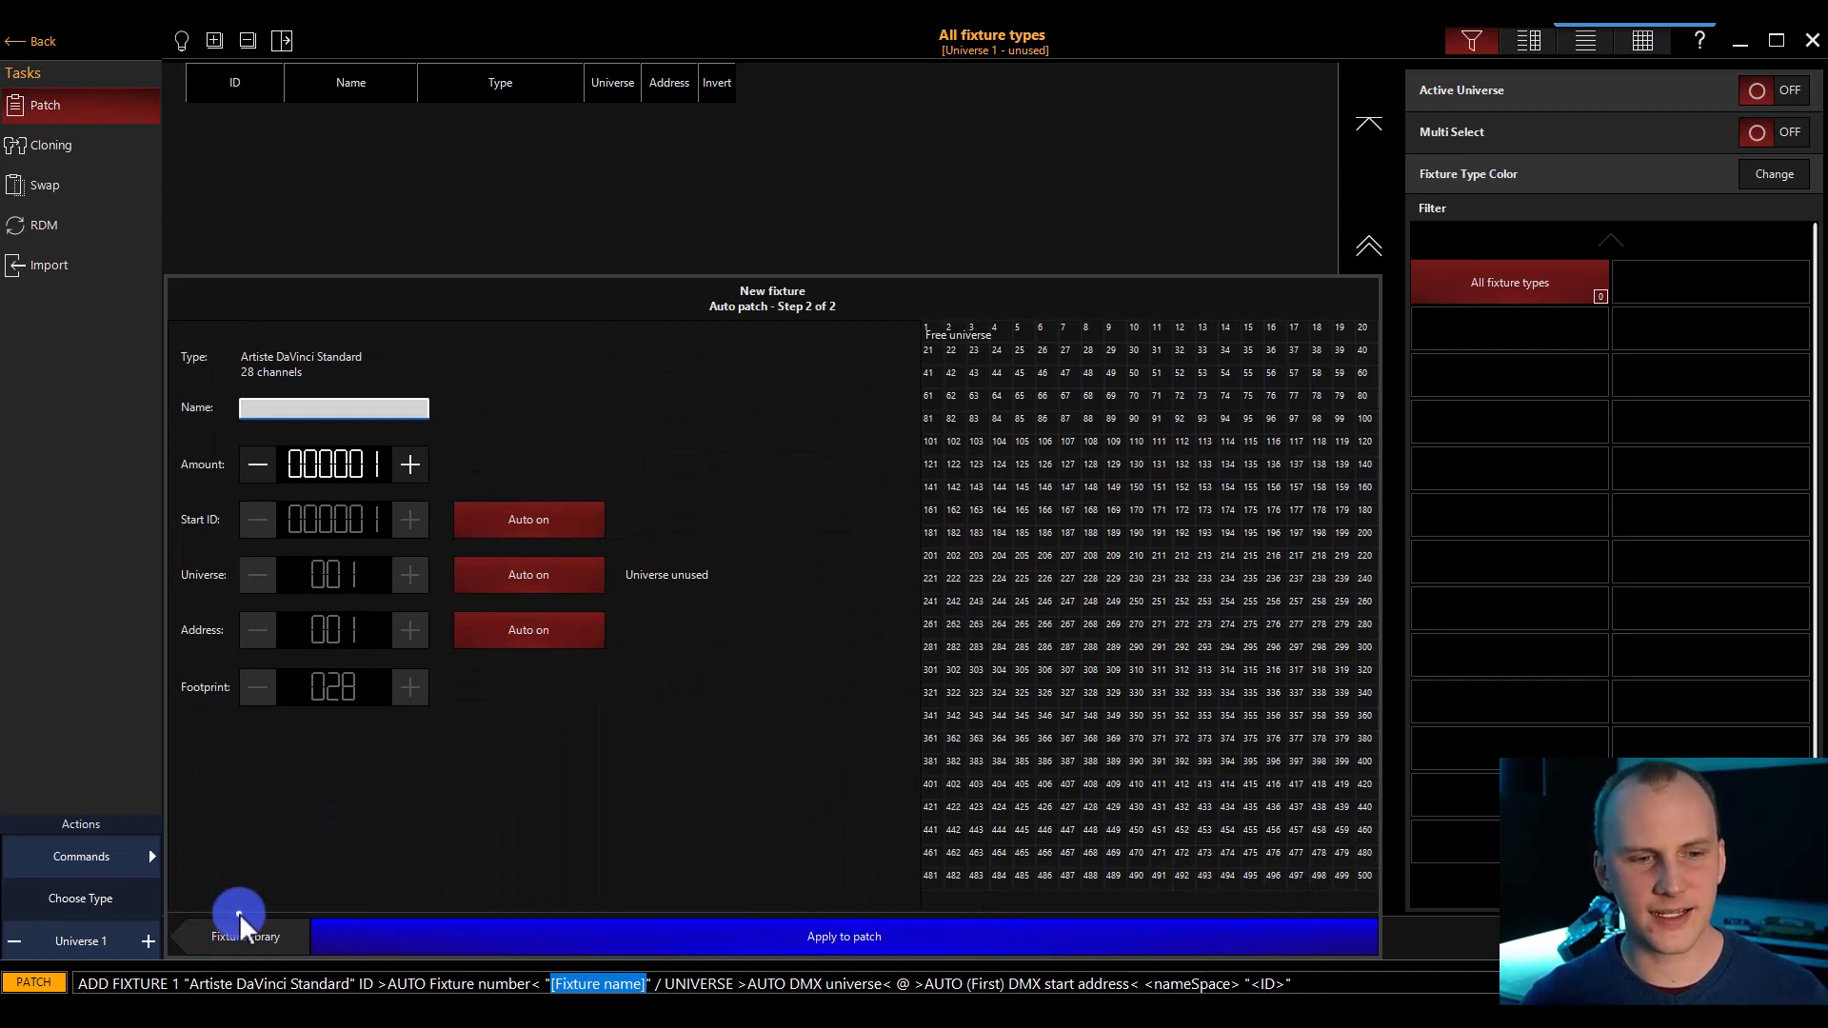
left_click(243, 933)
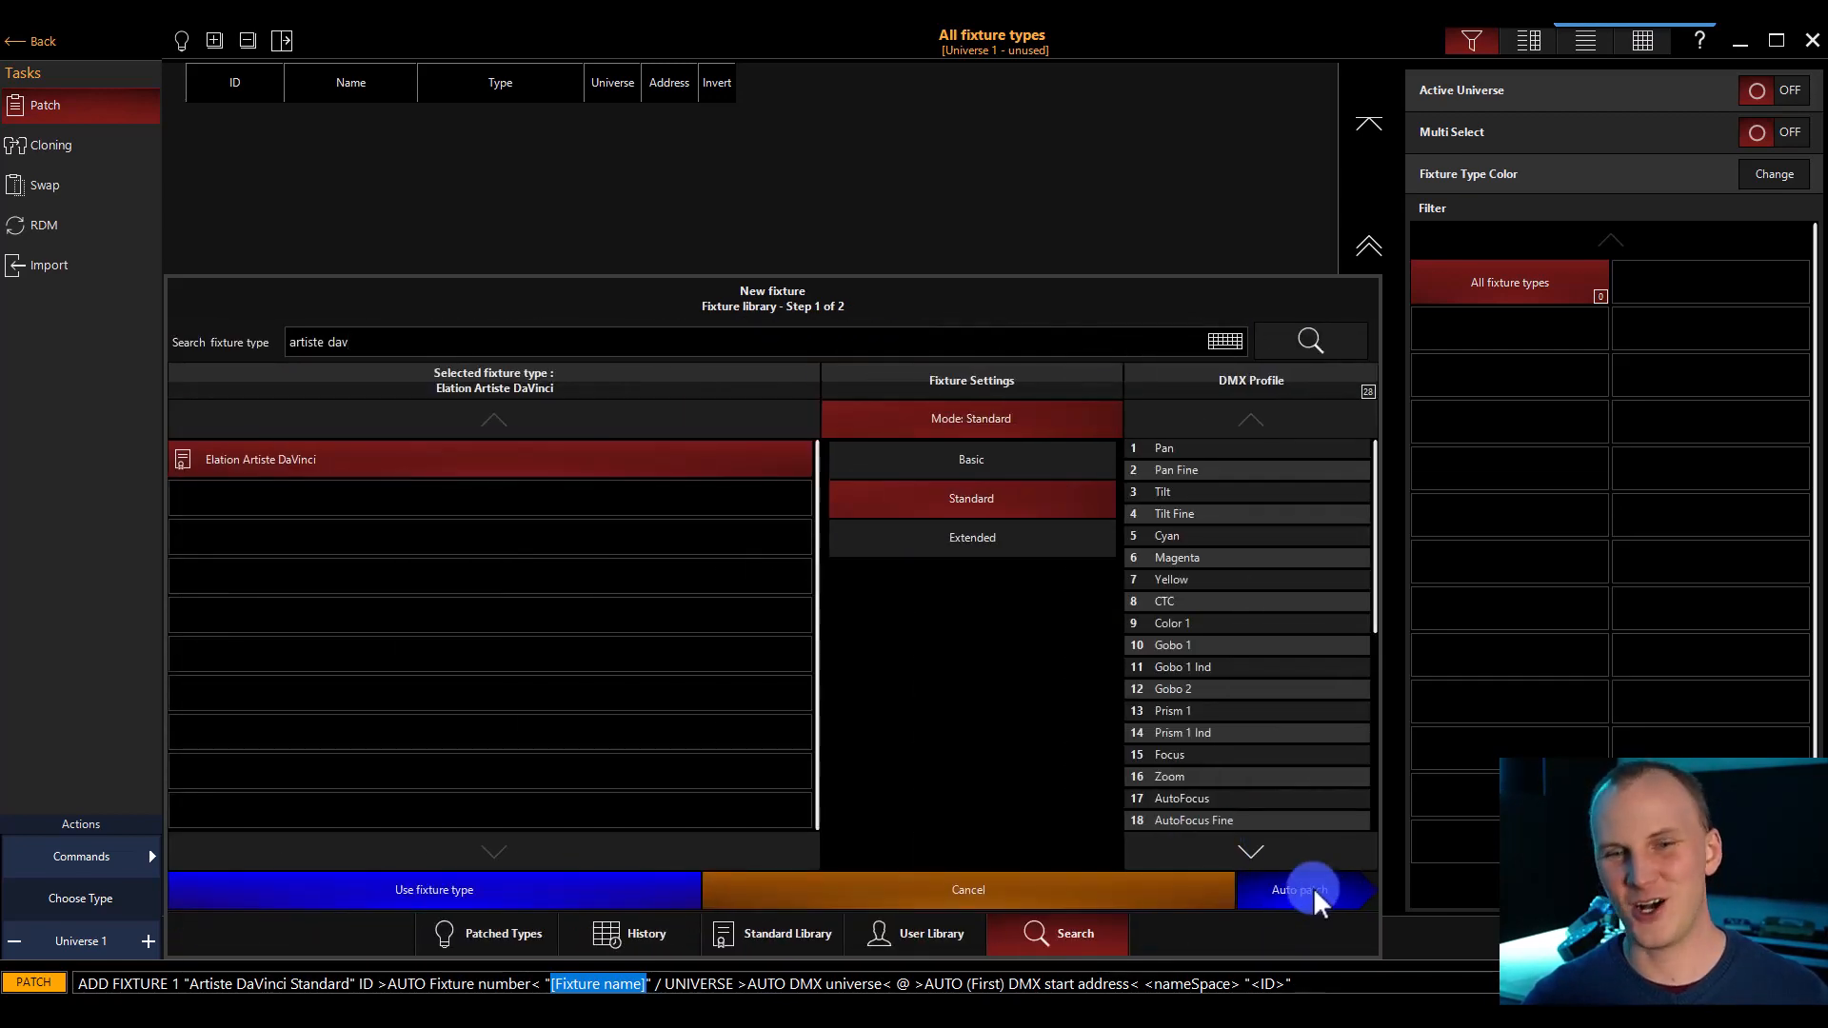
left_click(1312, 895)
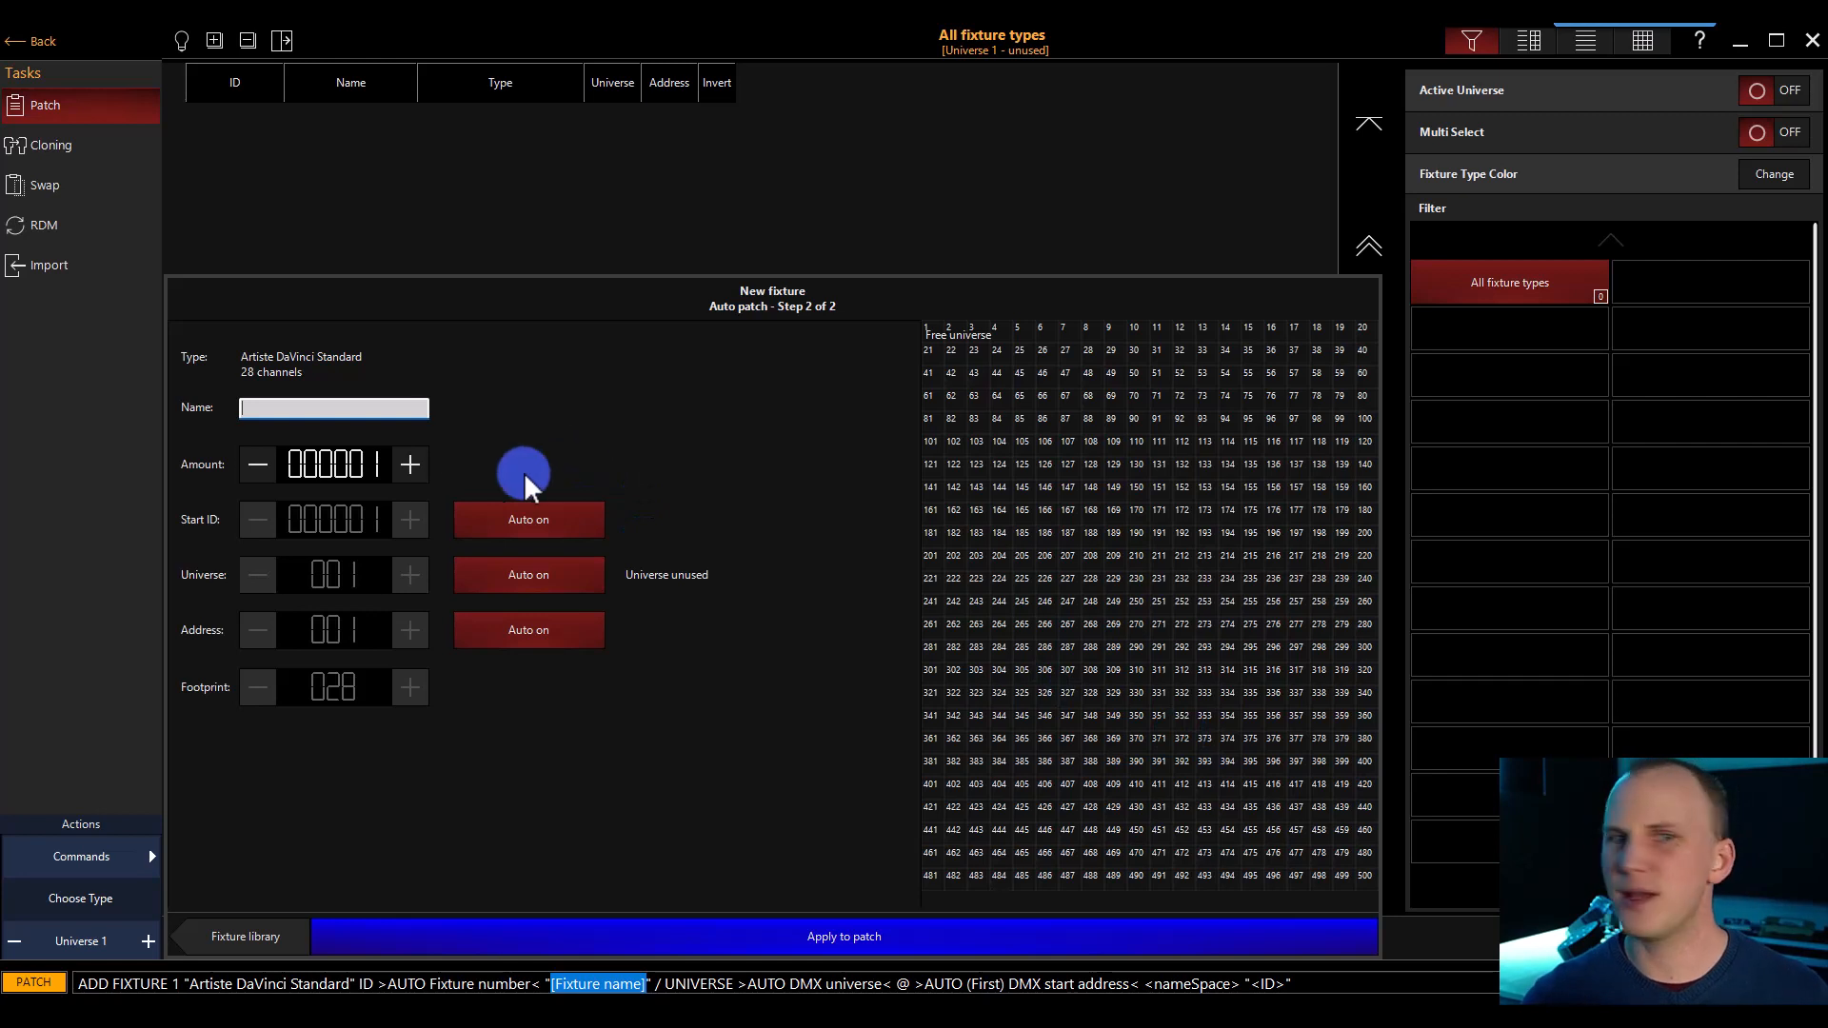
Step: Set the amount of Artiste DaVinci fixtures to 10
left_click(320, 461)
type("10")
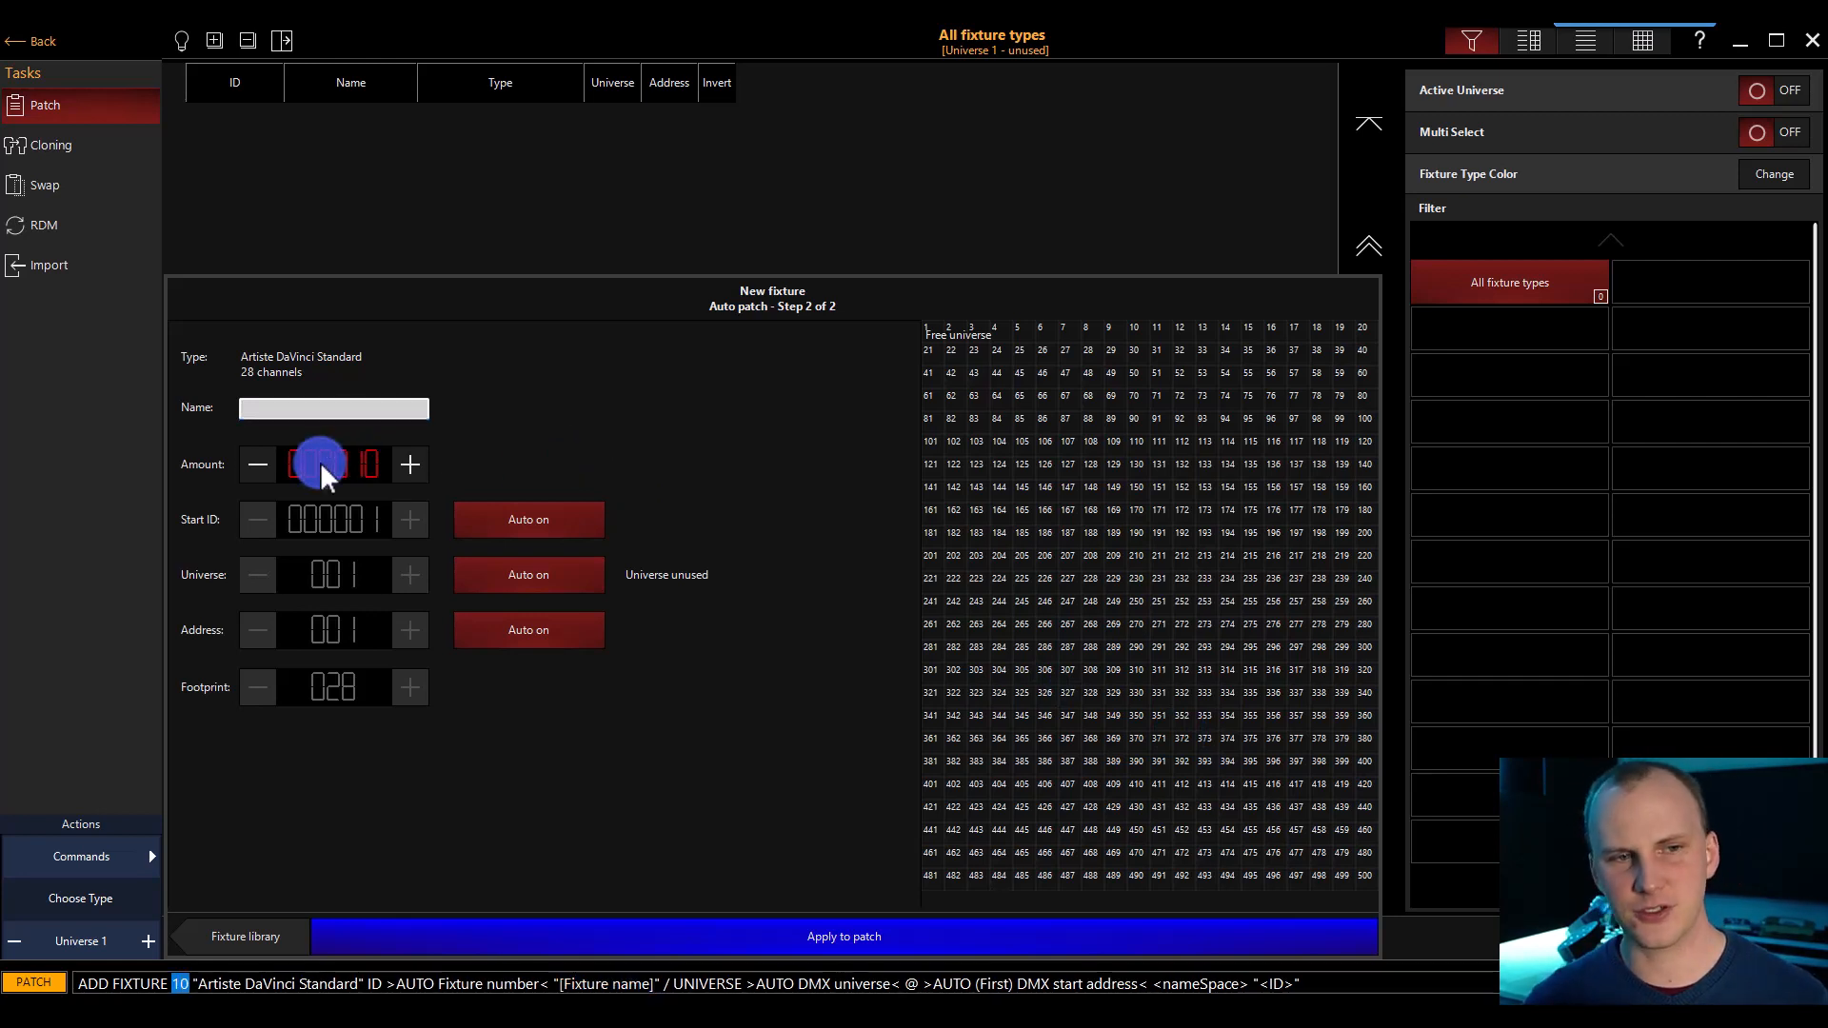
left_click(588, 427)
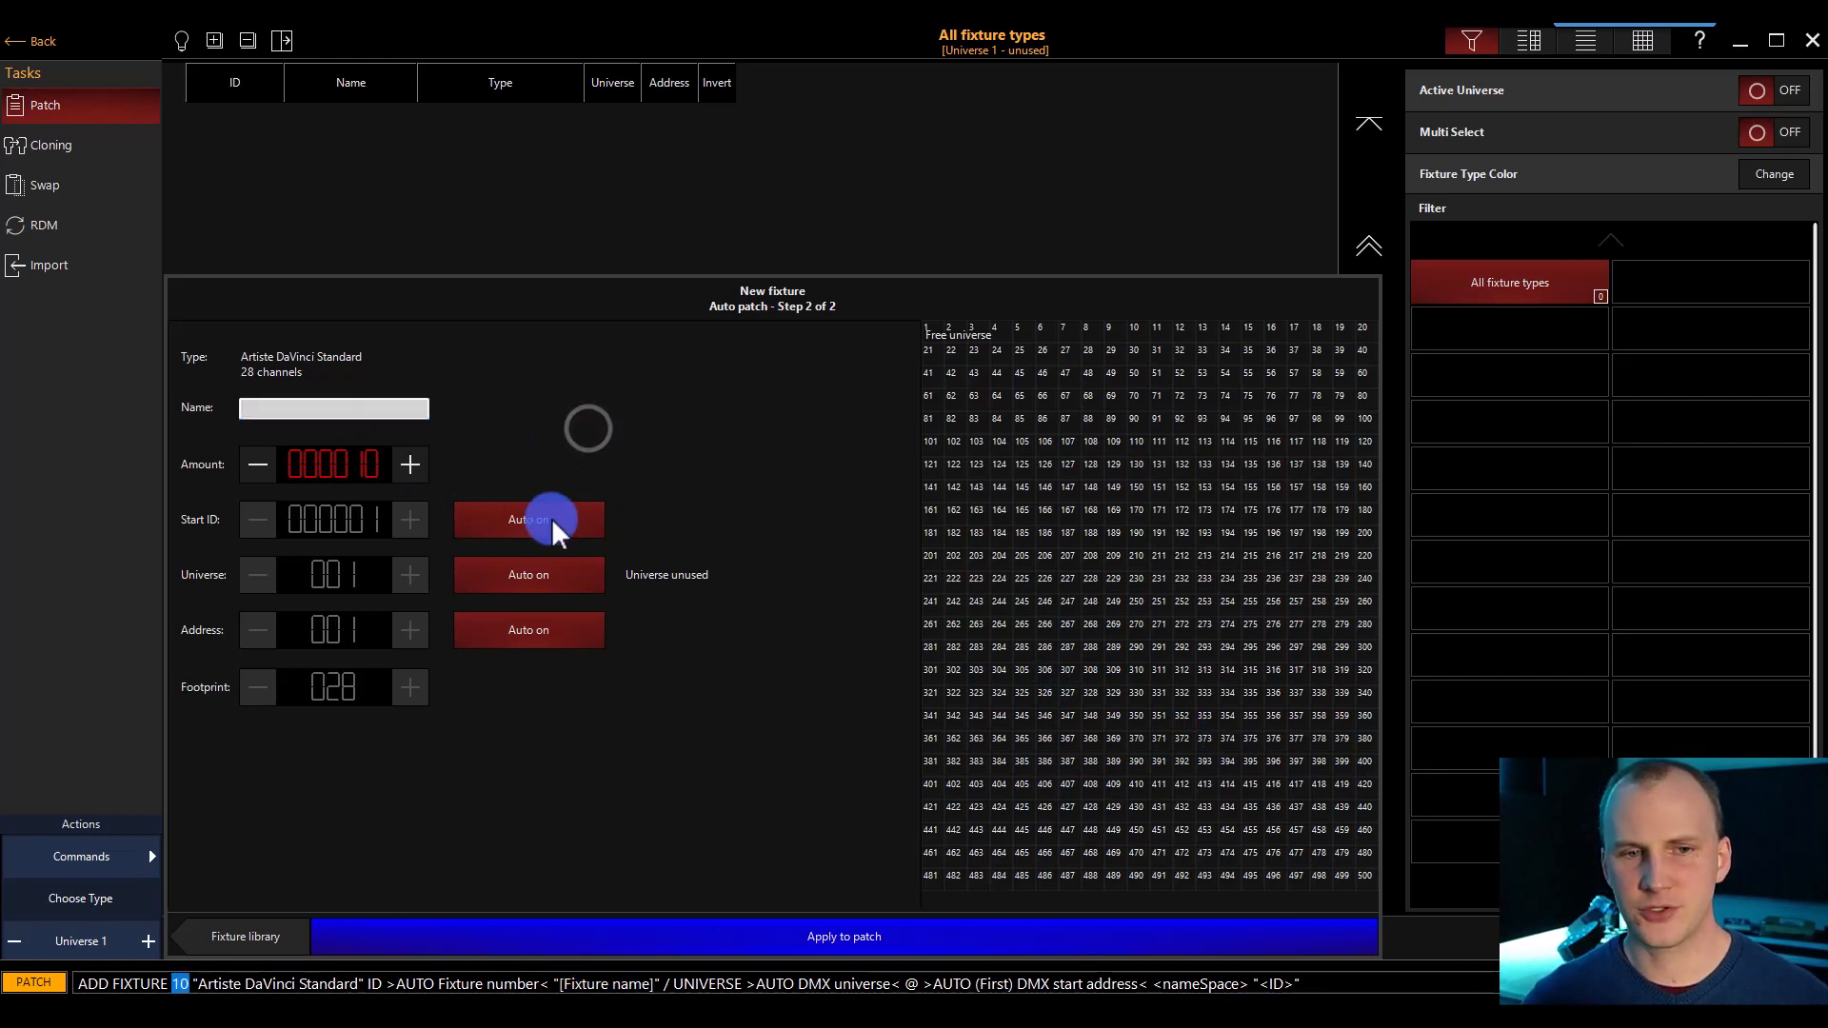
Step: Set the start ID to 101 and apply the ten Artiste DaVinci fixtures to the patch with automatic universe and address
left_click(551, 518)
left_click(368, 527)
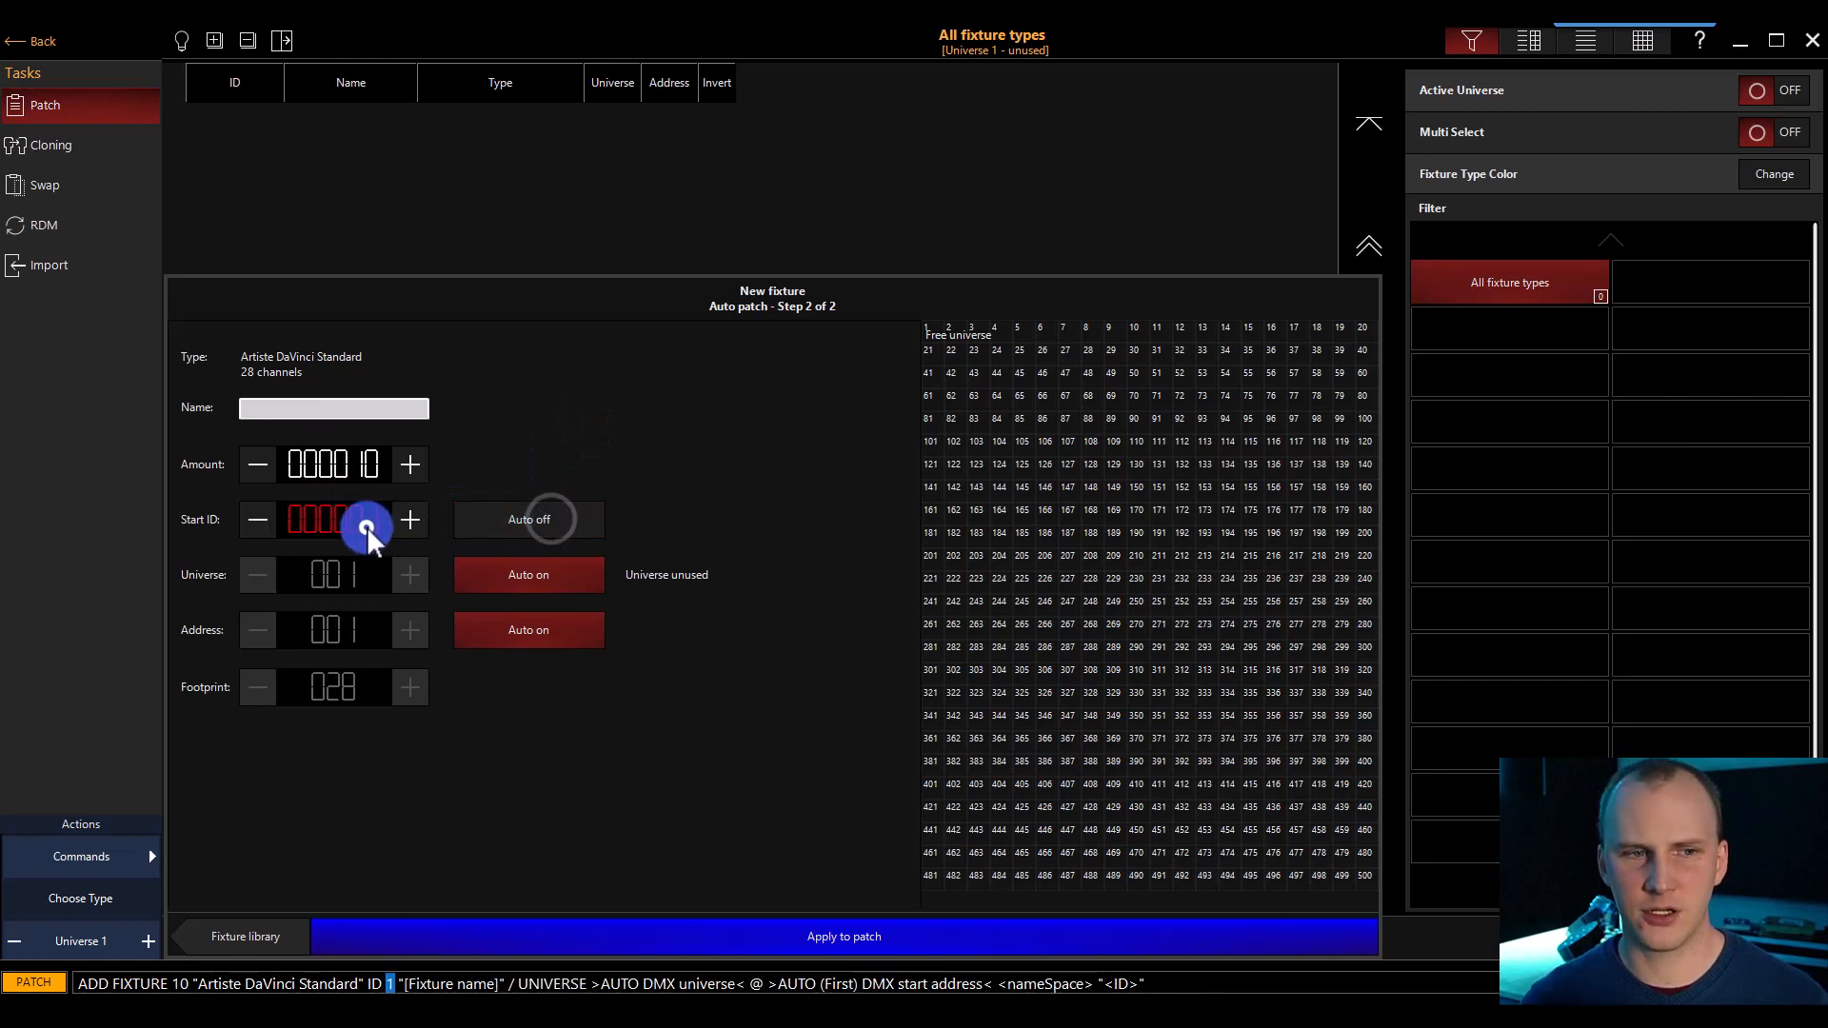
type("101")
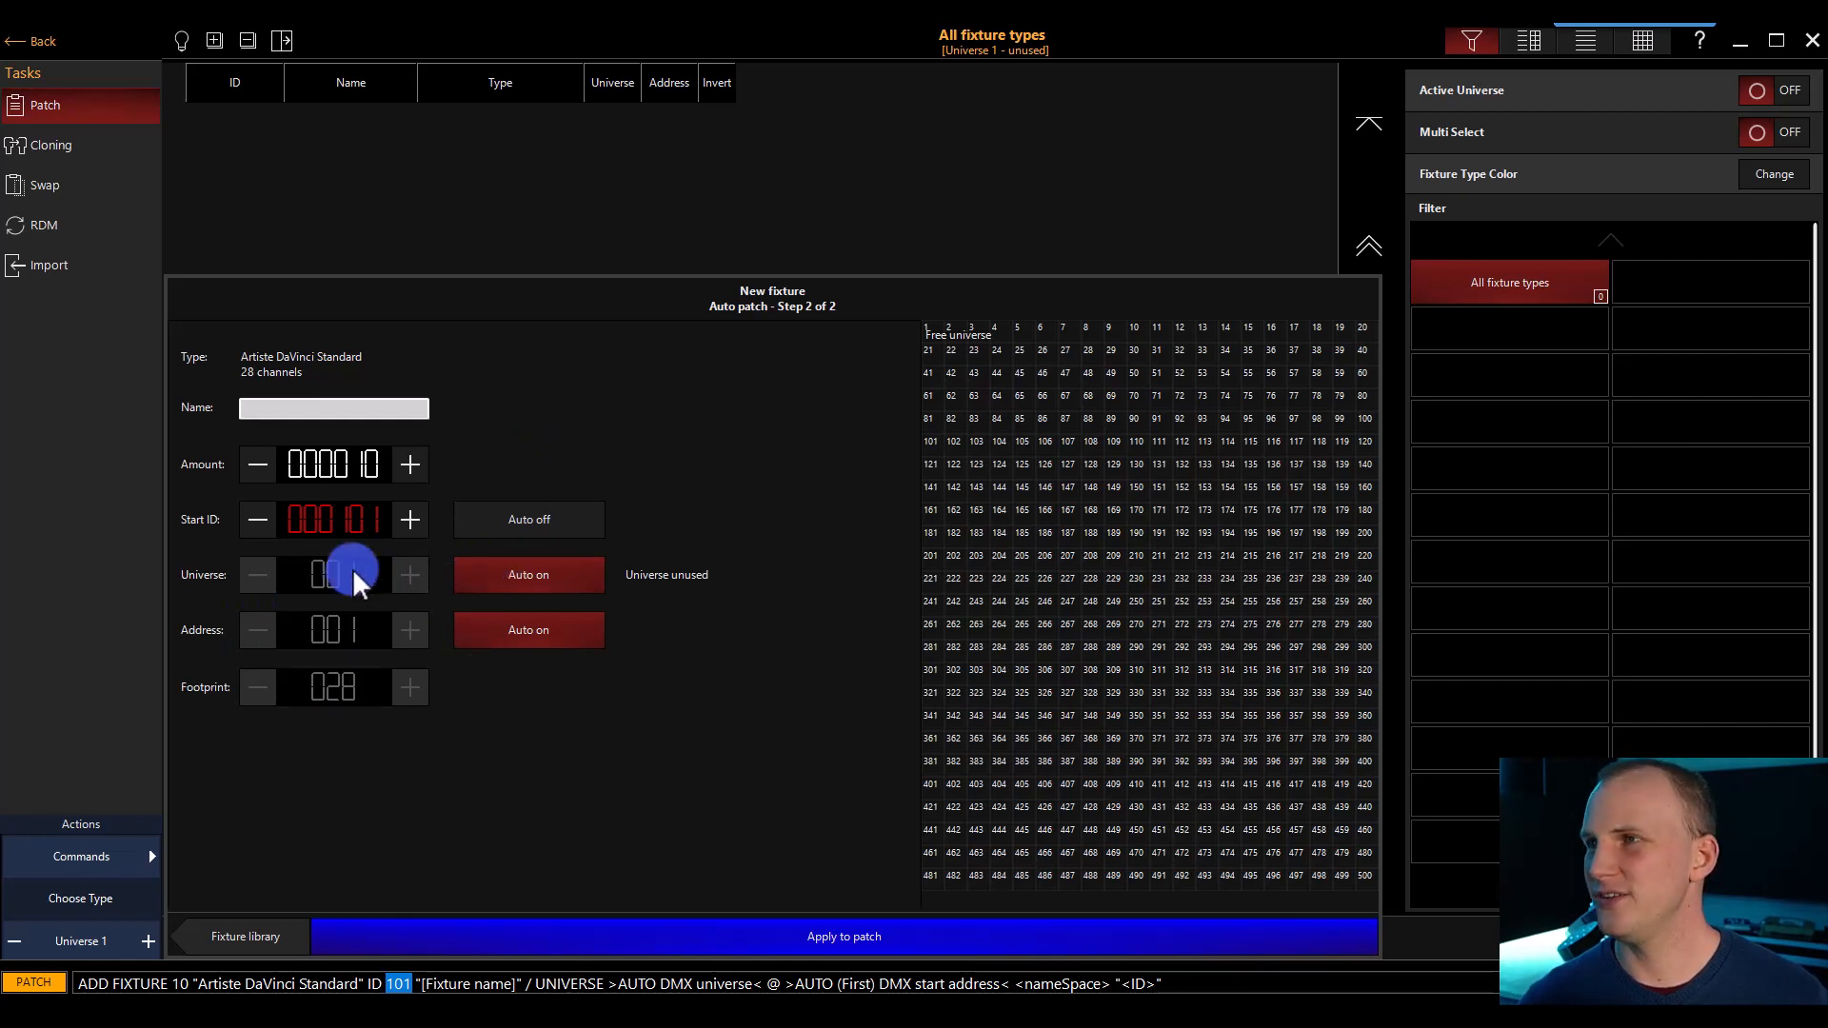
left_click(495, 575)
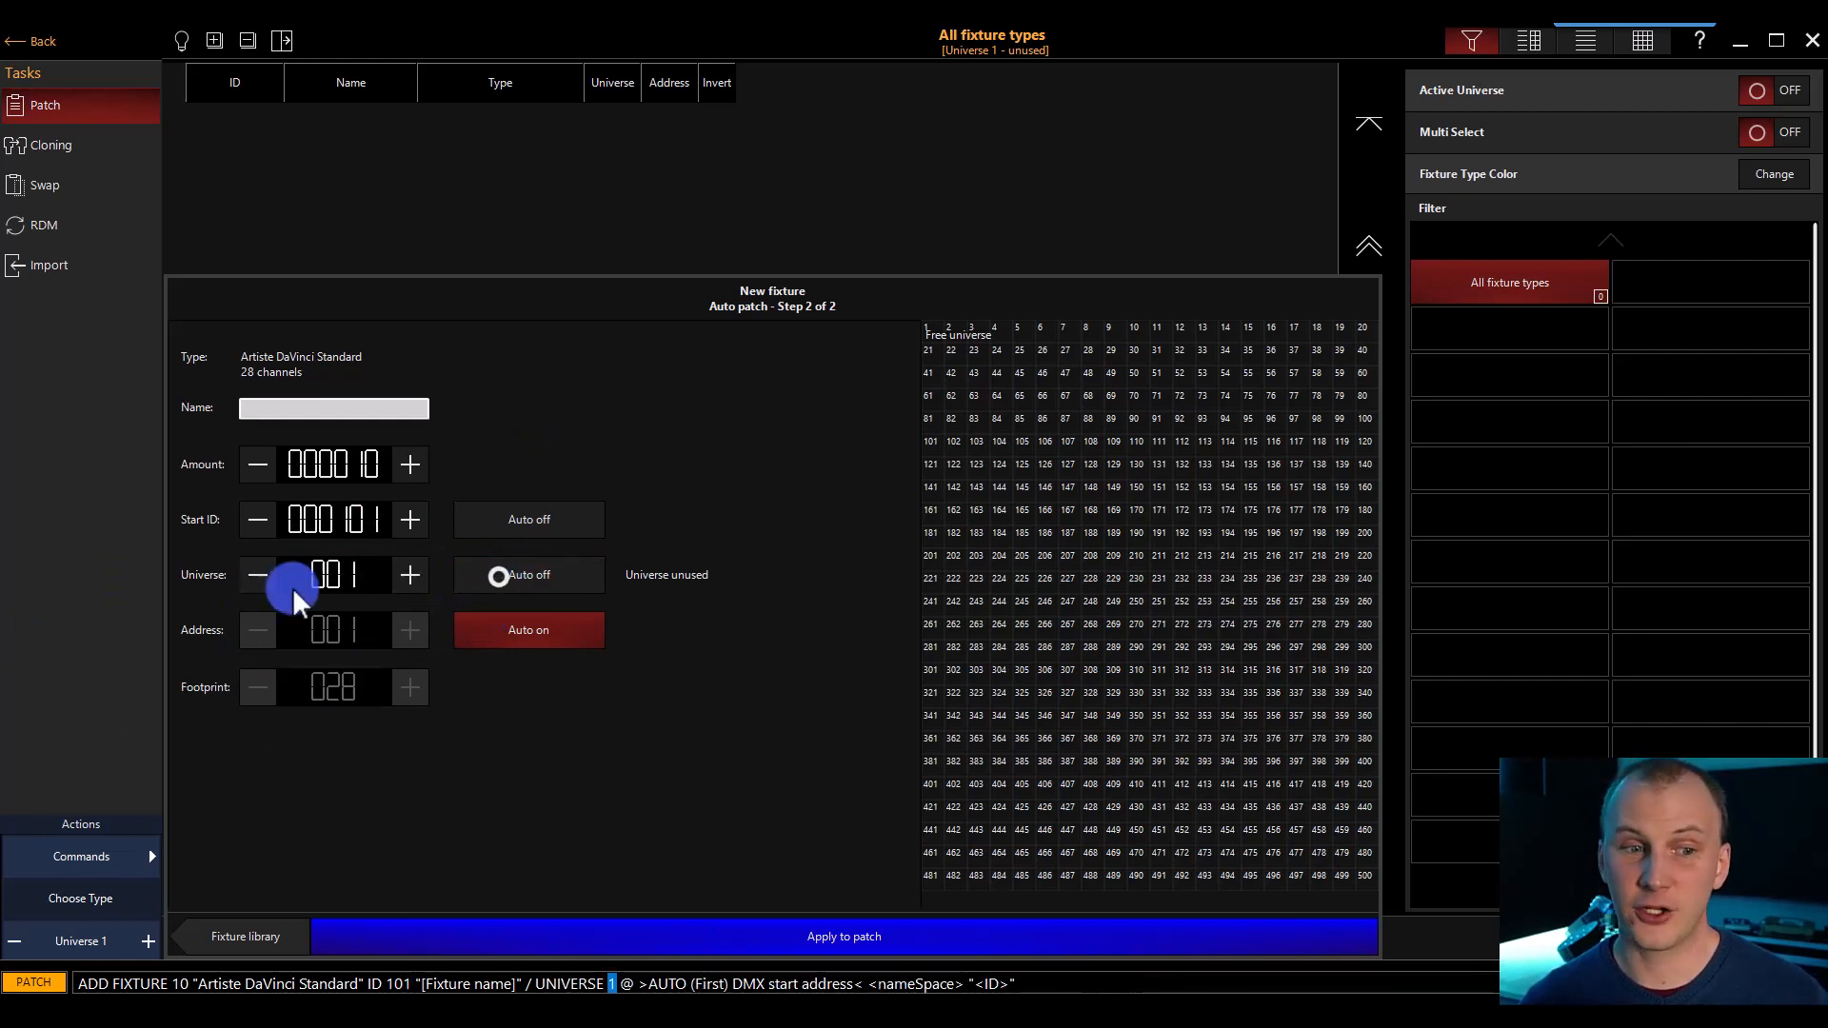
left_click(569, 586)
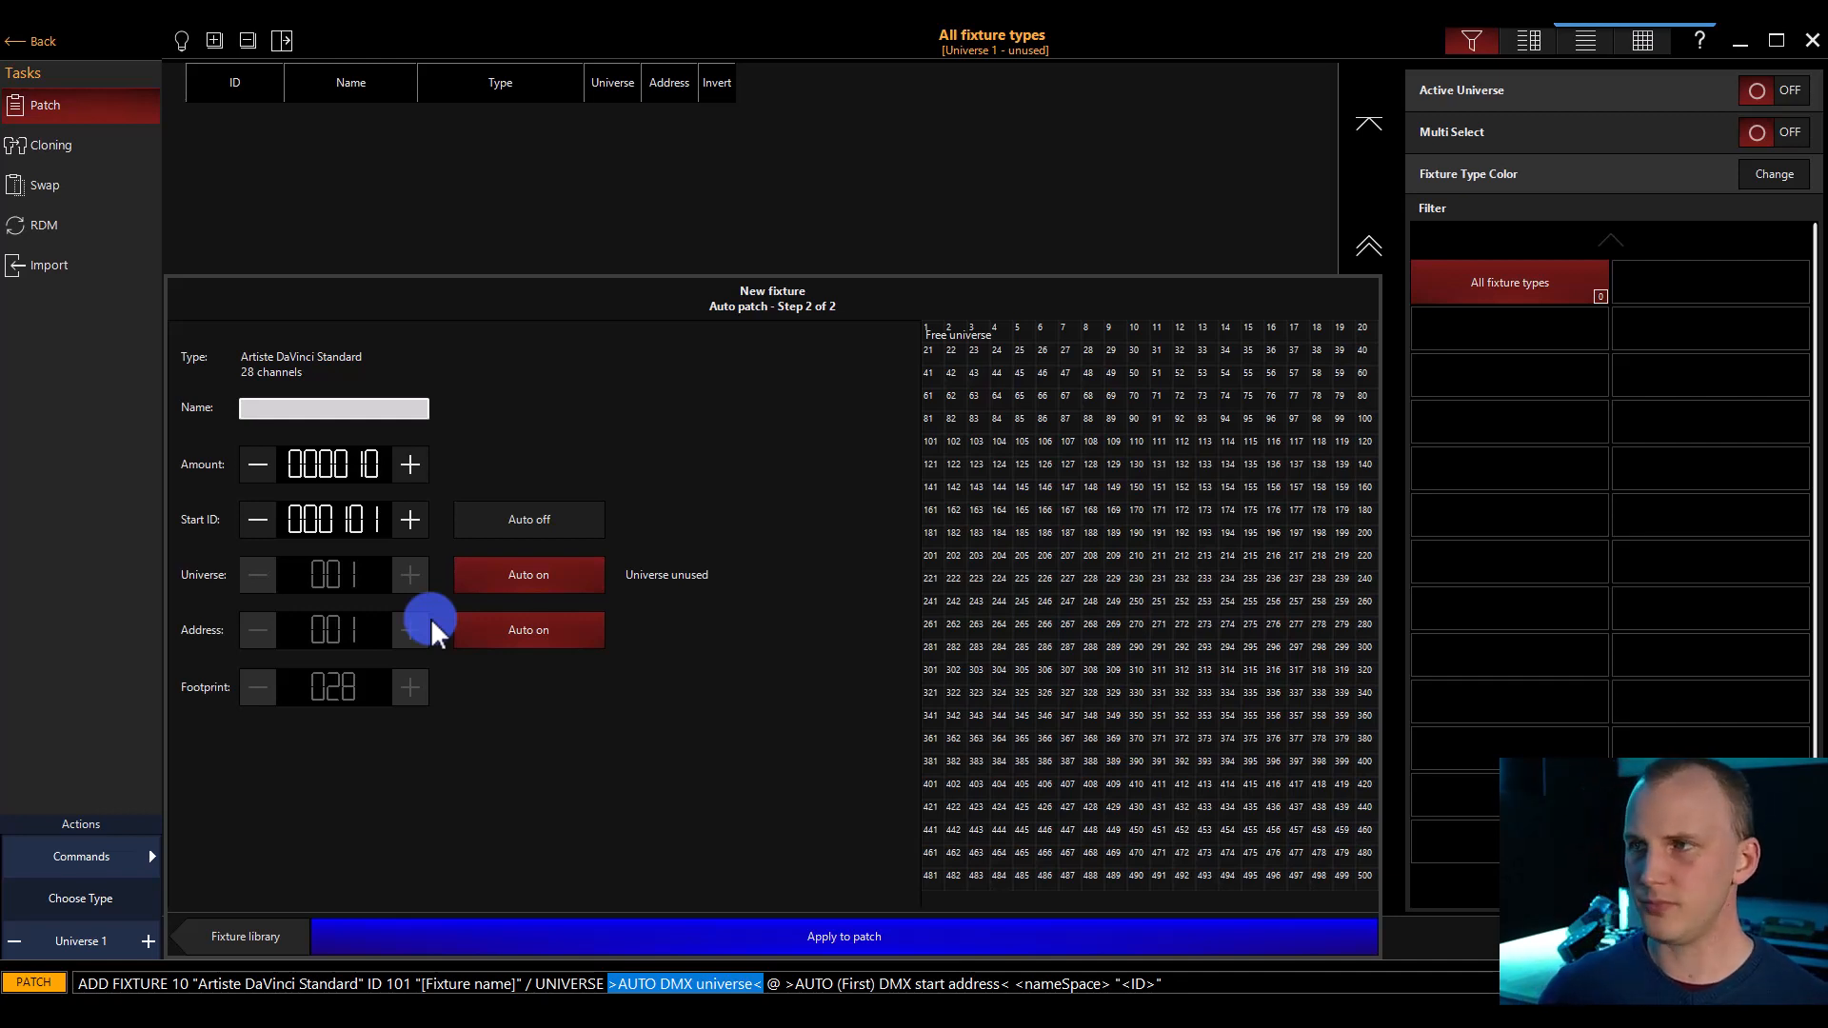
left_click(627, 928)
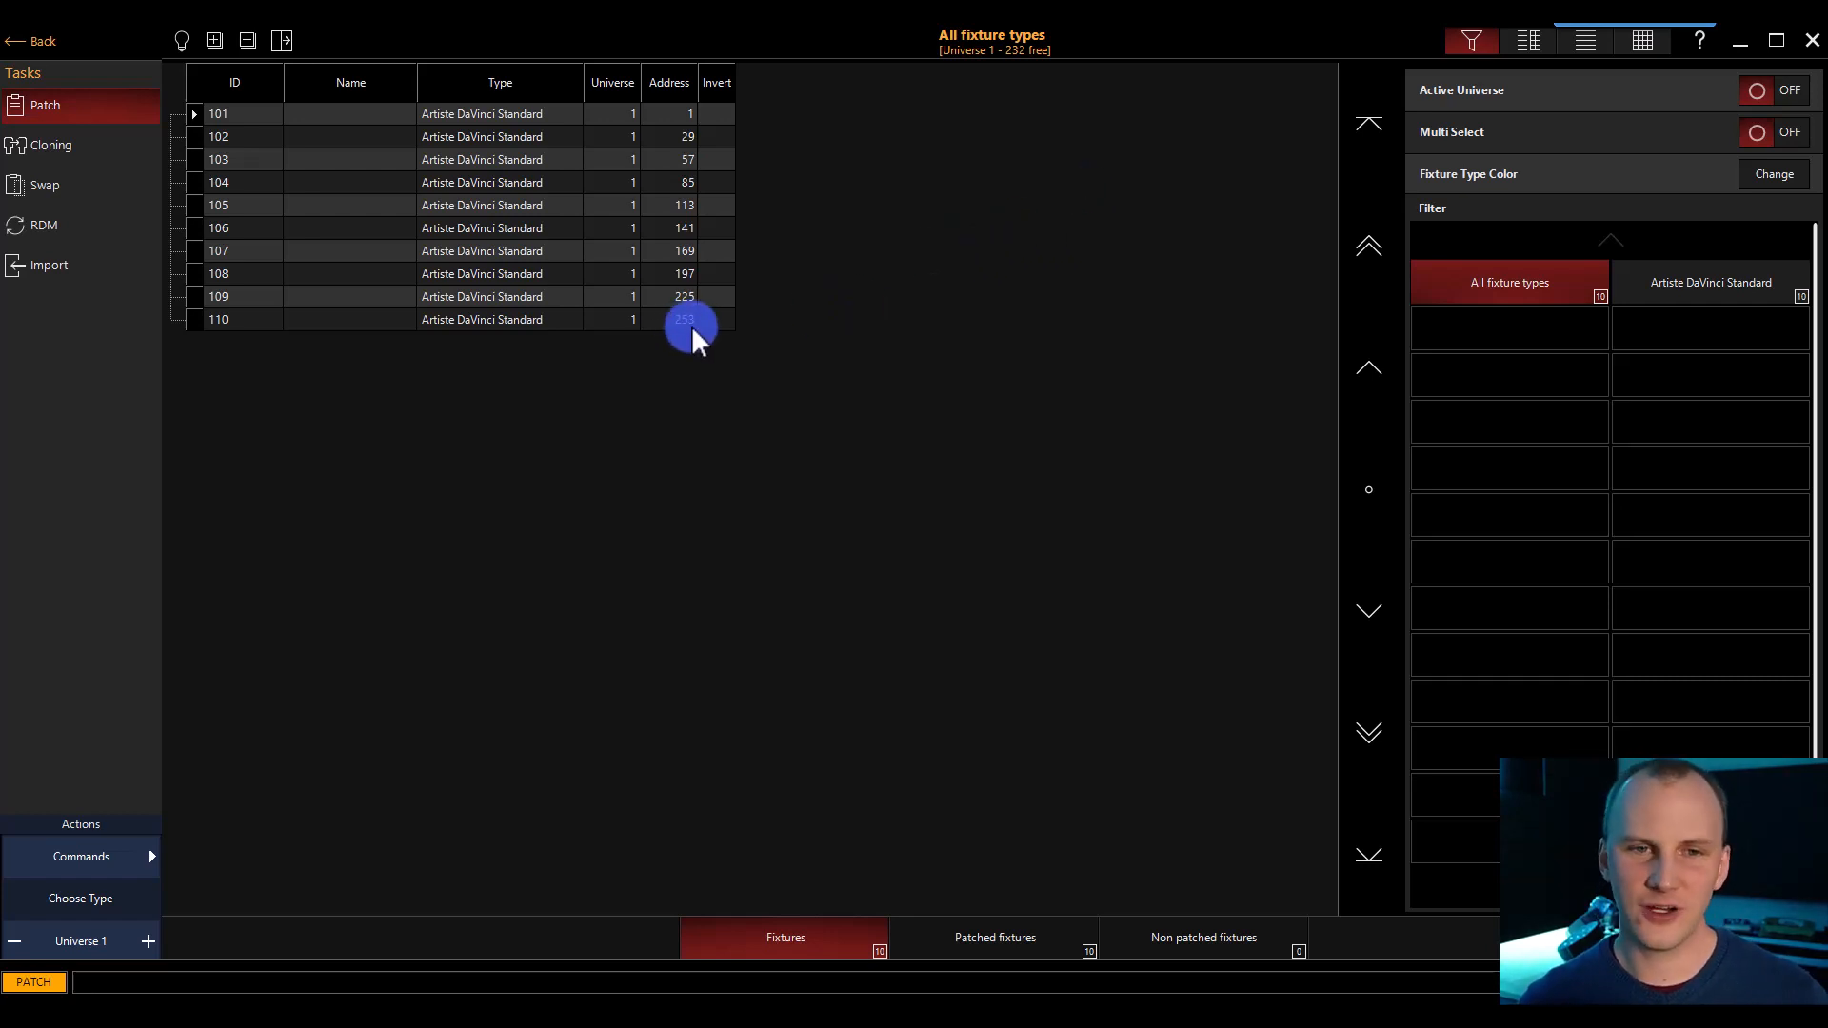
Step: Repatch fixtures 105 through 110 with consecutive DMX addresses starting at 300
left_click(661, 320)
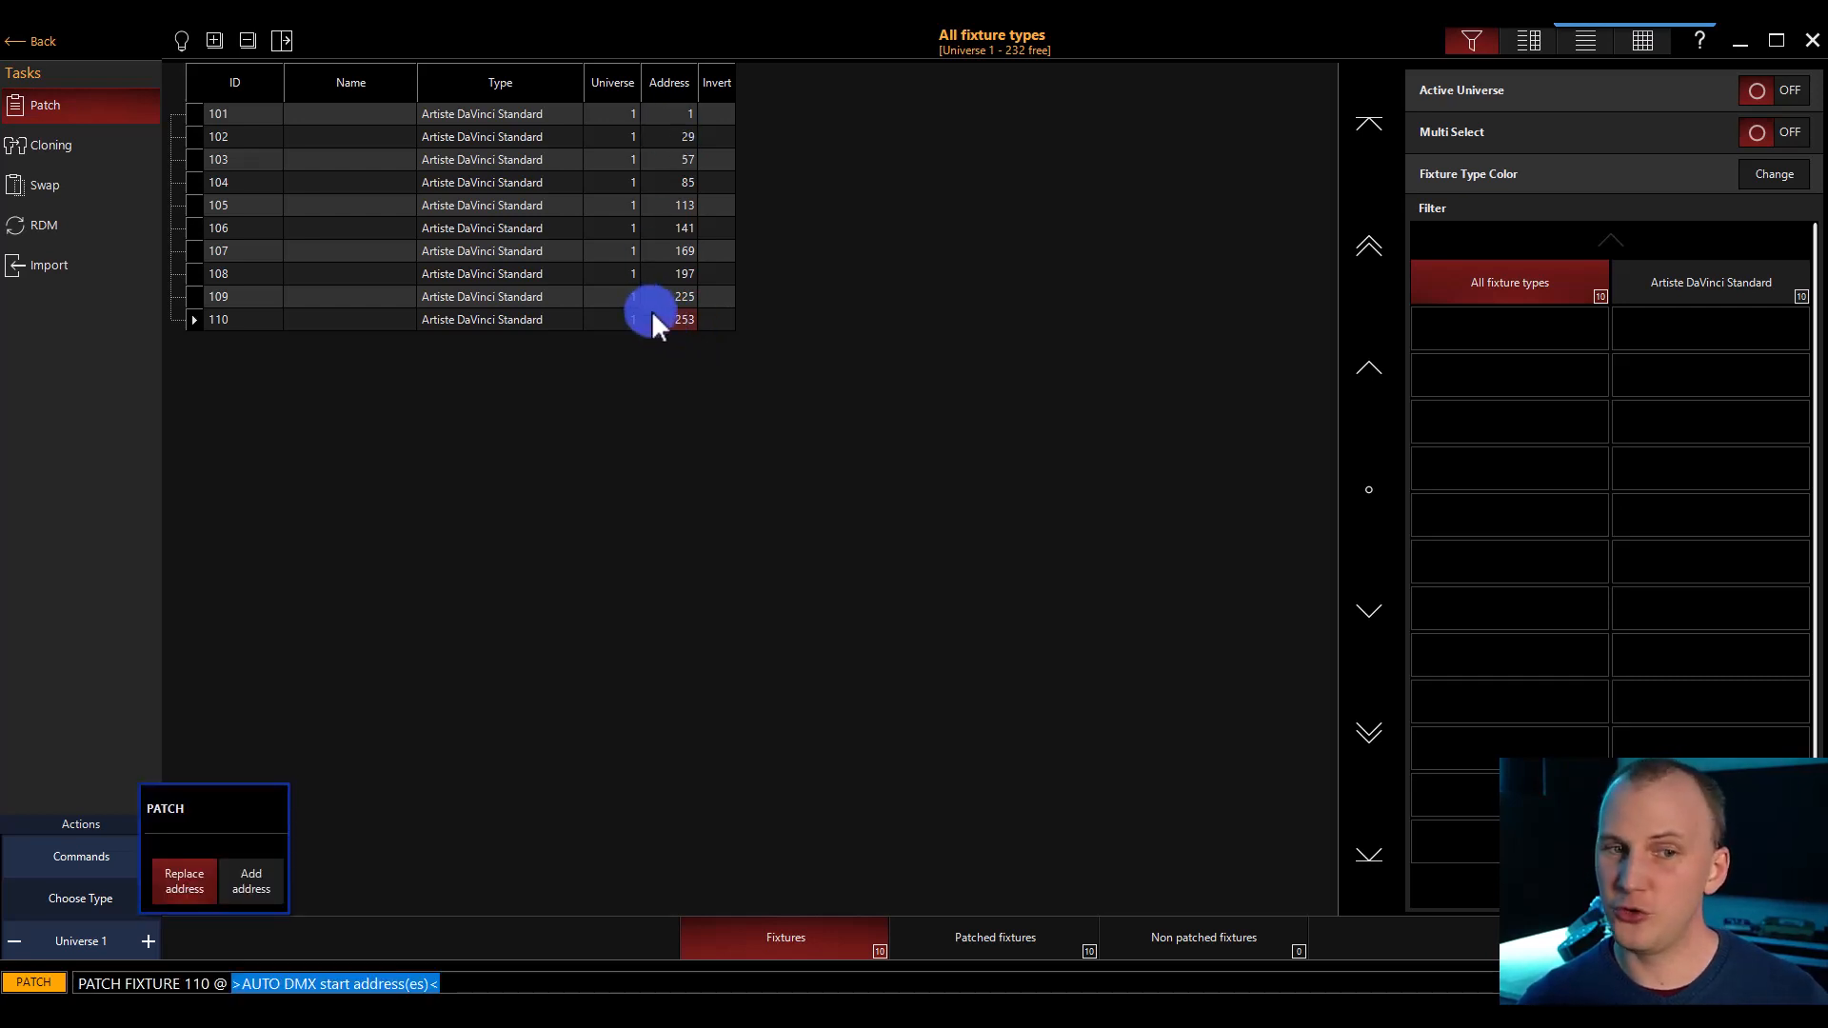
left_click_drag(660, 205, 674, 318)
left_click_drag(720, 196, 694, 368)
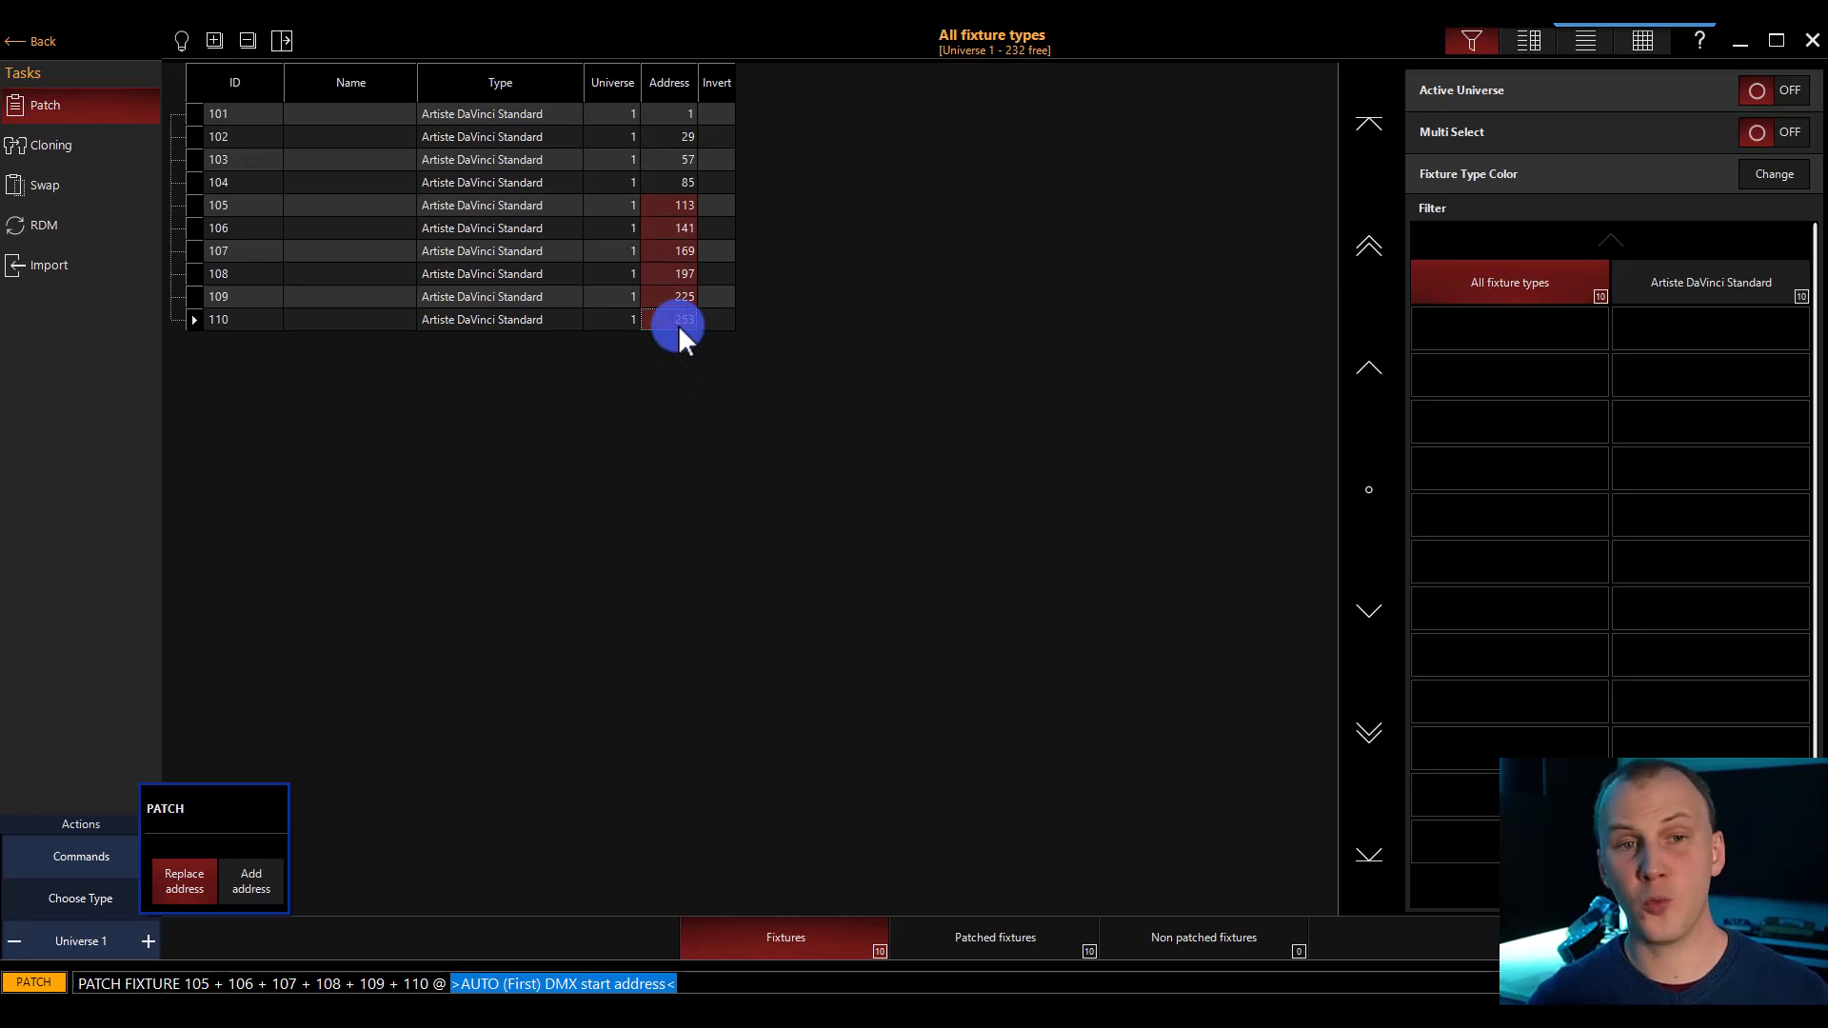
type("300")
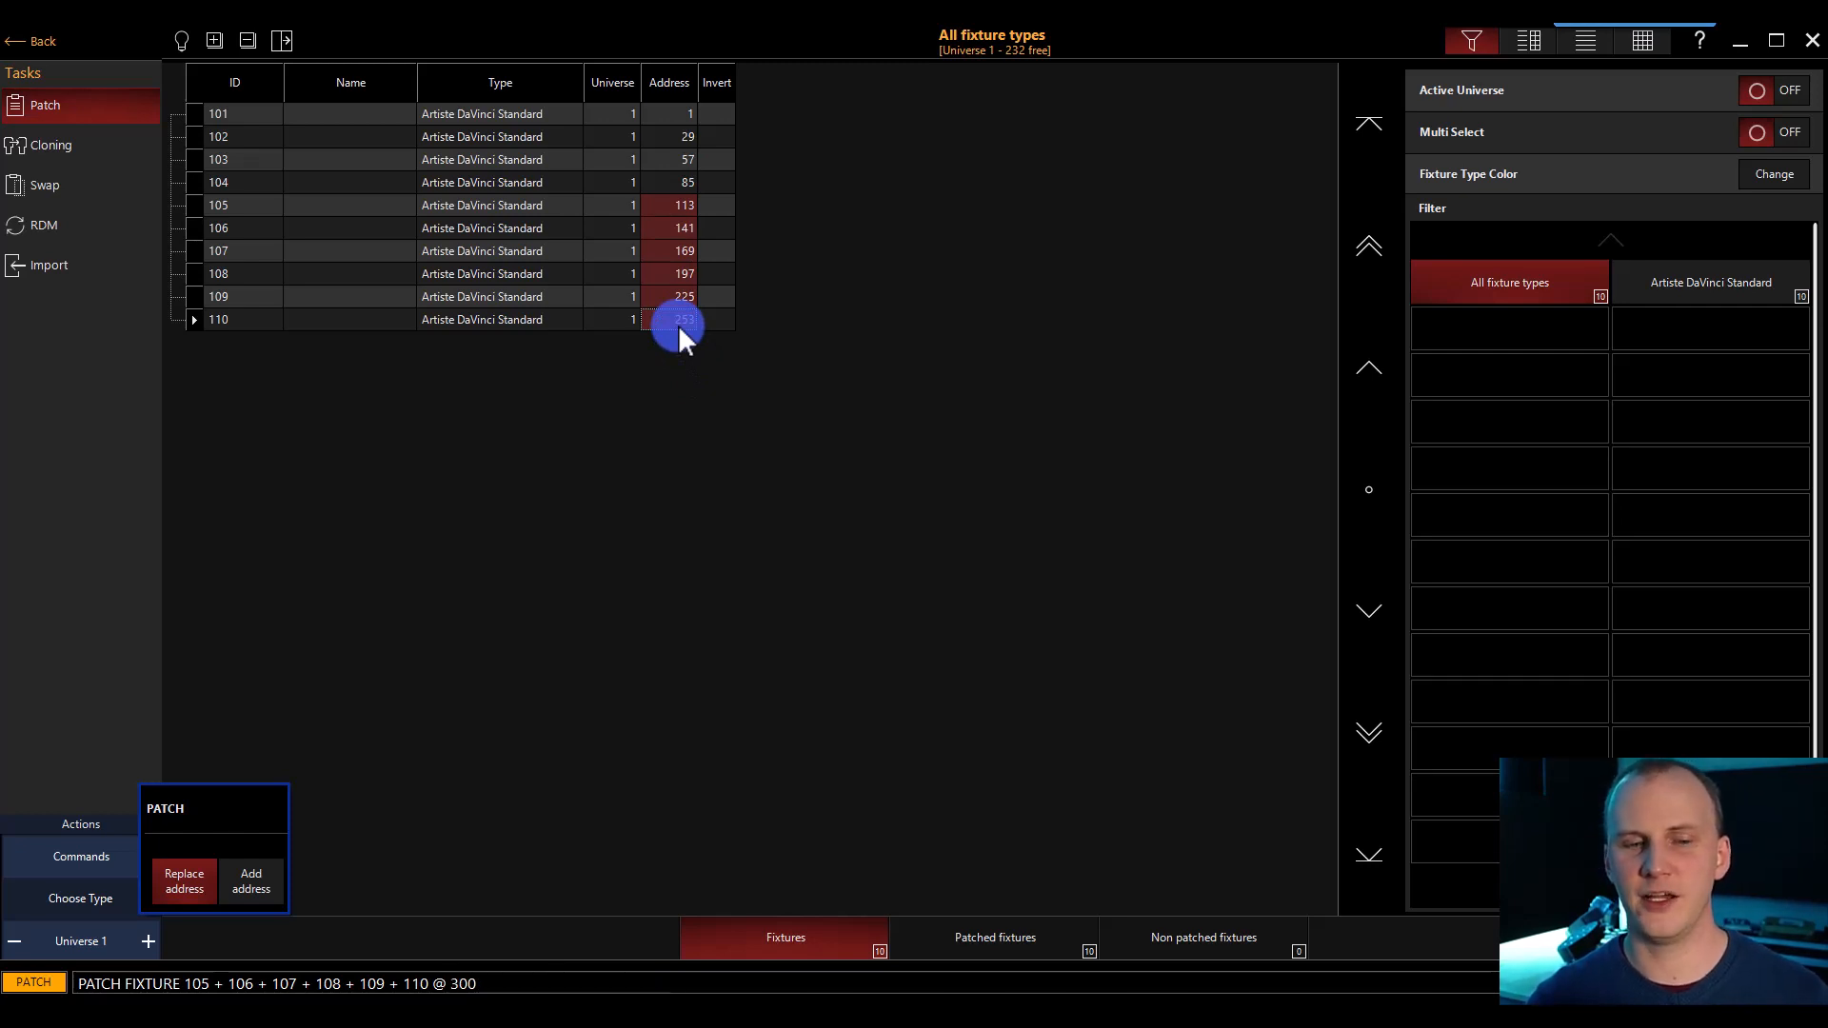
key("Return")
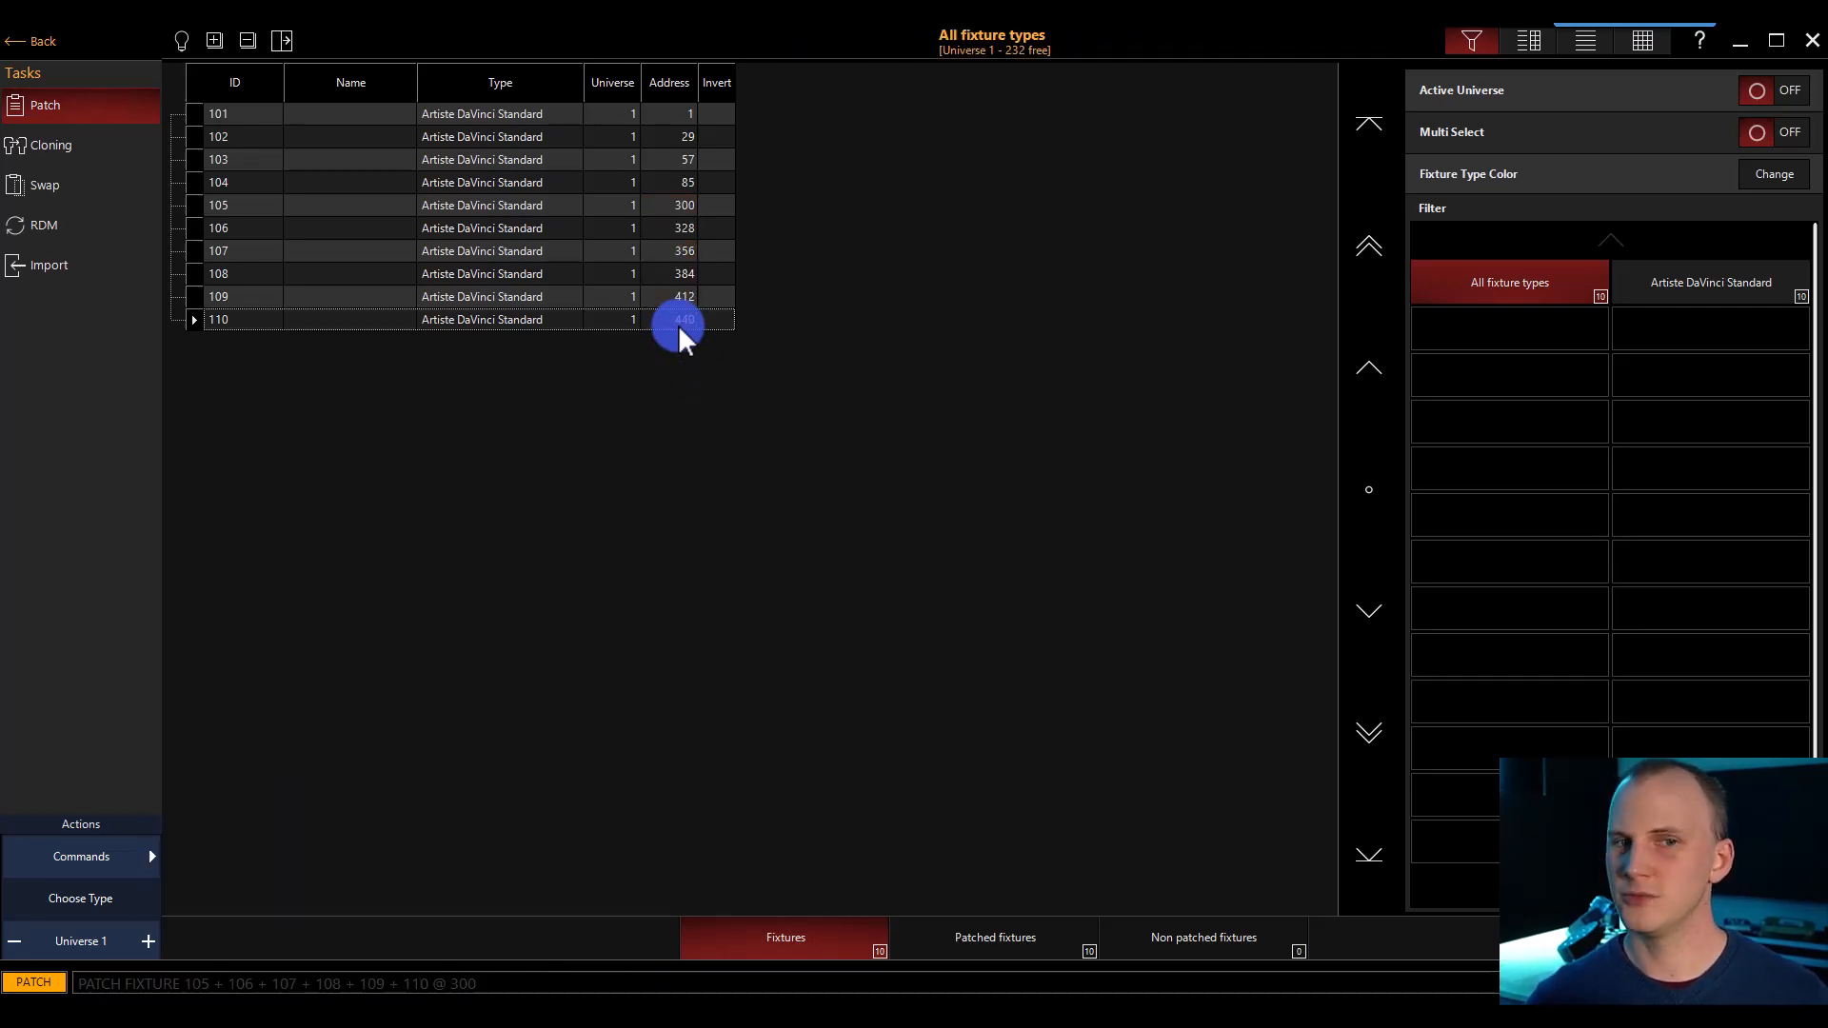
Step: Repatch fixtures 105 through 110 back to consecutive DMX addresses starting at 113
left_click_drag(682, 196, 687, 310)
type("113")
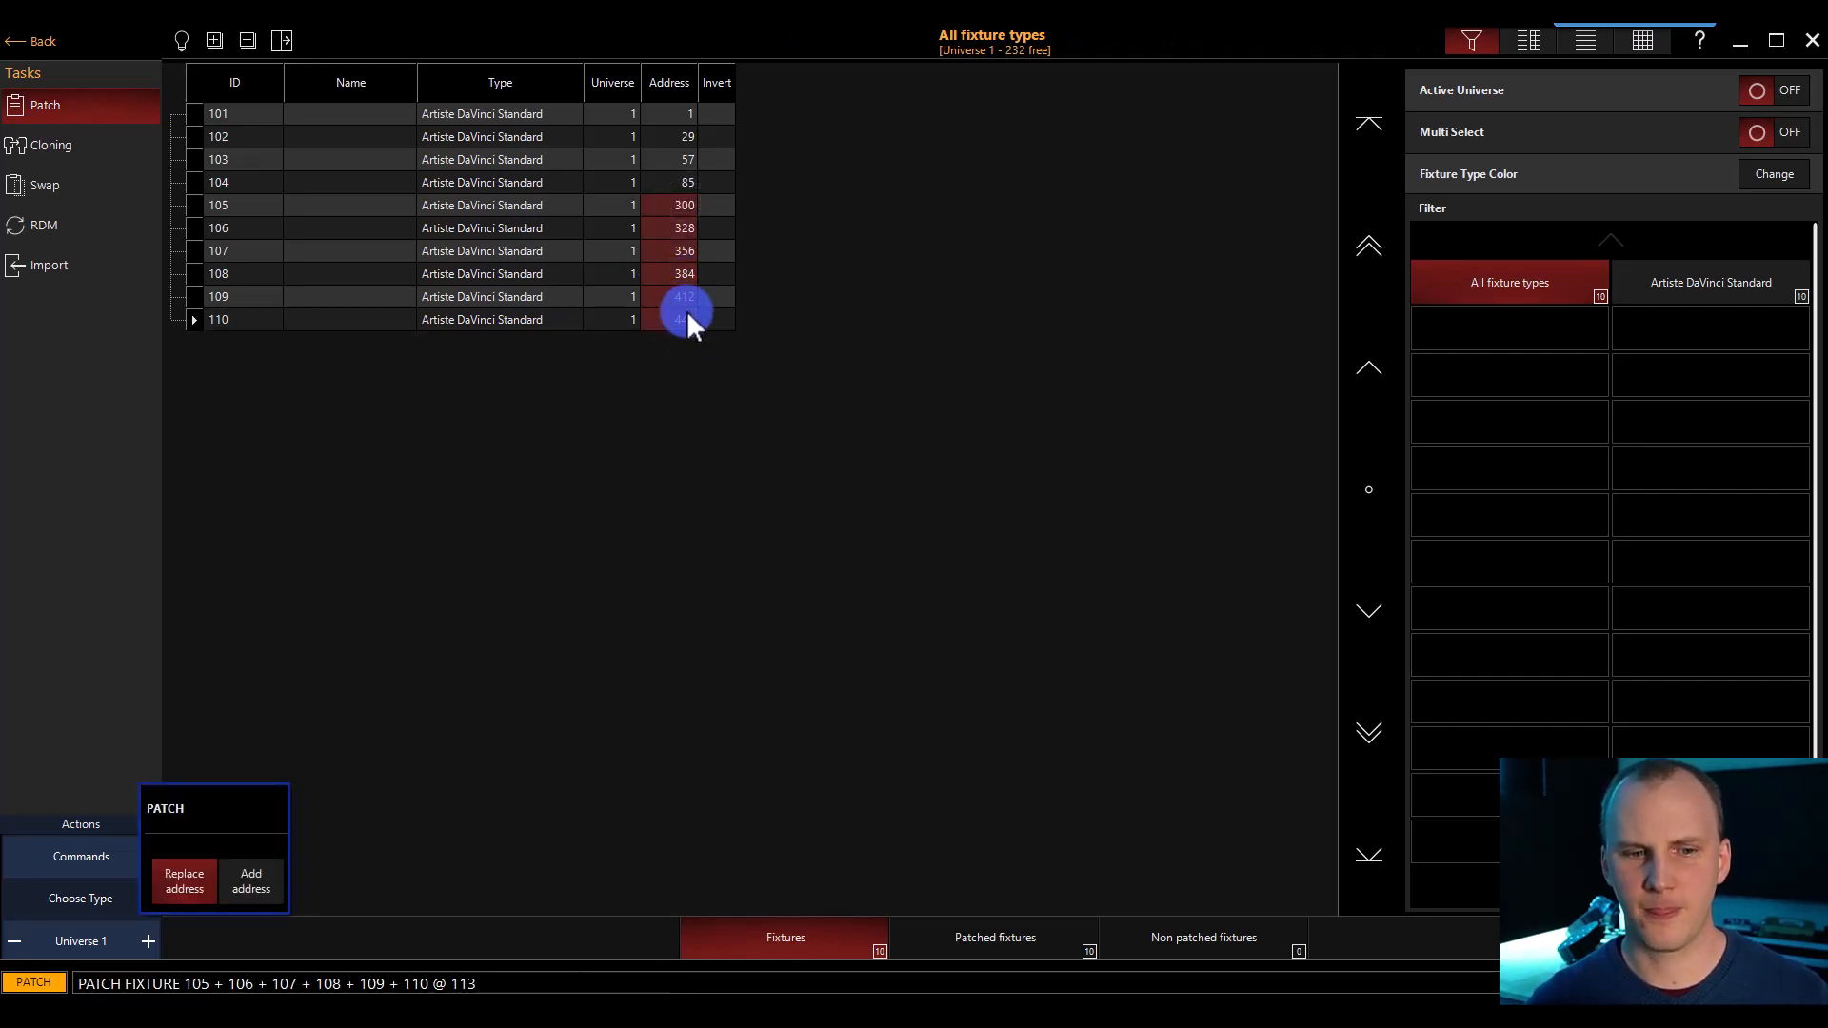
key("Return")
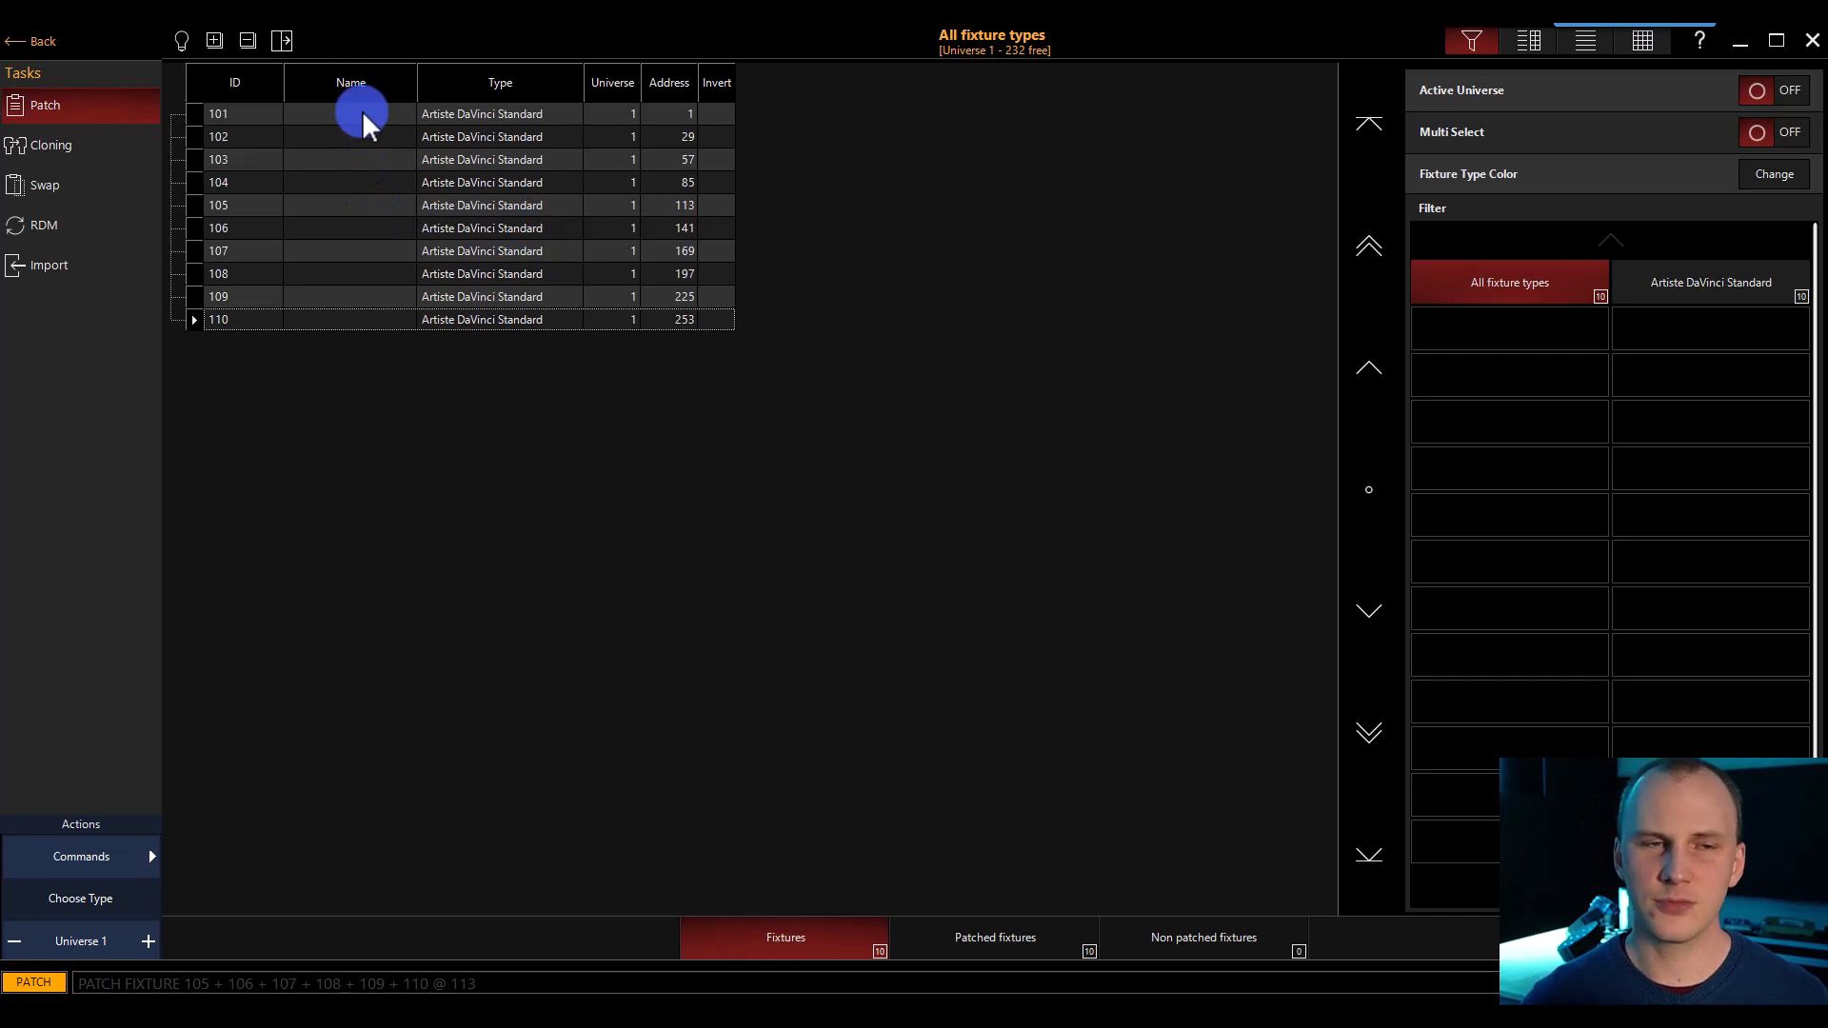
Step: Rename all ten fixtures, 101 through 110, as Main Spot
left_click_drag(362, 110, 344, 316)
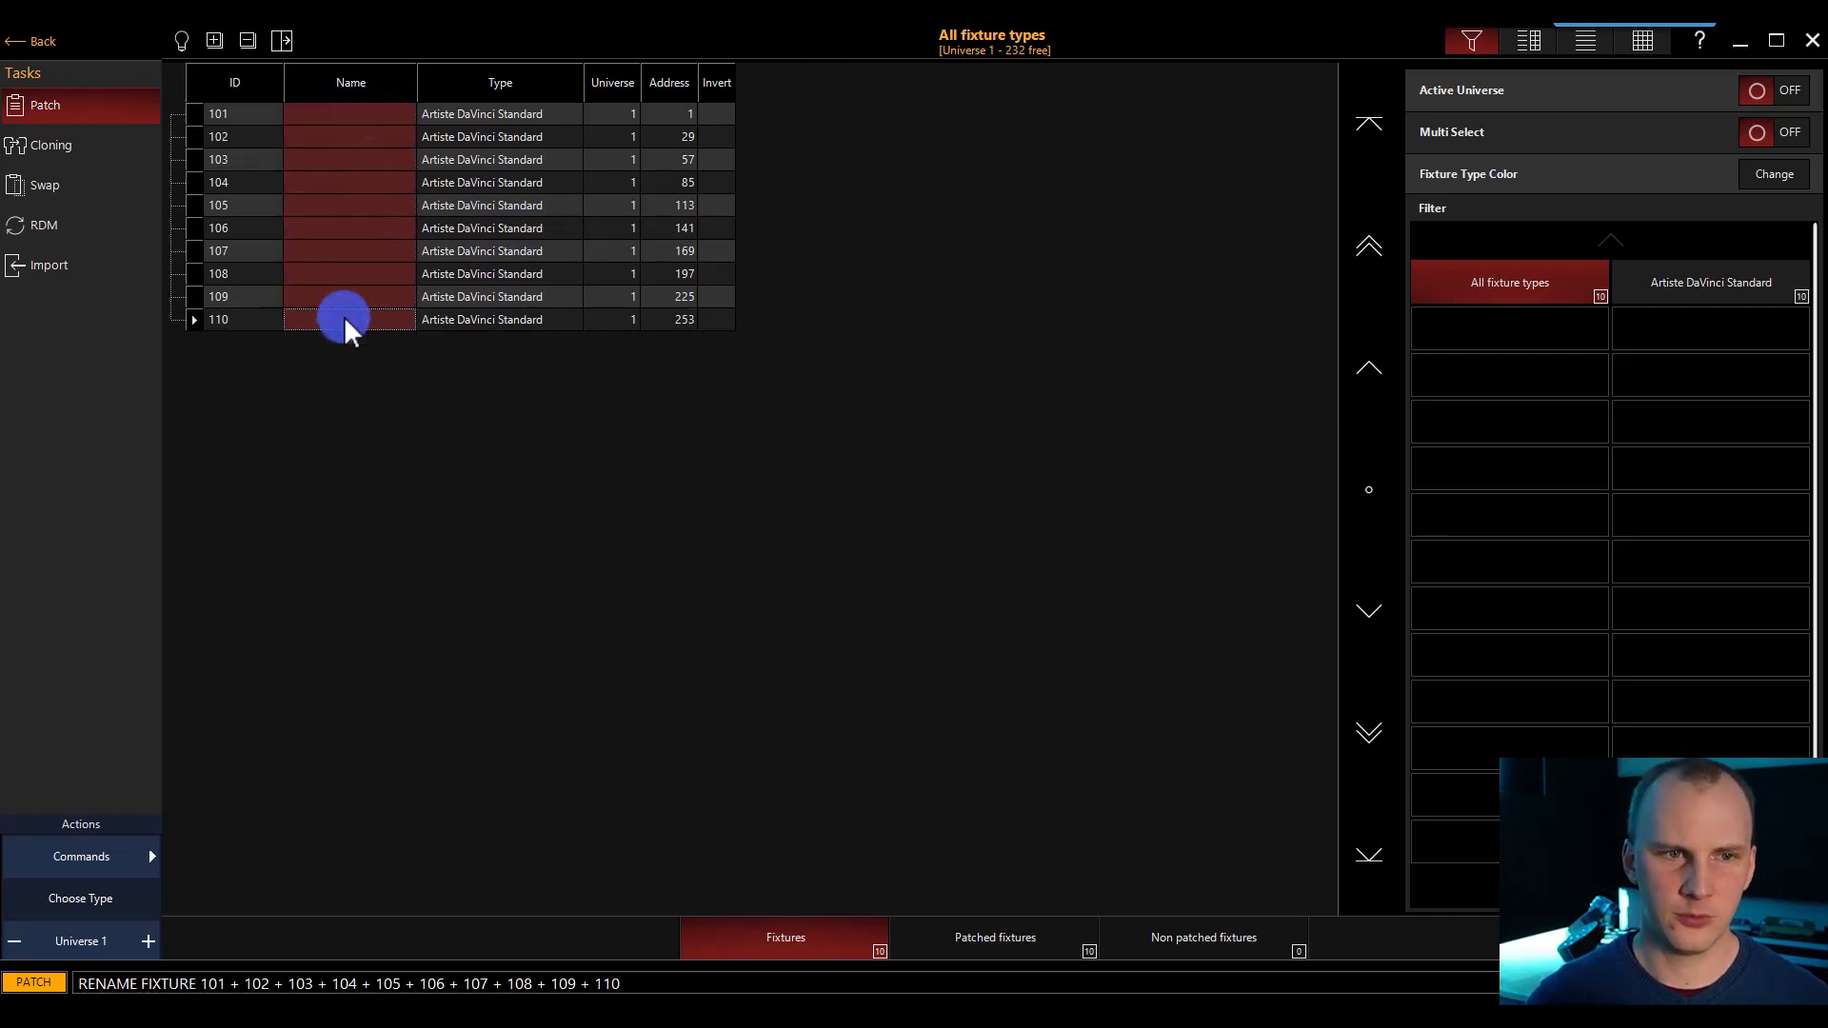
type("Main Spot")
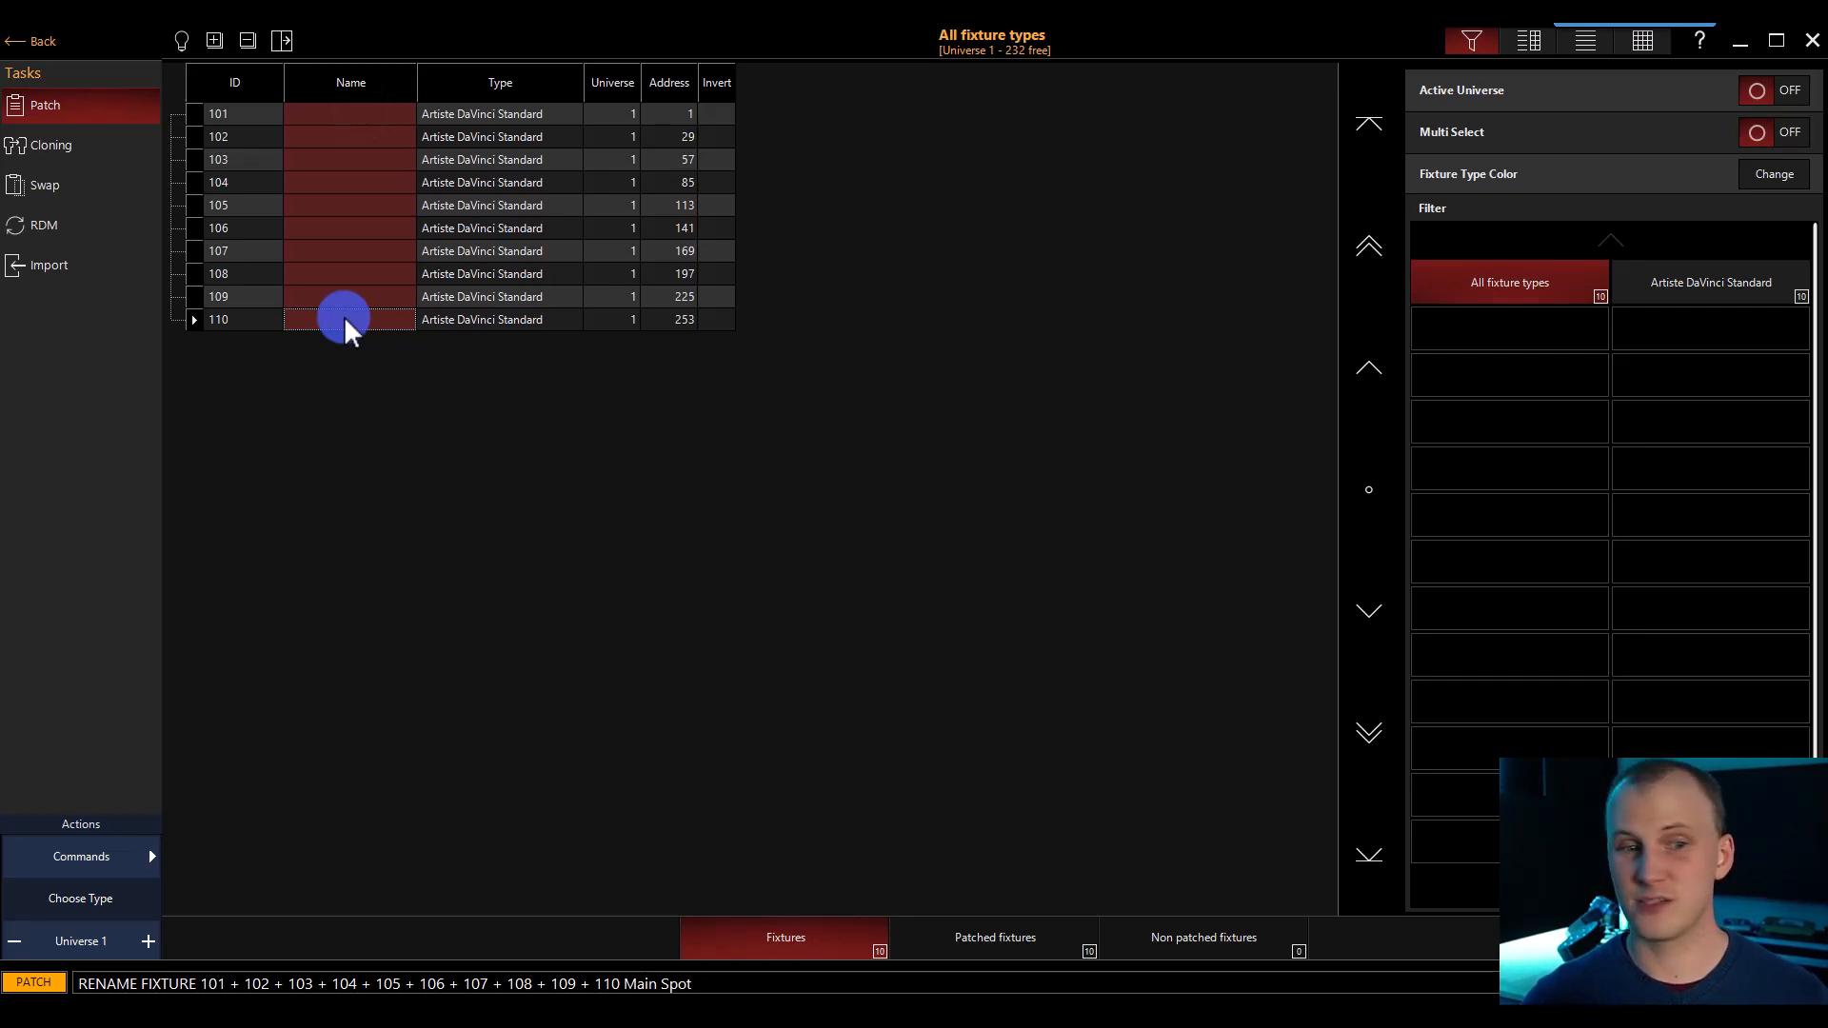
key("Return")
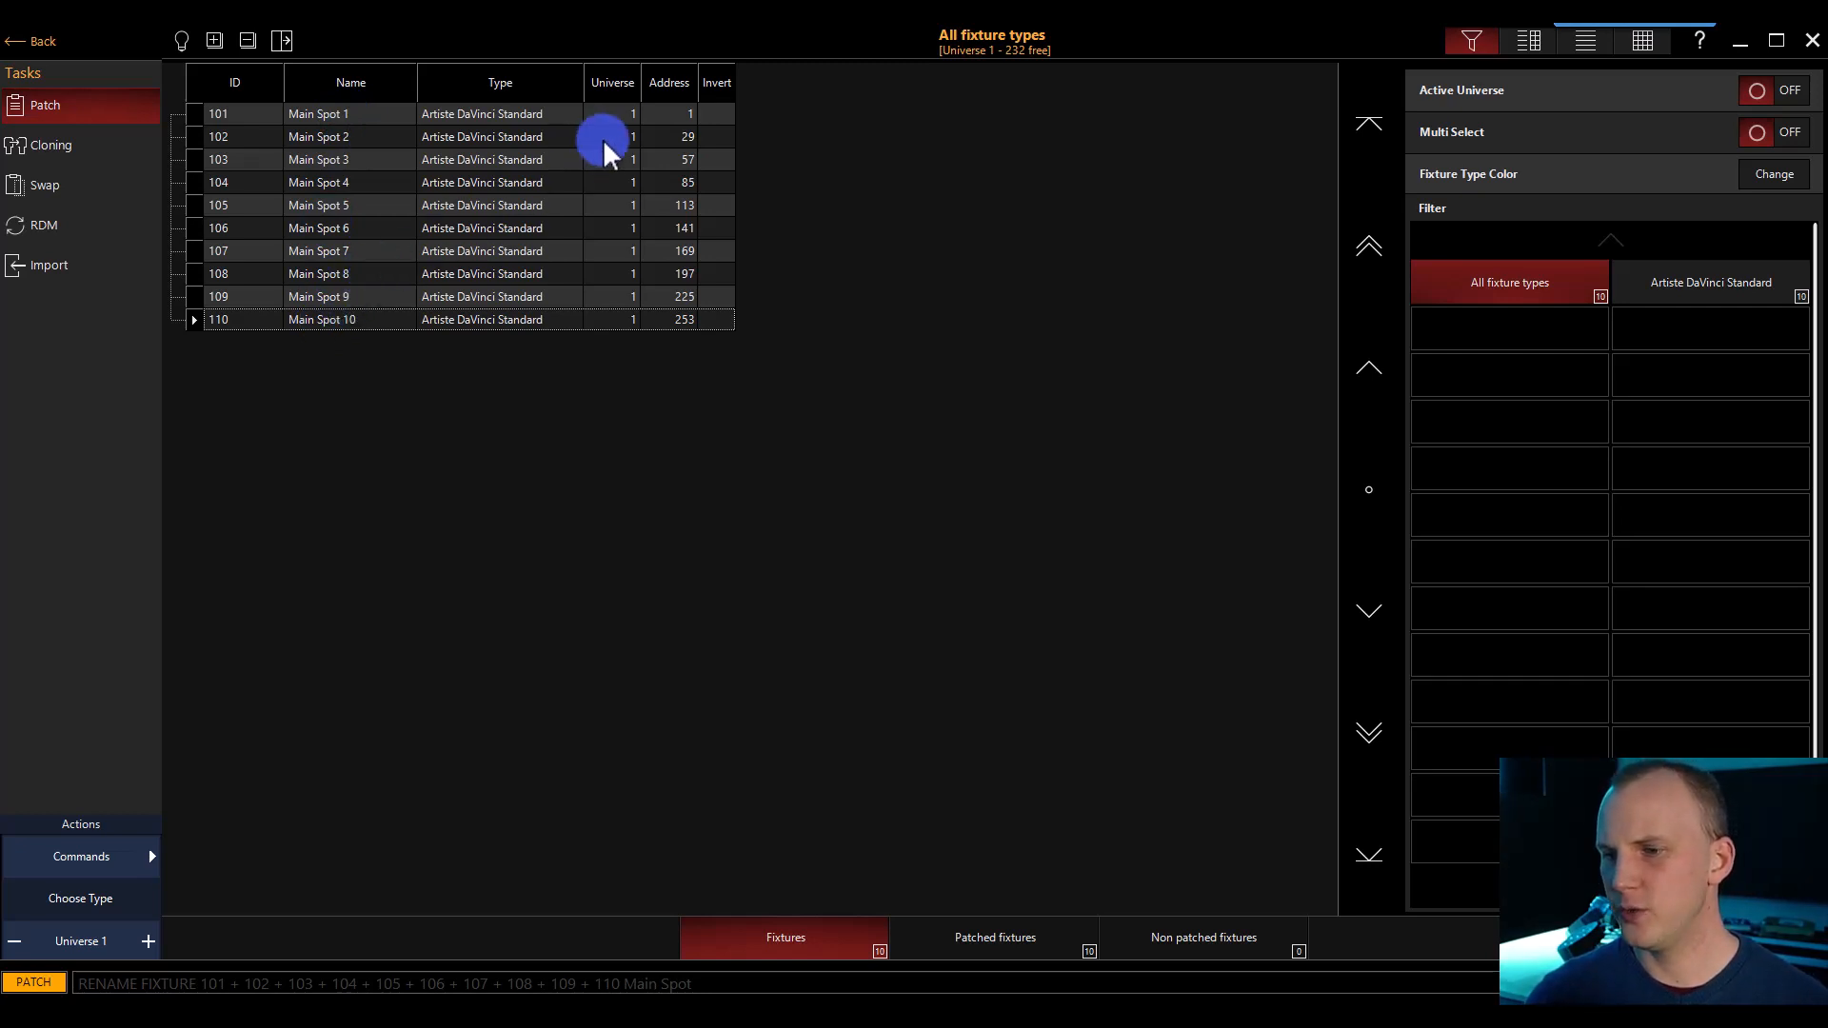
Step: View the pan and tilt invert and swap options of fixture 101, then close them without choosing any
left_click(712, 116)
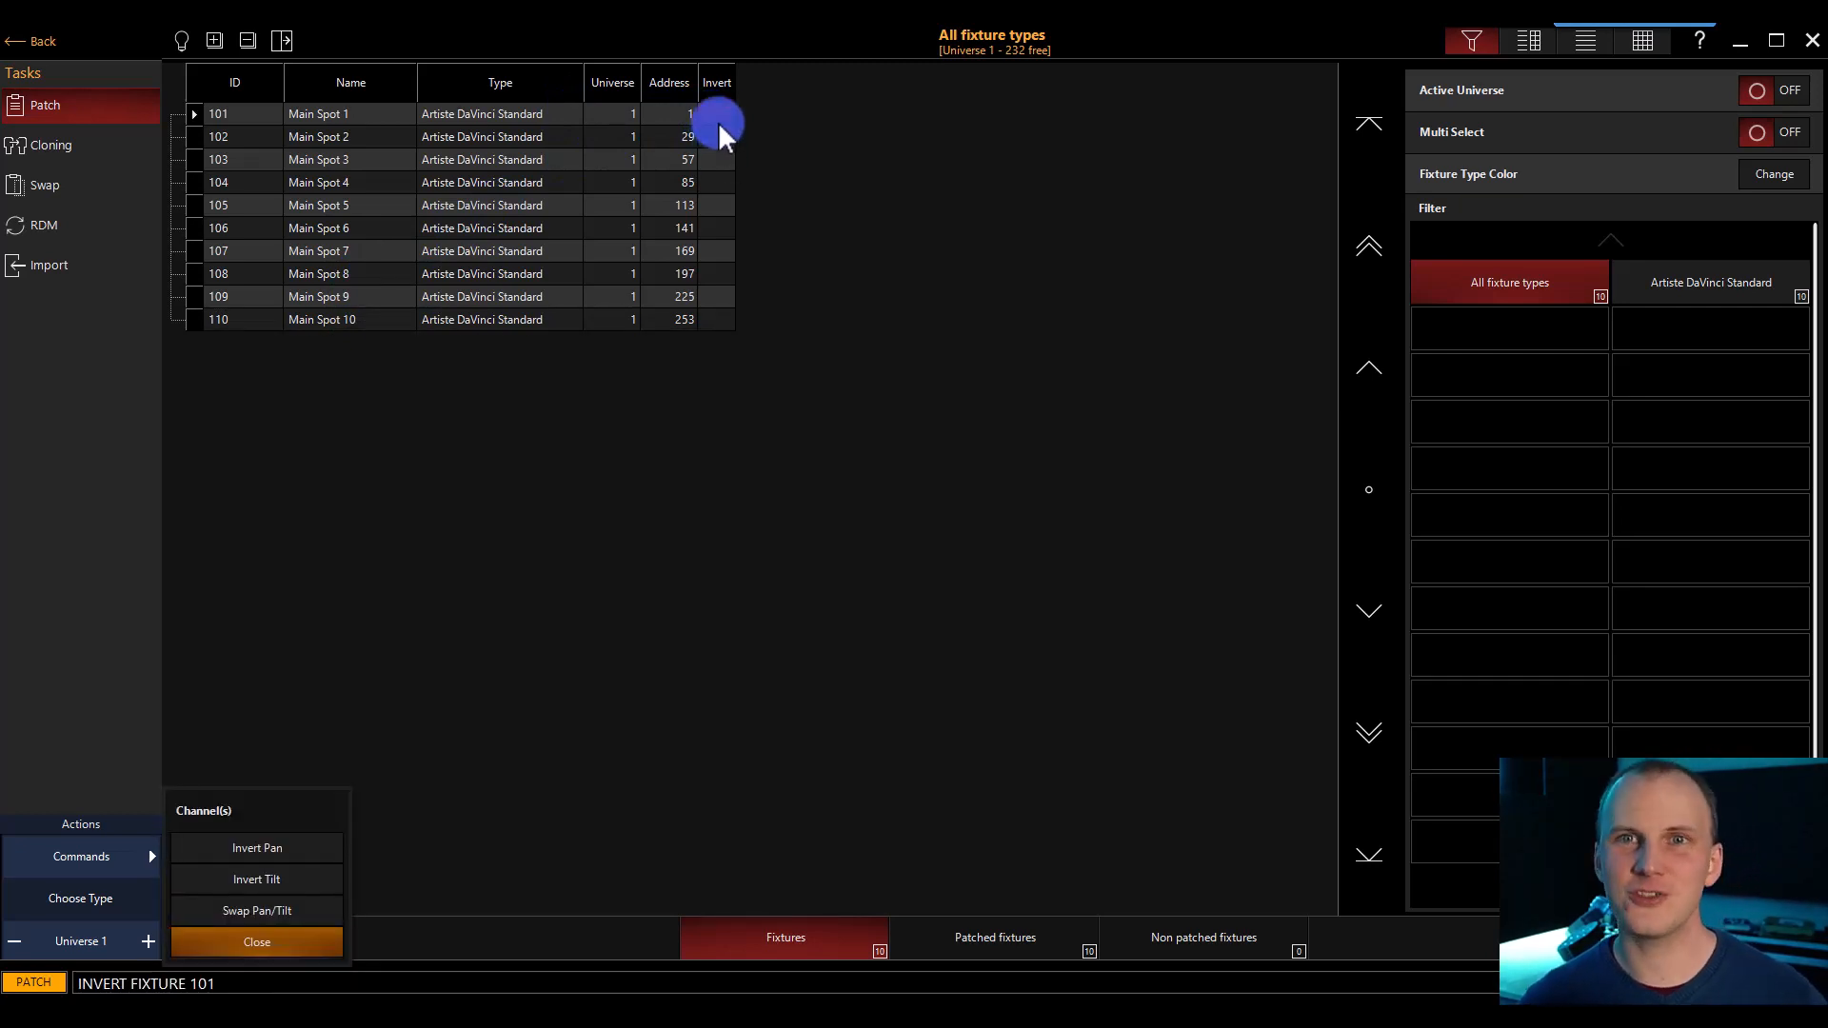
left_click_drag(282, 803, 900, 145)
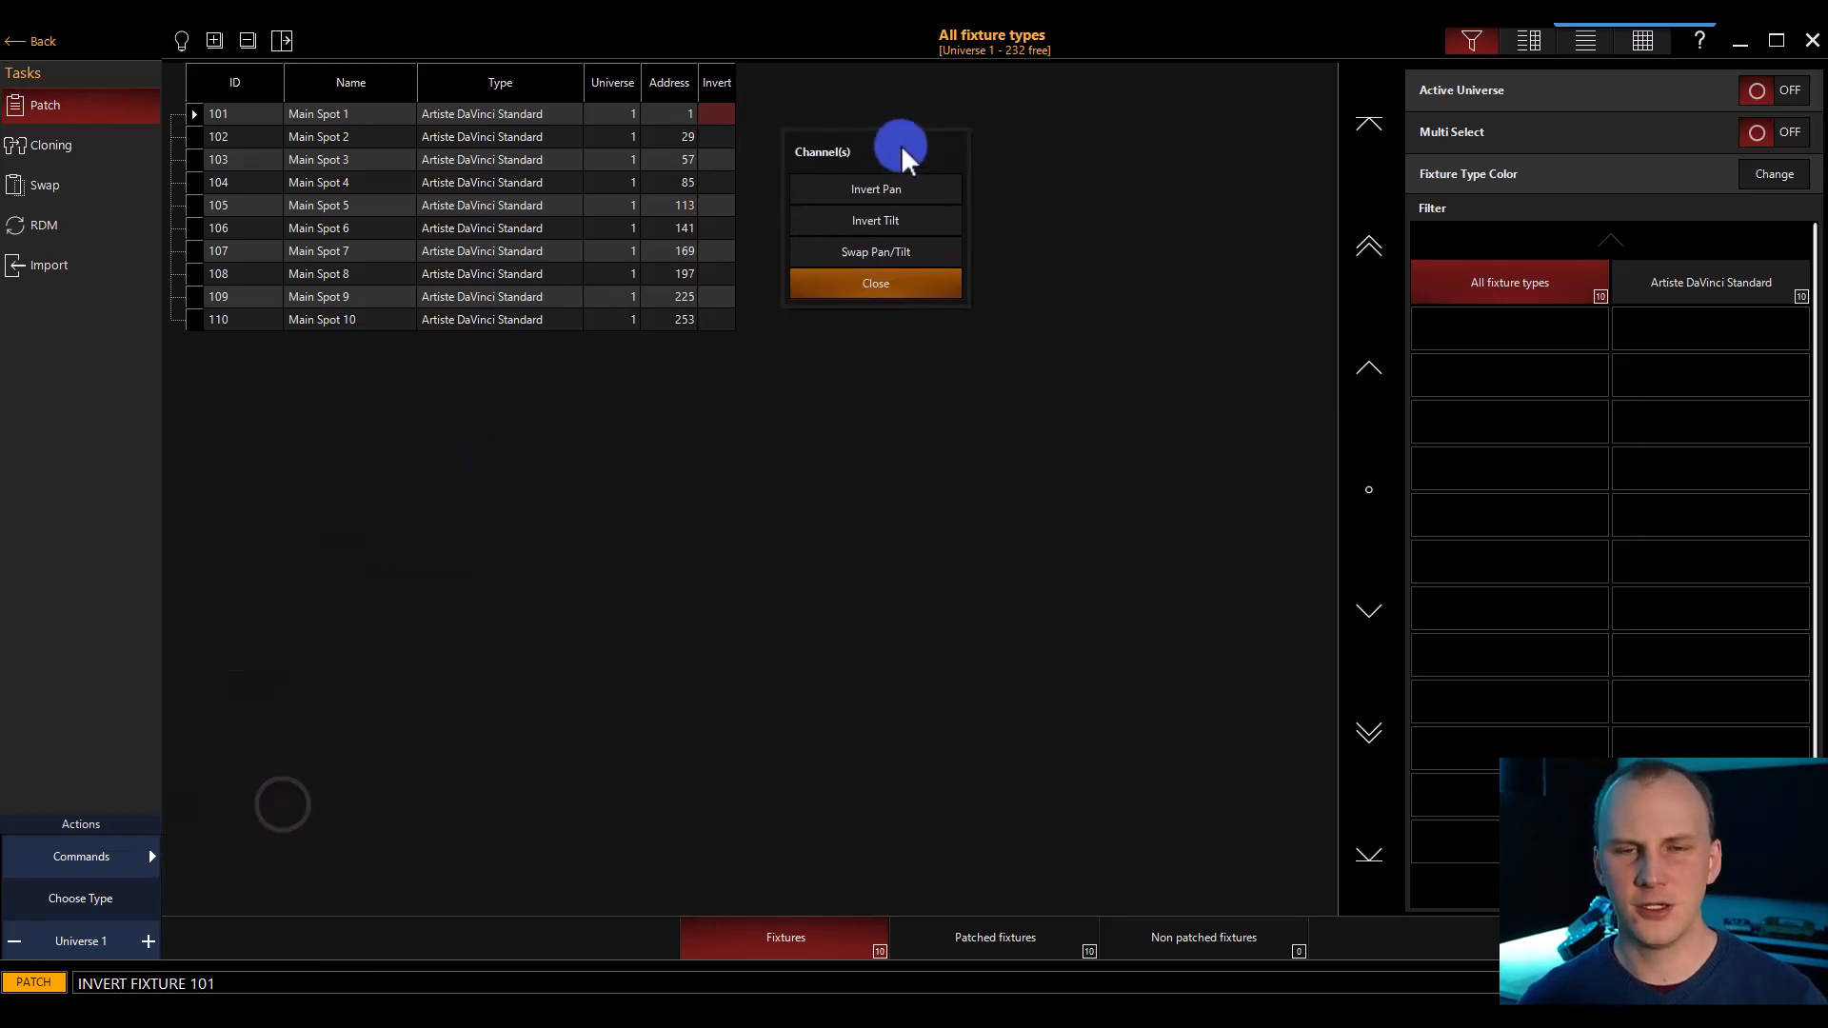
left_click(882, 297)
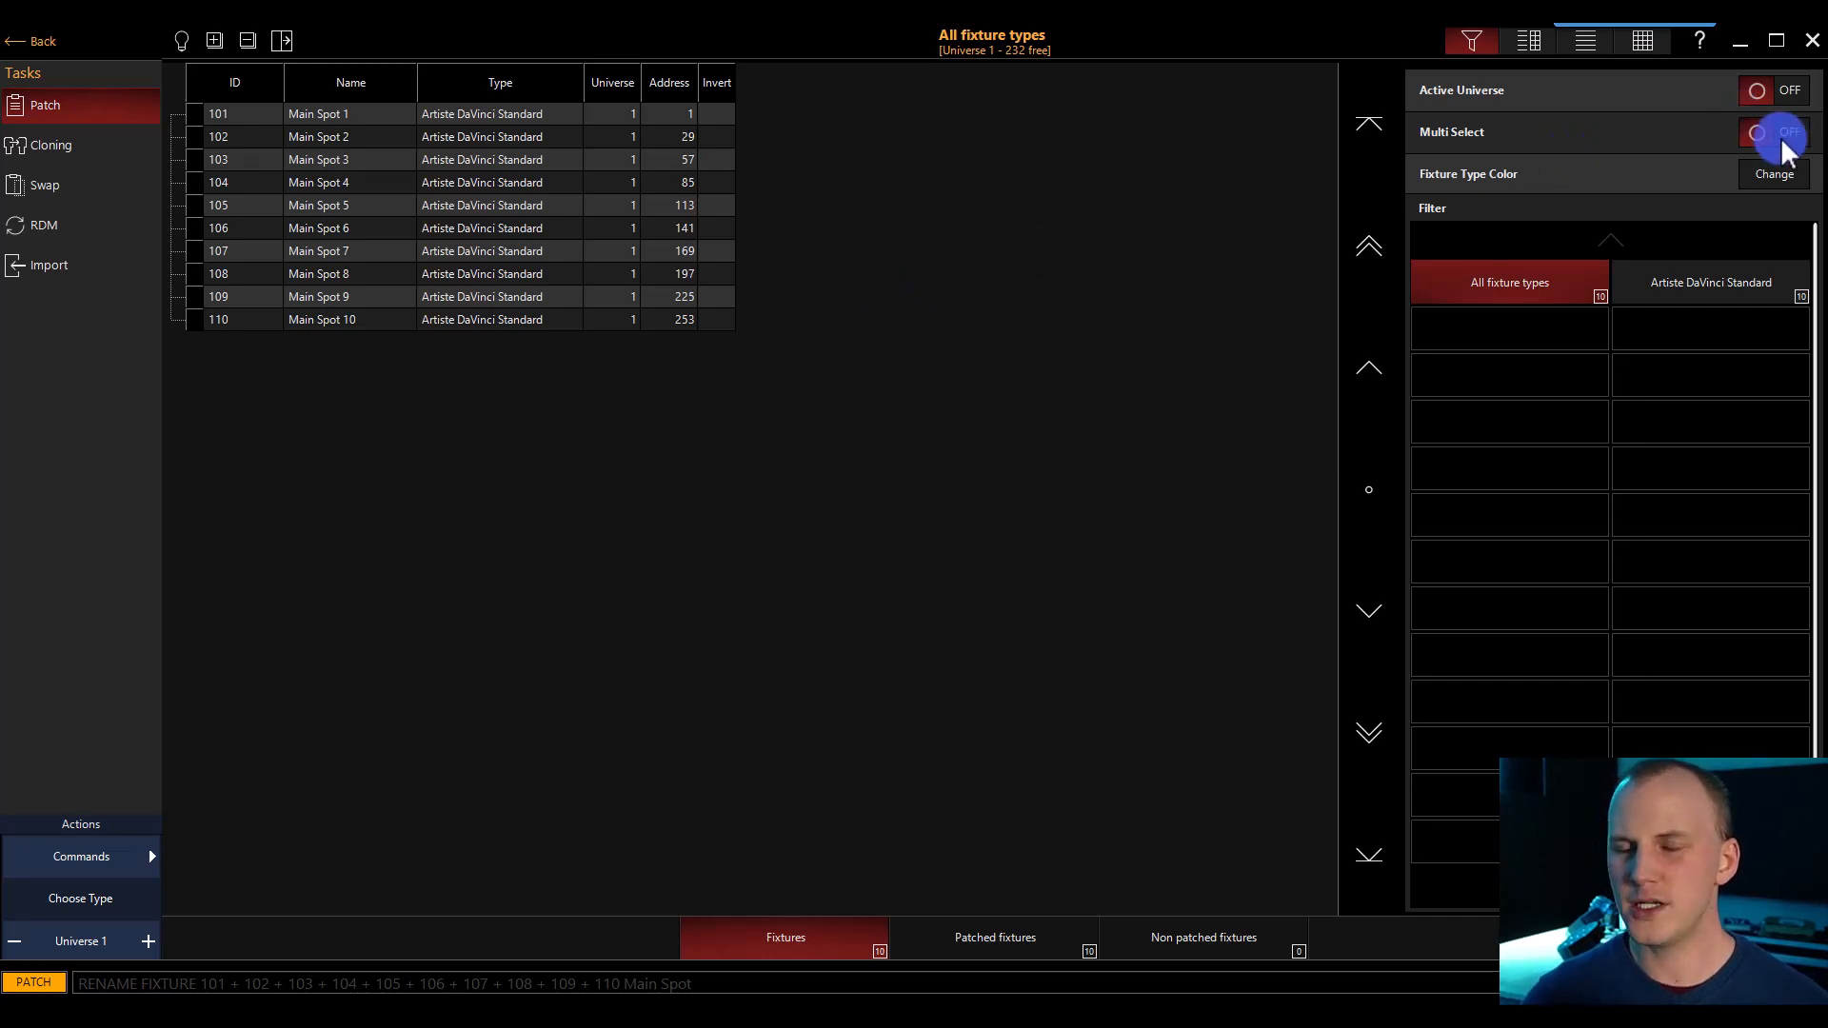
Step: Compare the fixture list filtered to Artiste DaVinci Standard with the list of all fixture types
left_click(1684, 282)
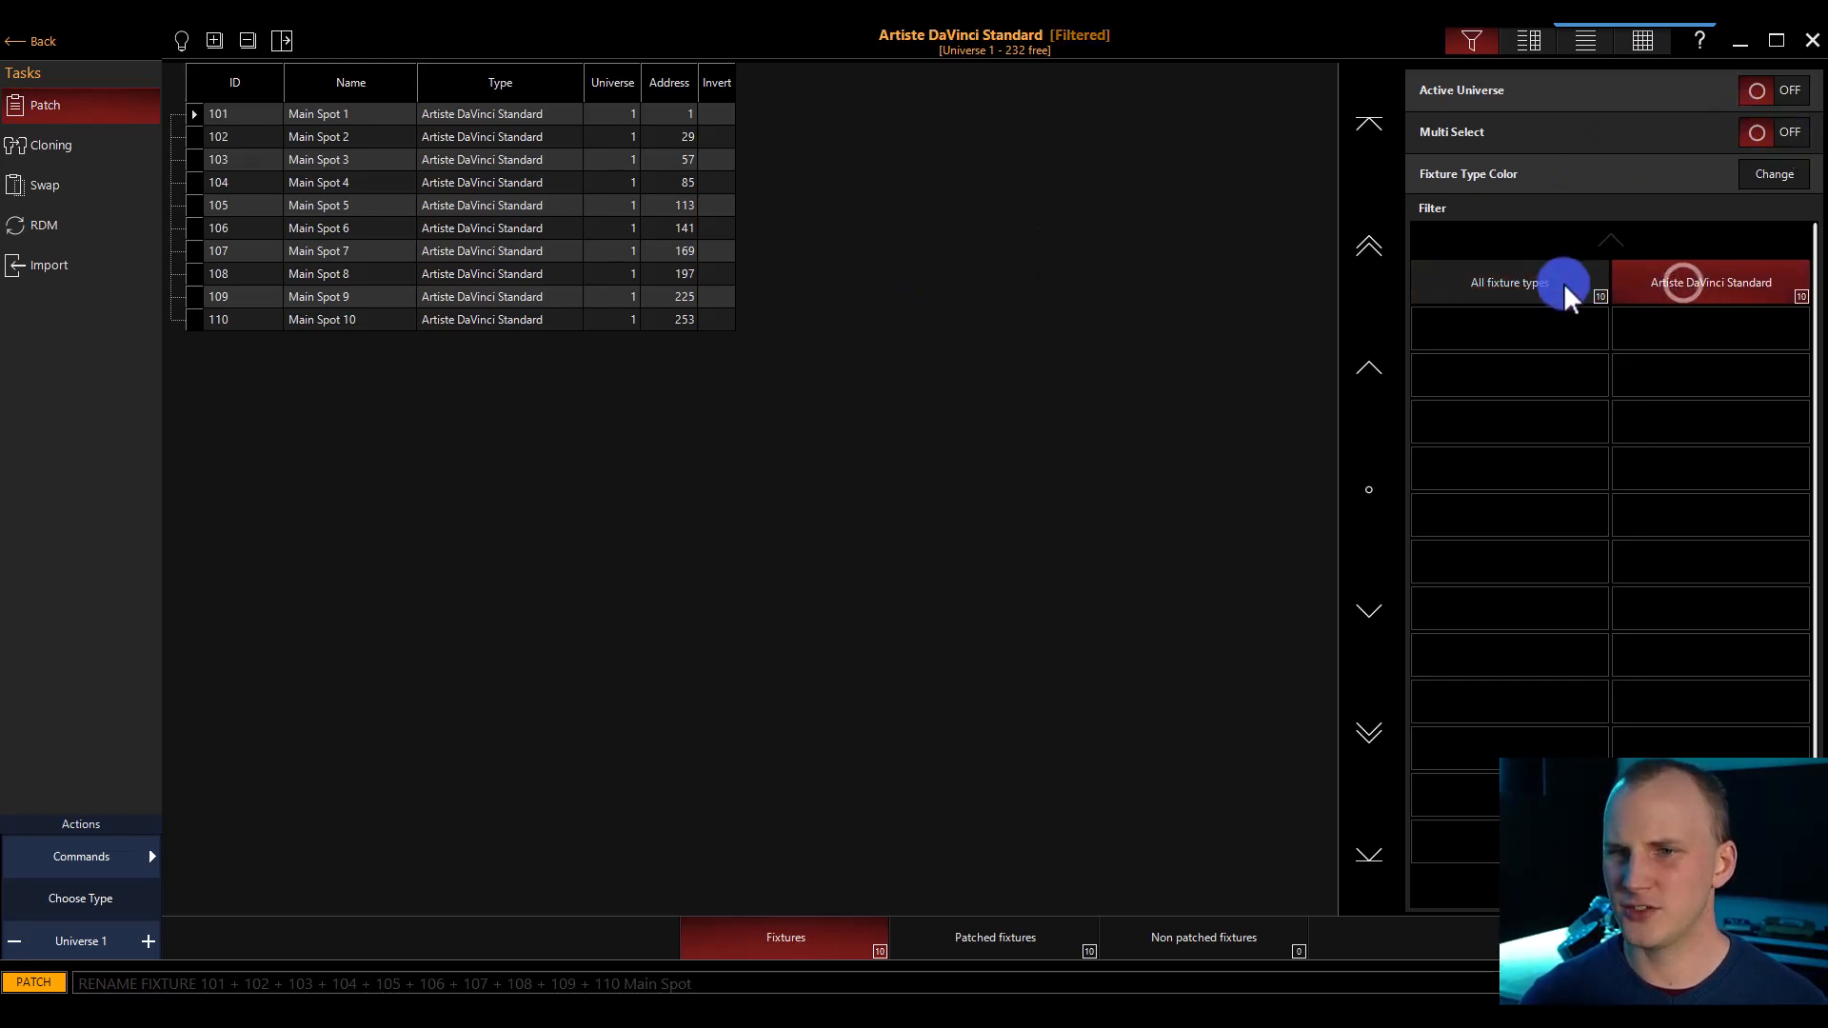
left_click(1552, 282)
left_click(1680, 282)
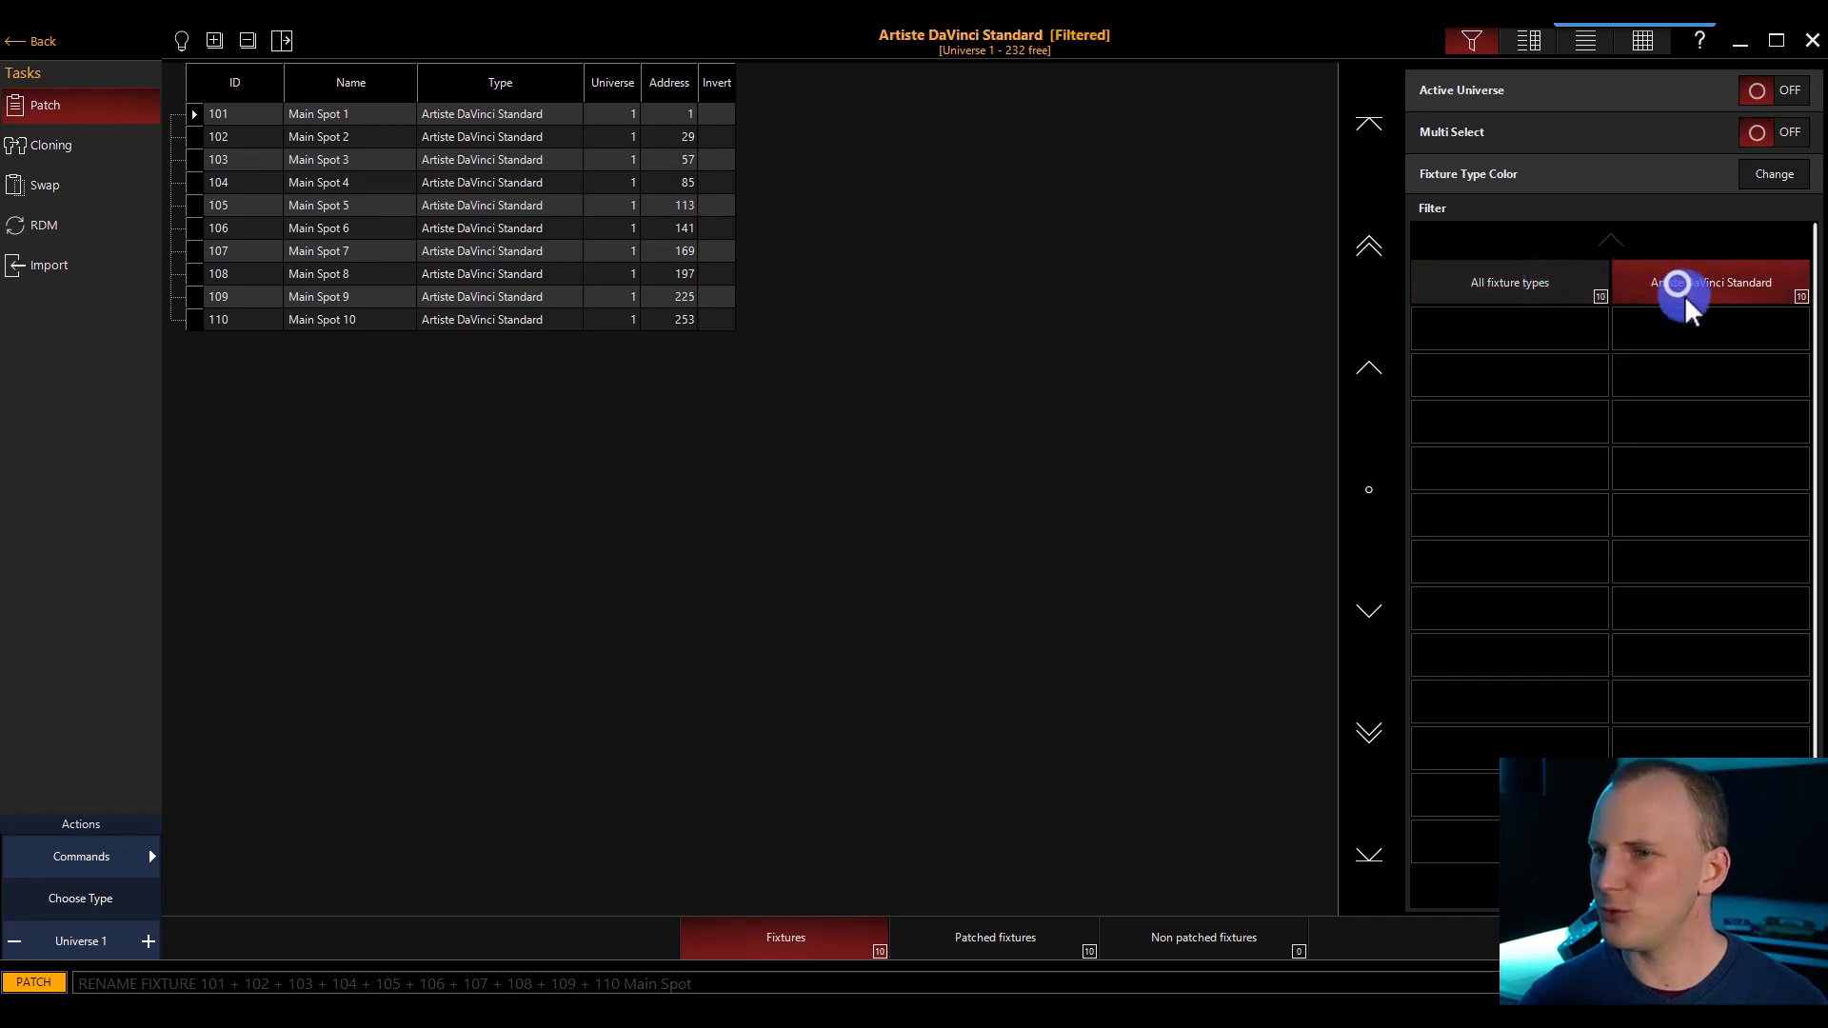
left_click(1571, 288)
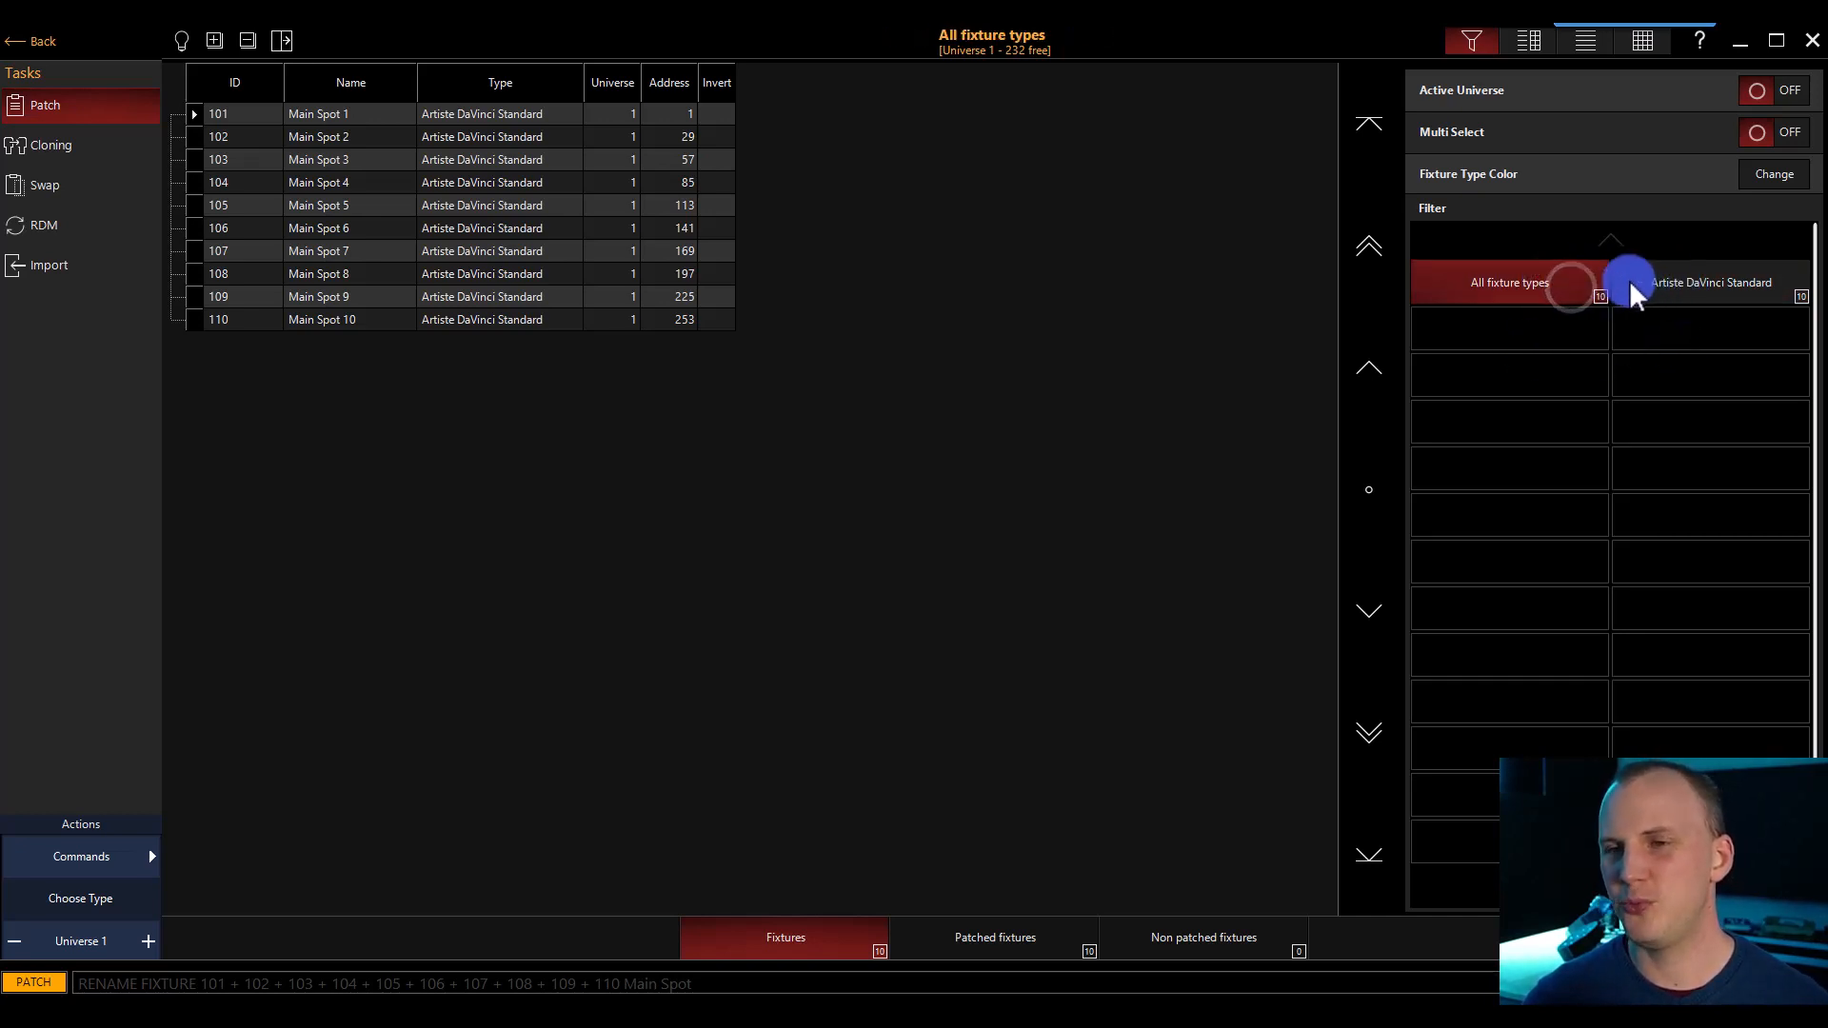
Step: Filter the list to Artiste DaVinci Standard and set that fixture type's color to blue
left_click(1689, 295)
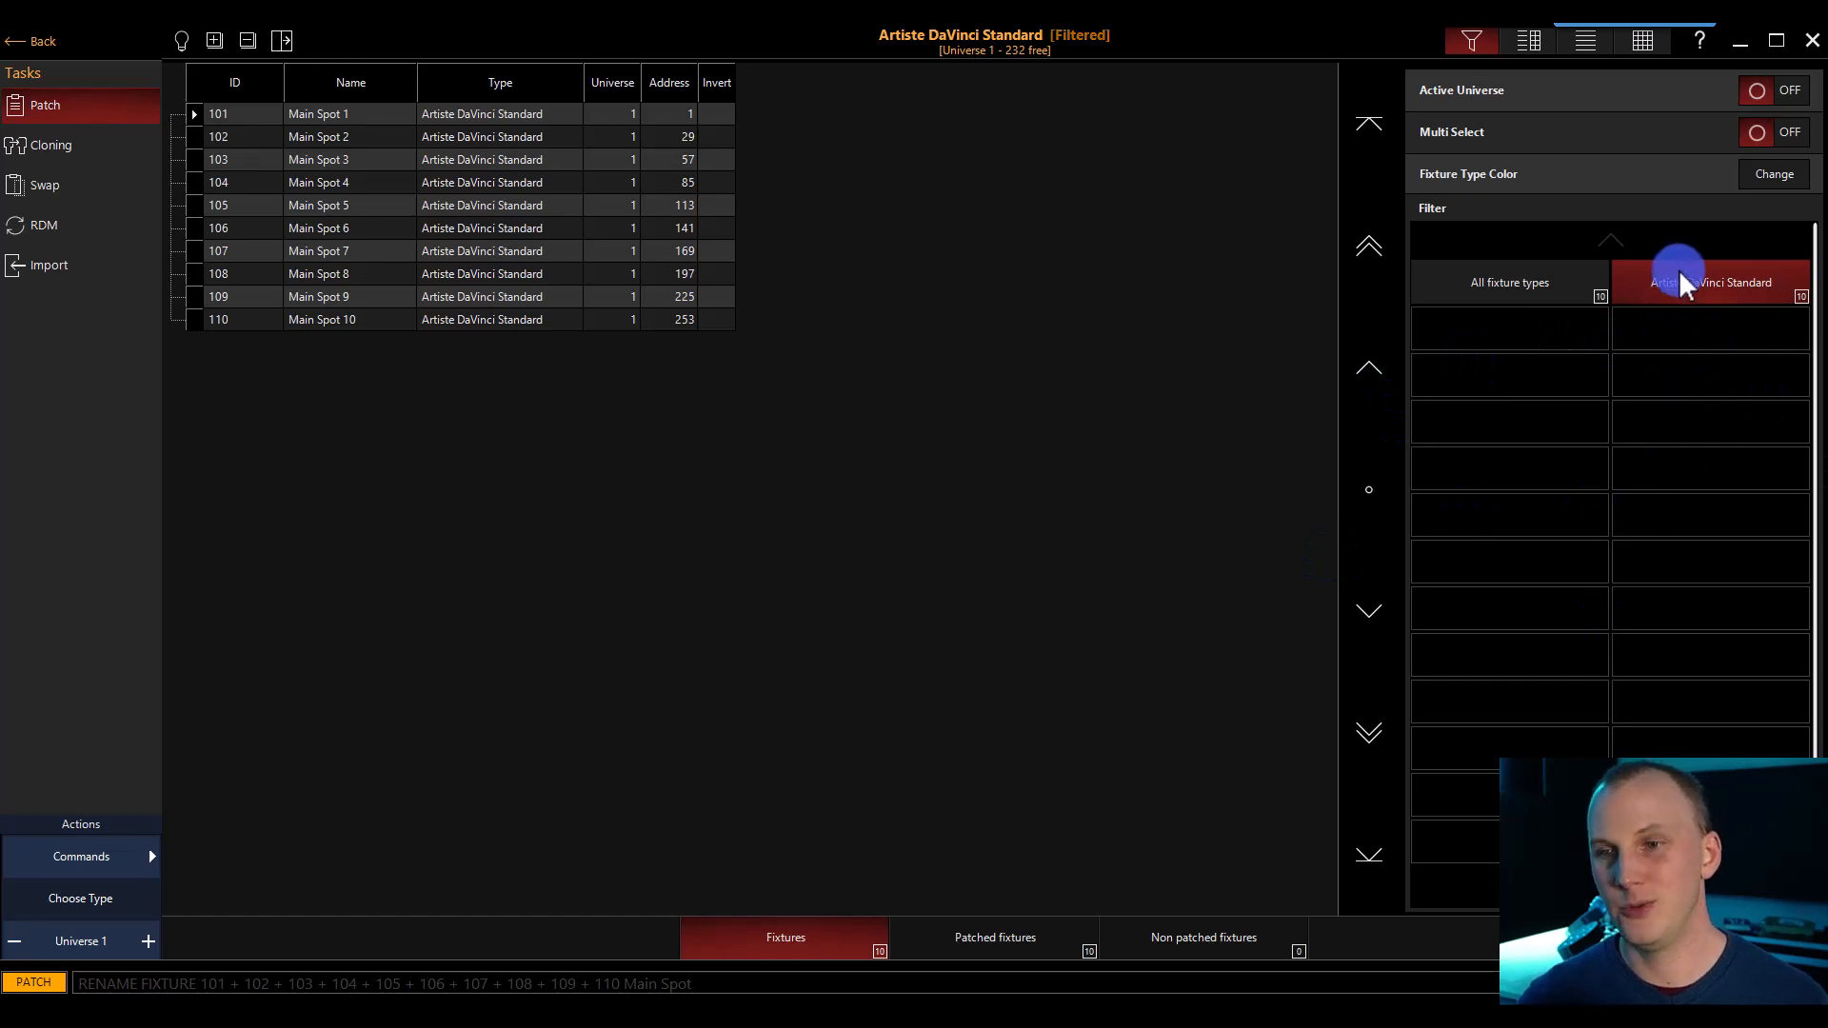
left_click(1752, 173)
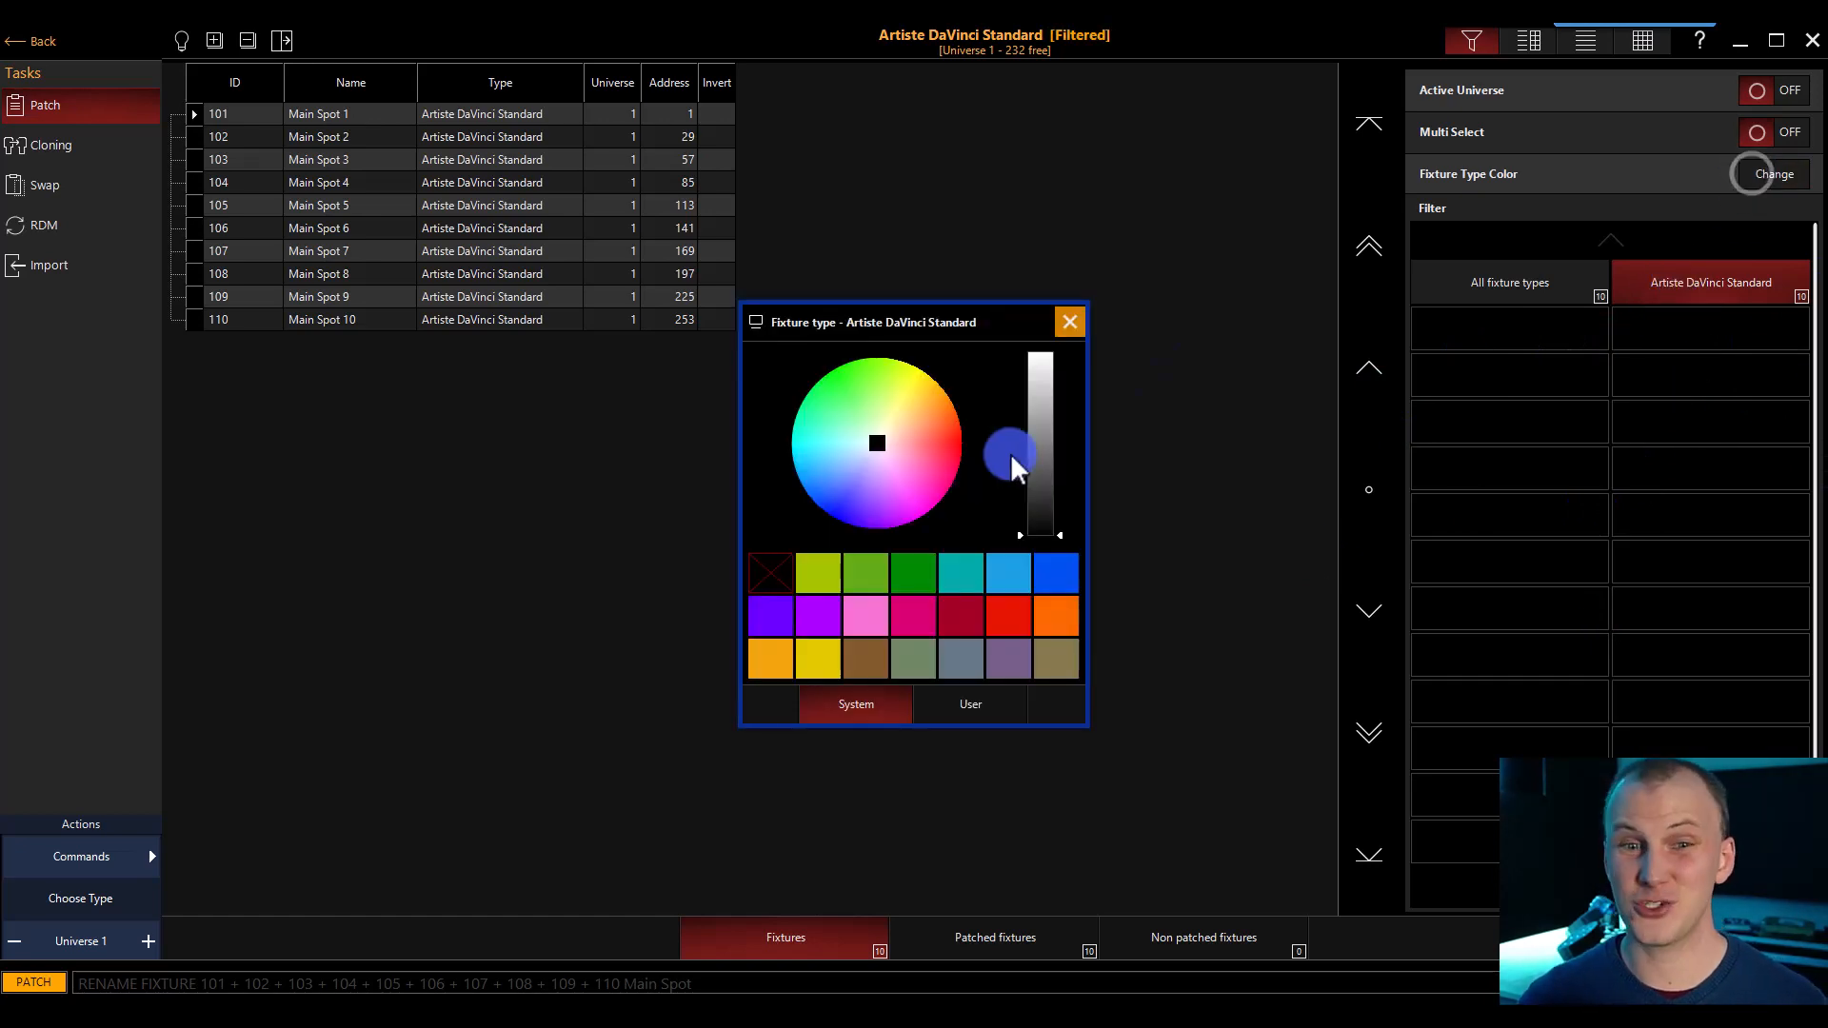
mouse_move(901, 442)
left_mouse_down()
mouse_move(865, 444)
mouse_move(822, 518)
left_mouse_up()
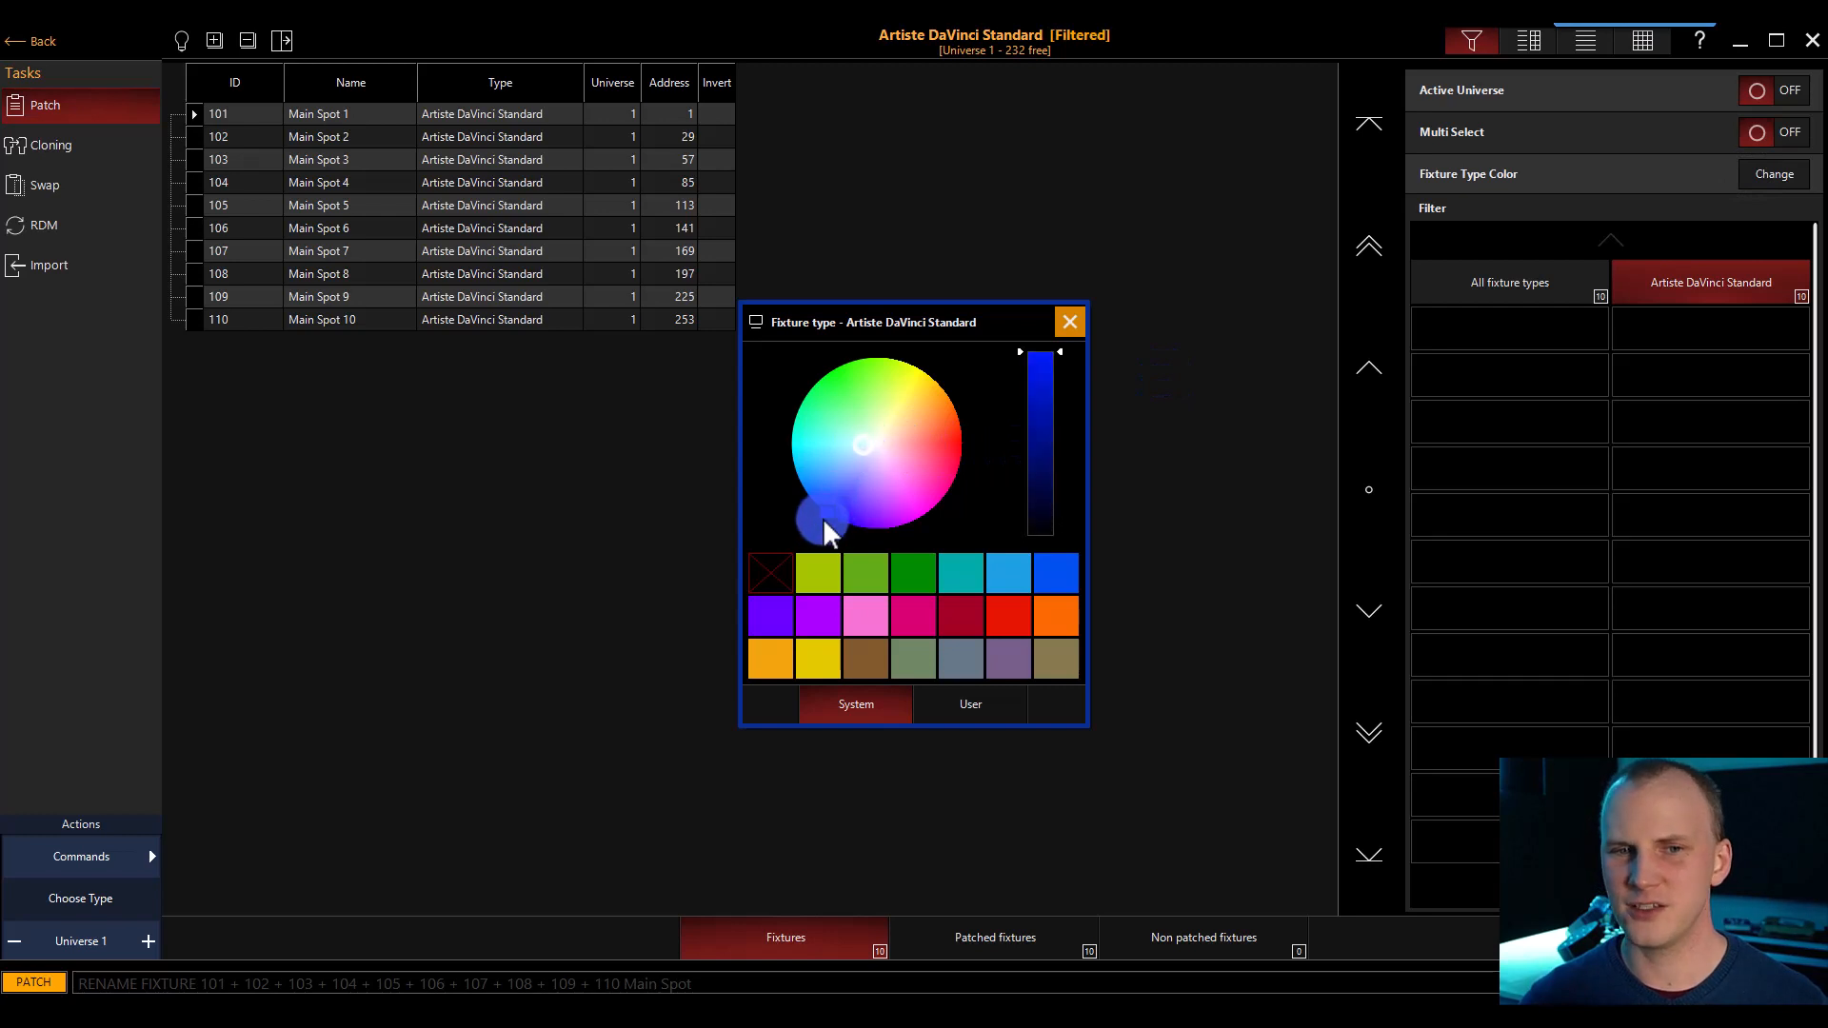
left_click(1098, 307)
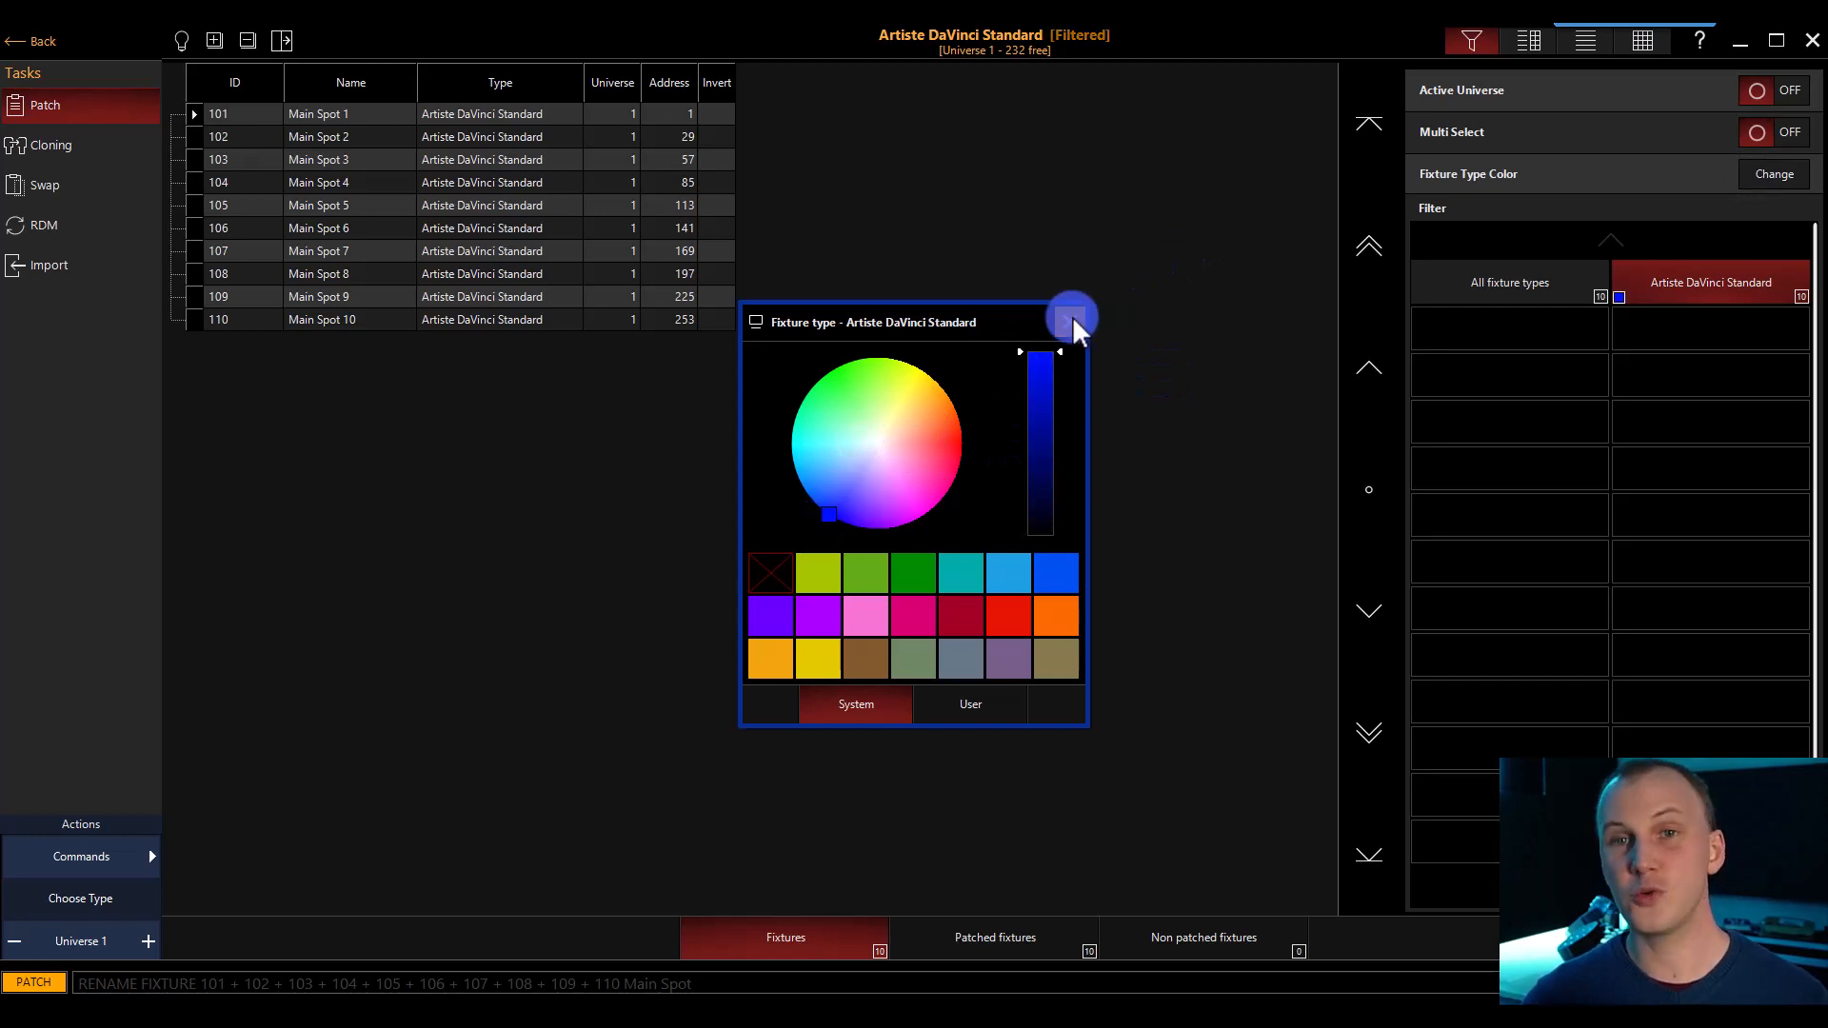
left_click(1072, 316)
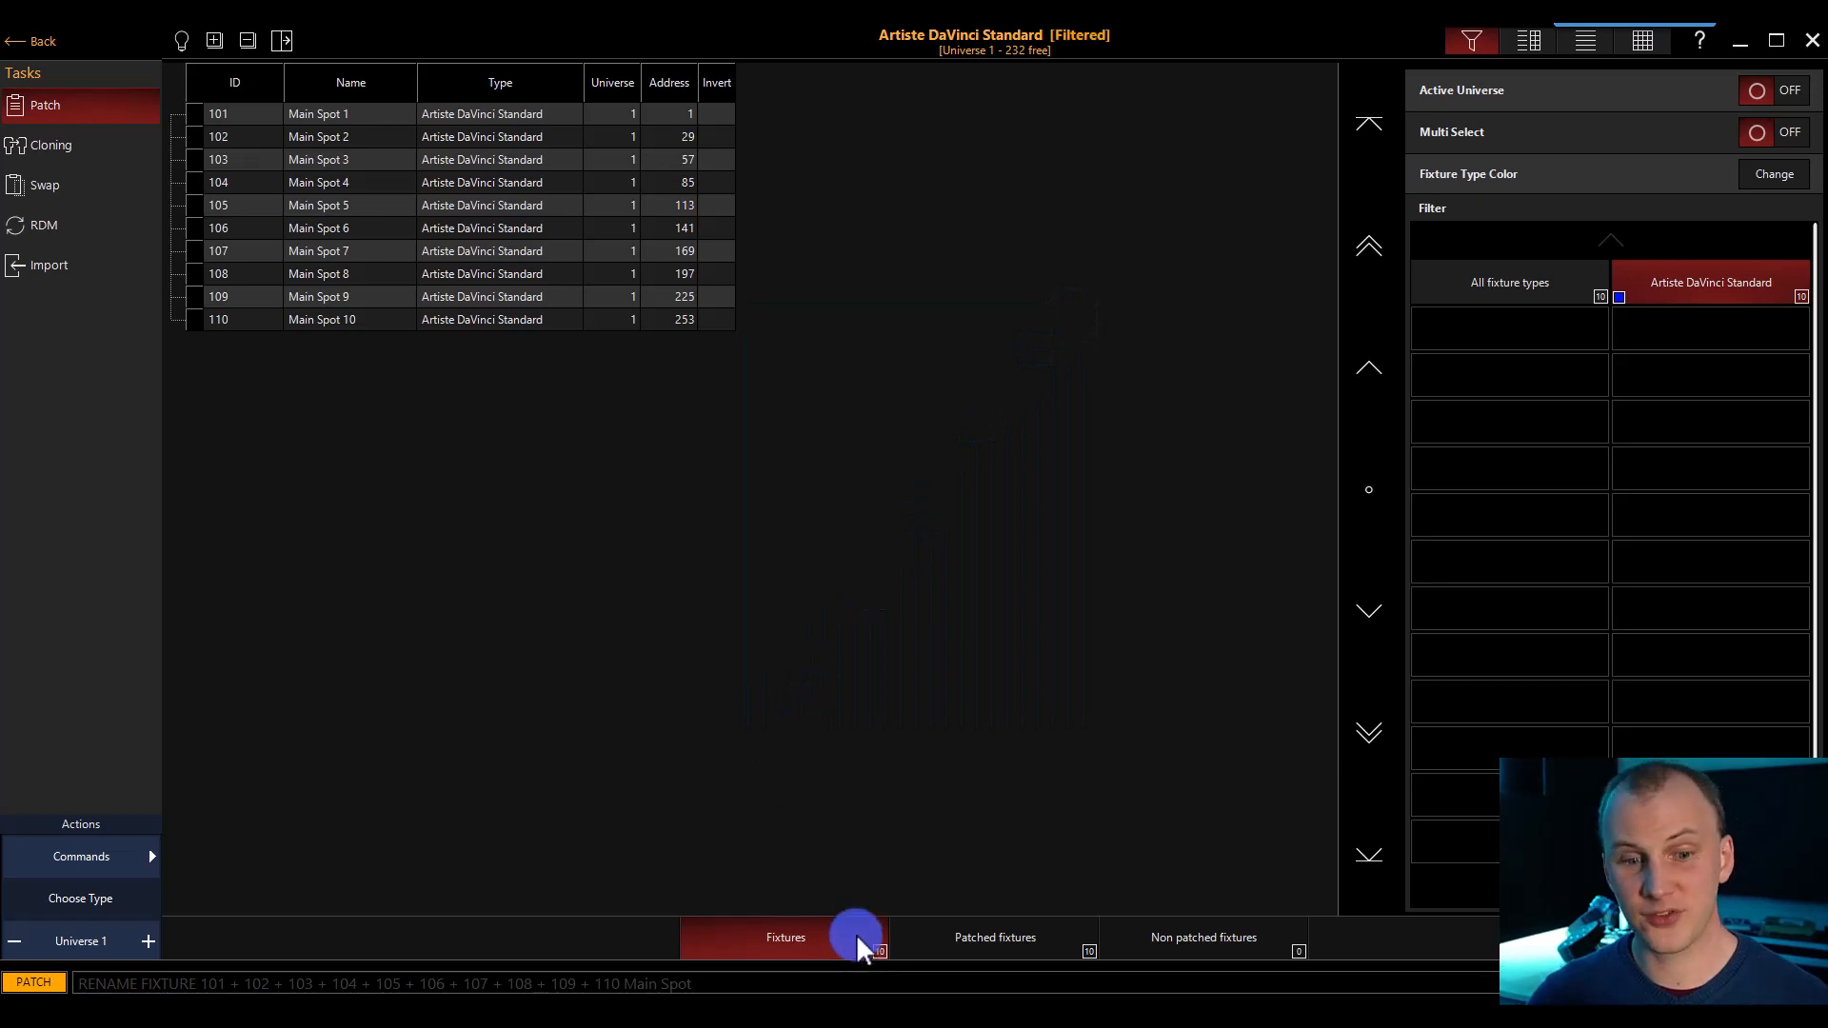
Step: Check the patched and non-patched fixture lists, then return to the list of all fixtures
left_click(1067, 942)
left_click(1168, 943)
left_click(731, 940)
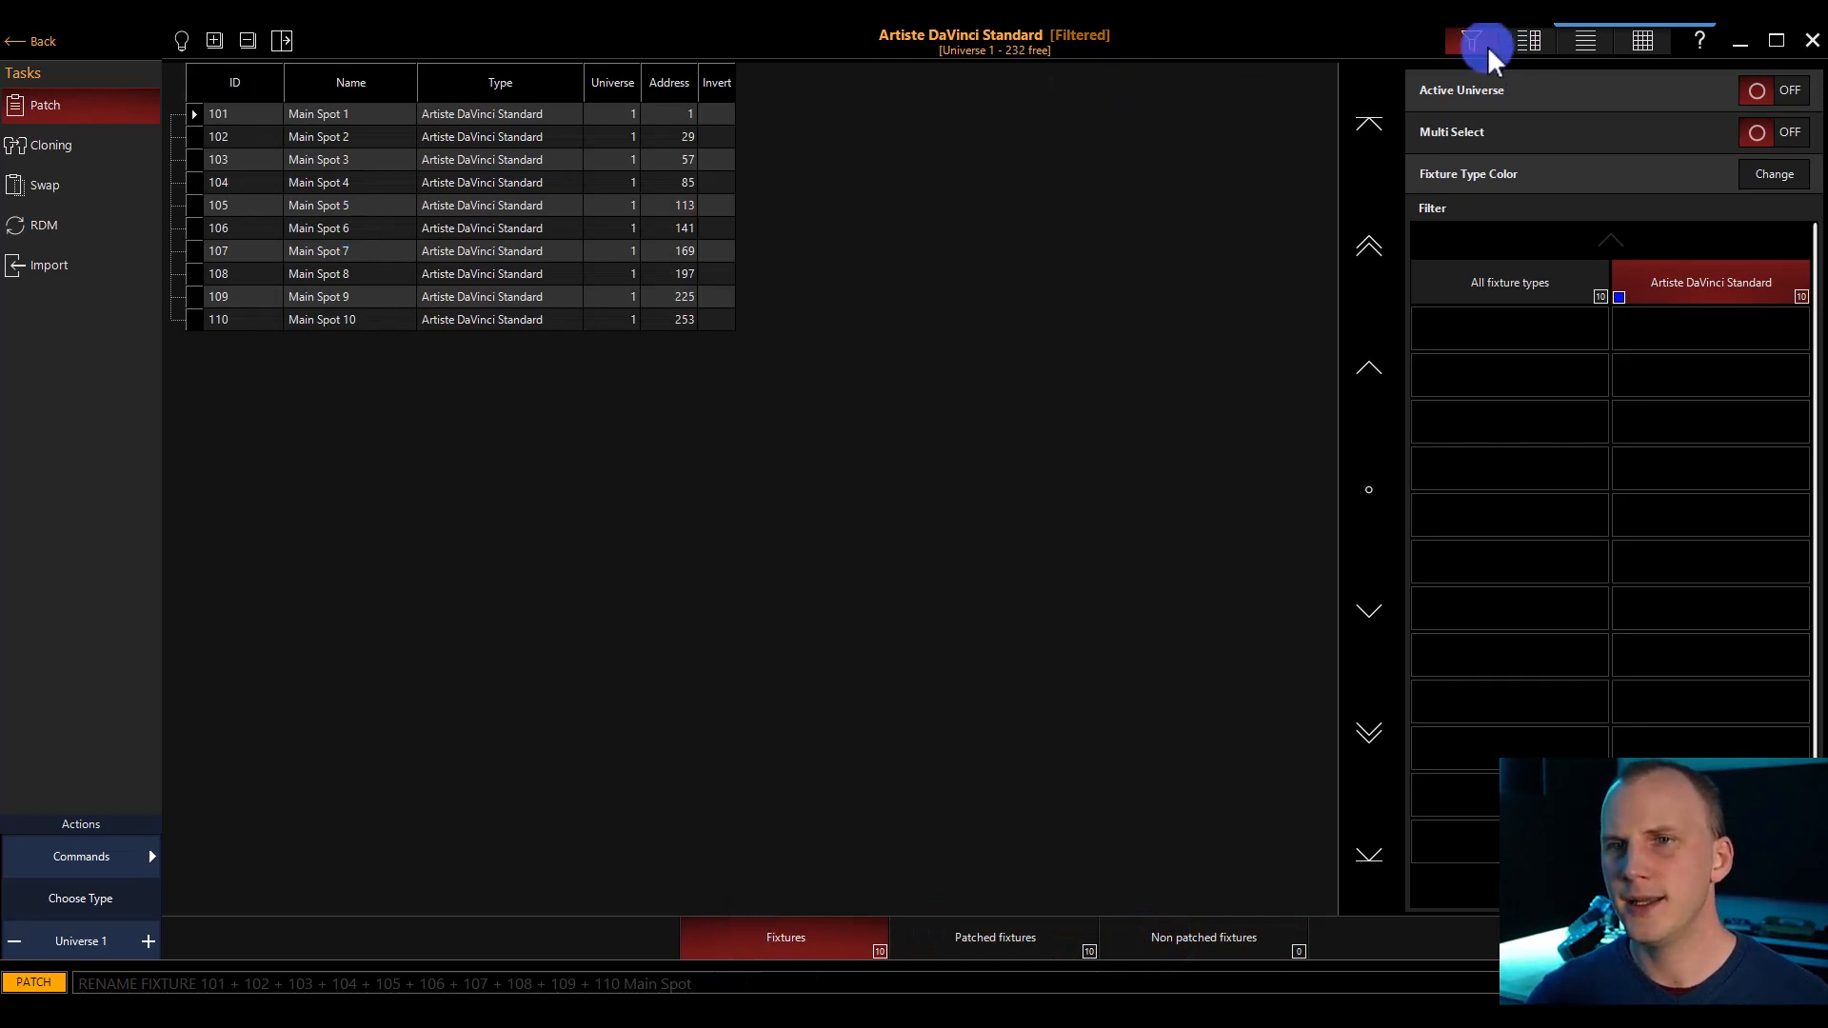
Step: Look through the other patch layouts, examine Main Spot 10 in the DMX address grid, and return to the filter layout
left_click(1526, 42)
left_click(1582, 42)
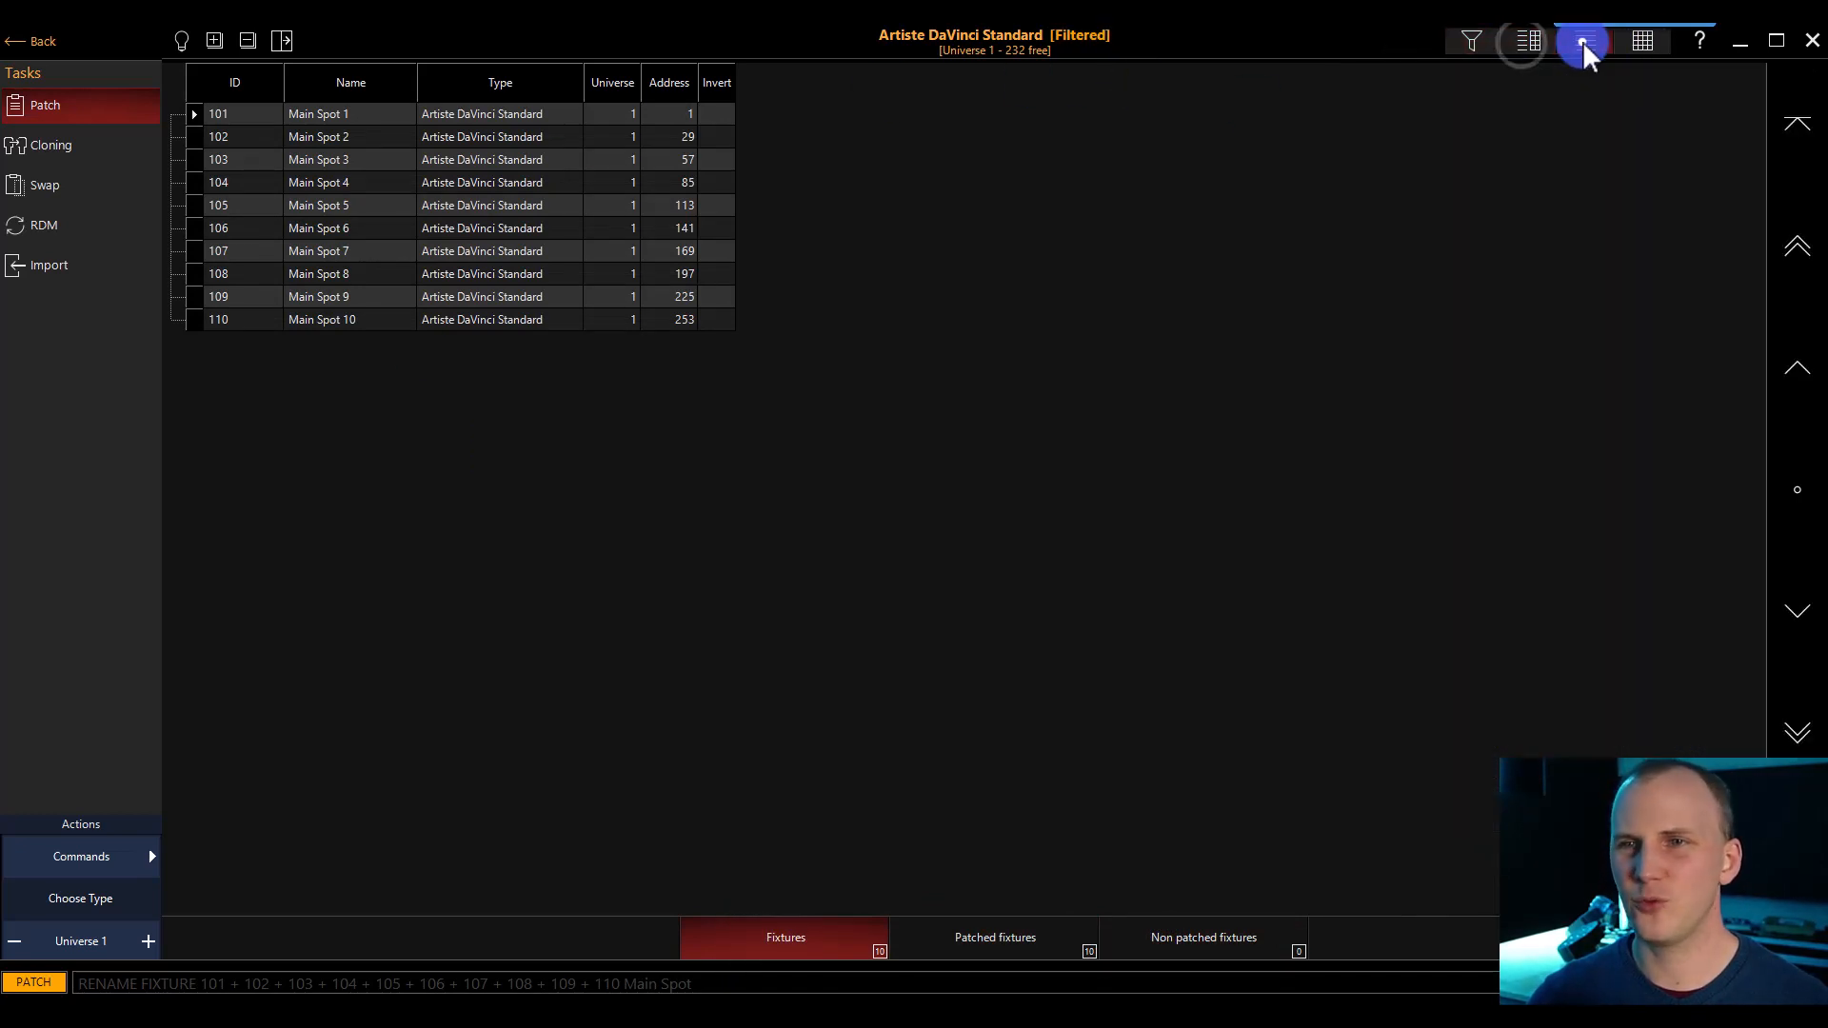
left_click(1637, 44)
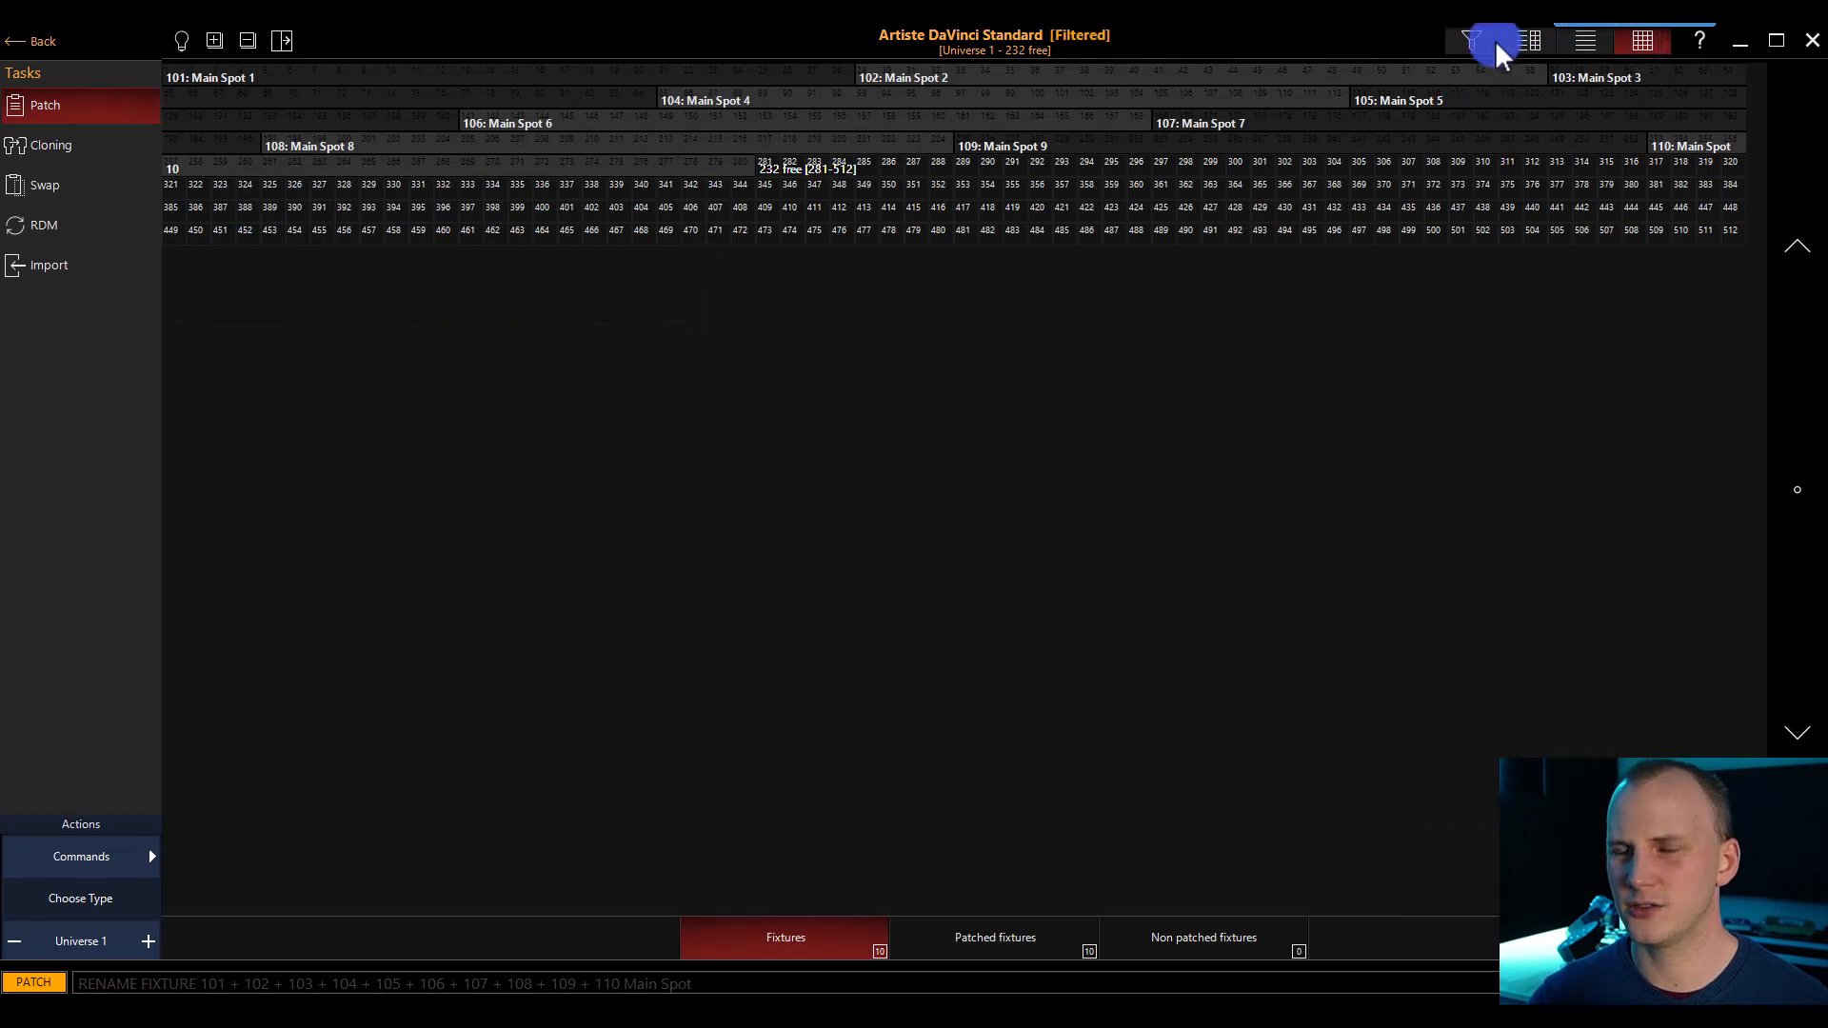
left_click(1660, 146)
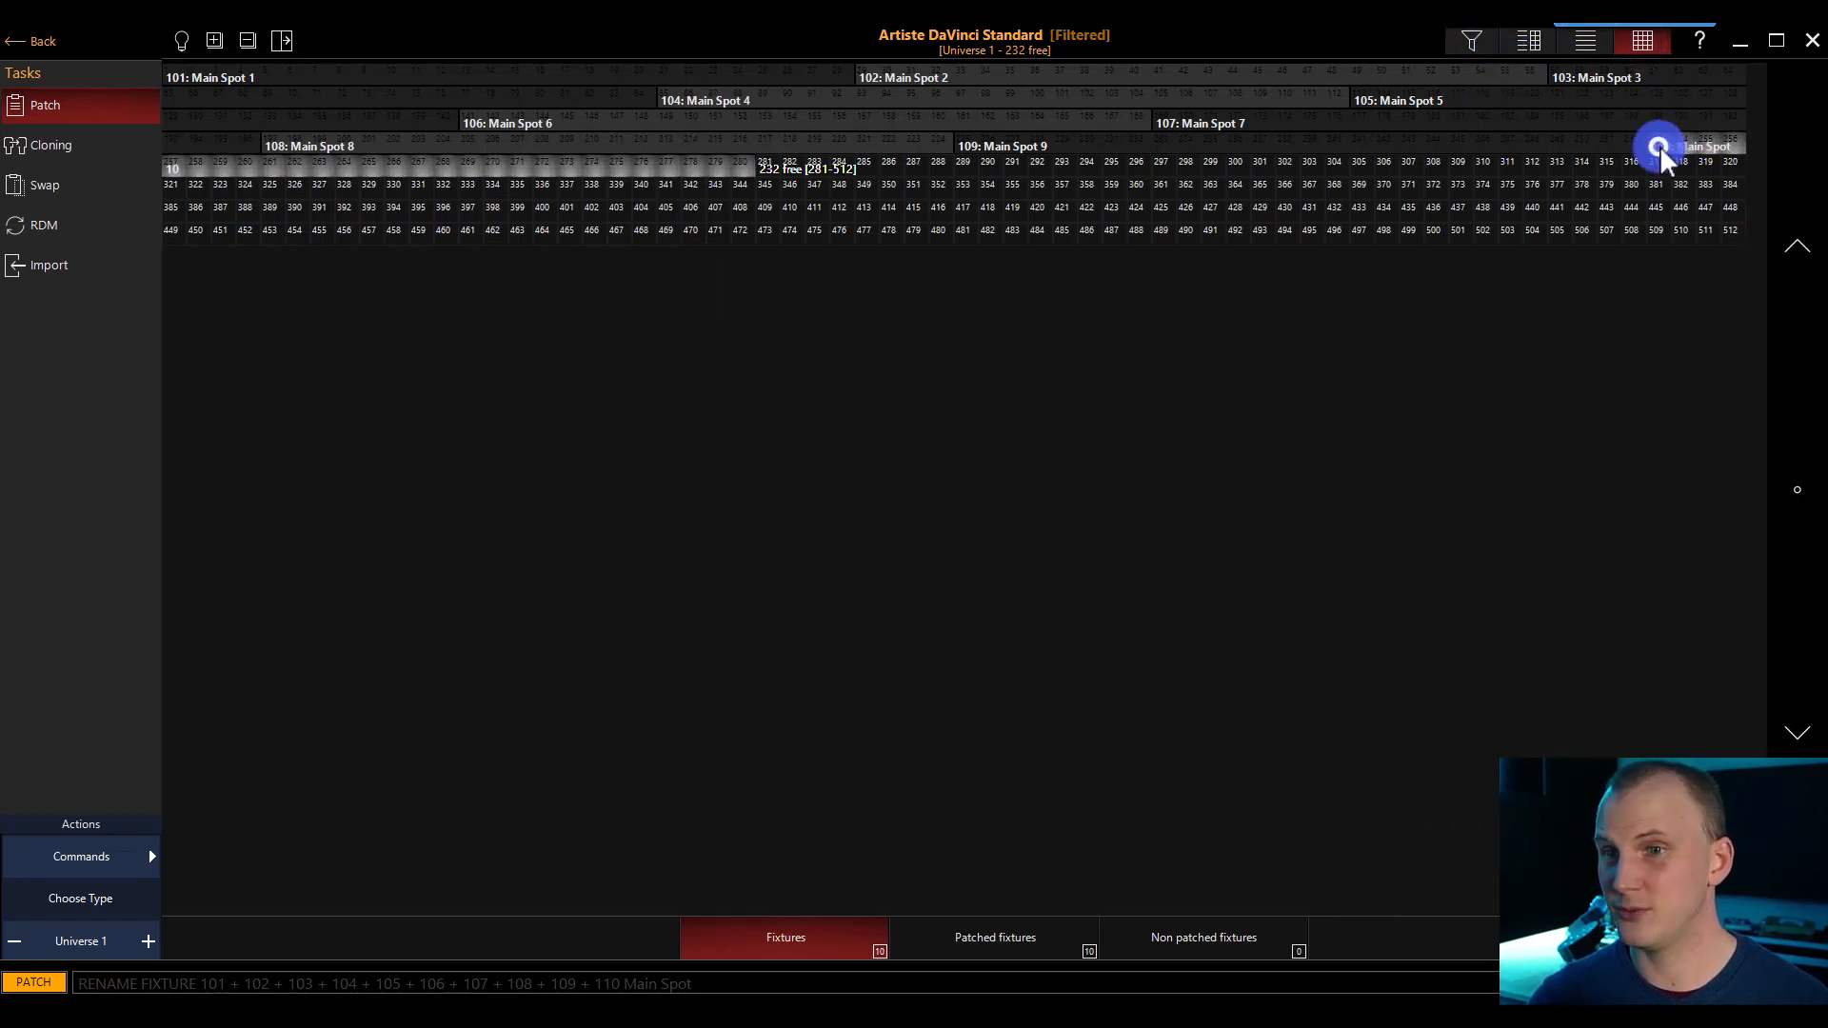
left_click(1664, 146)
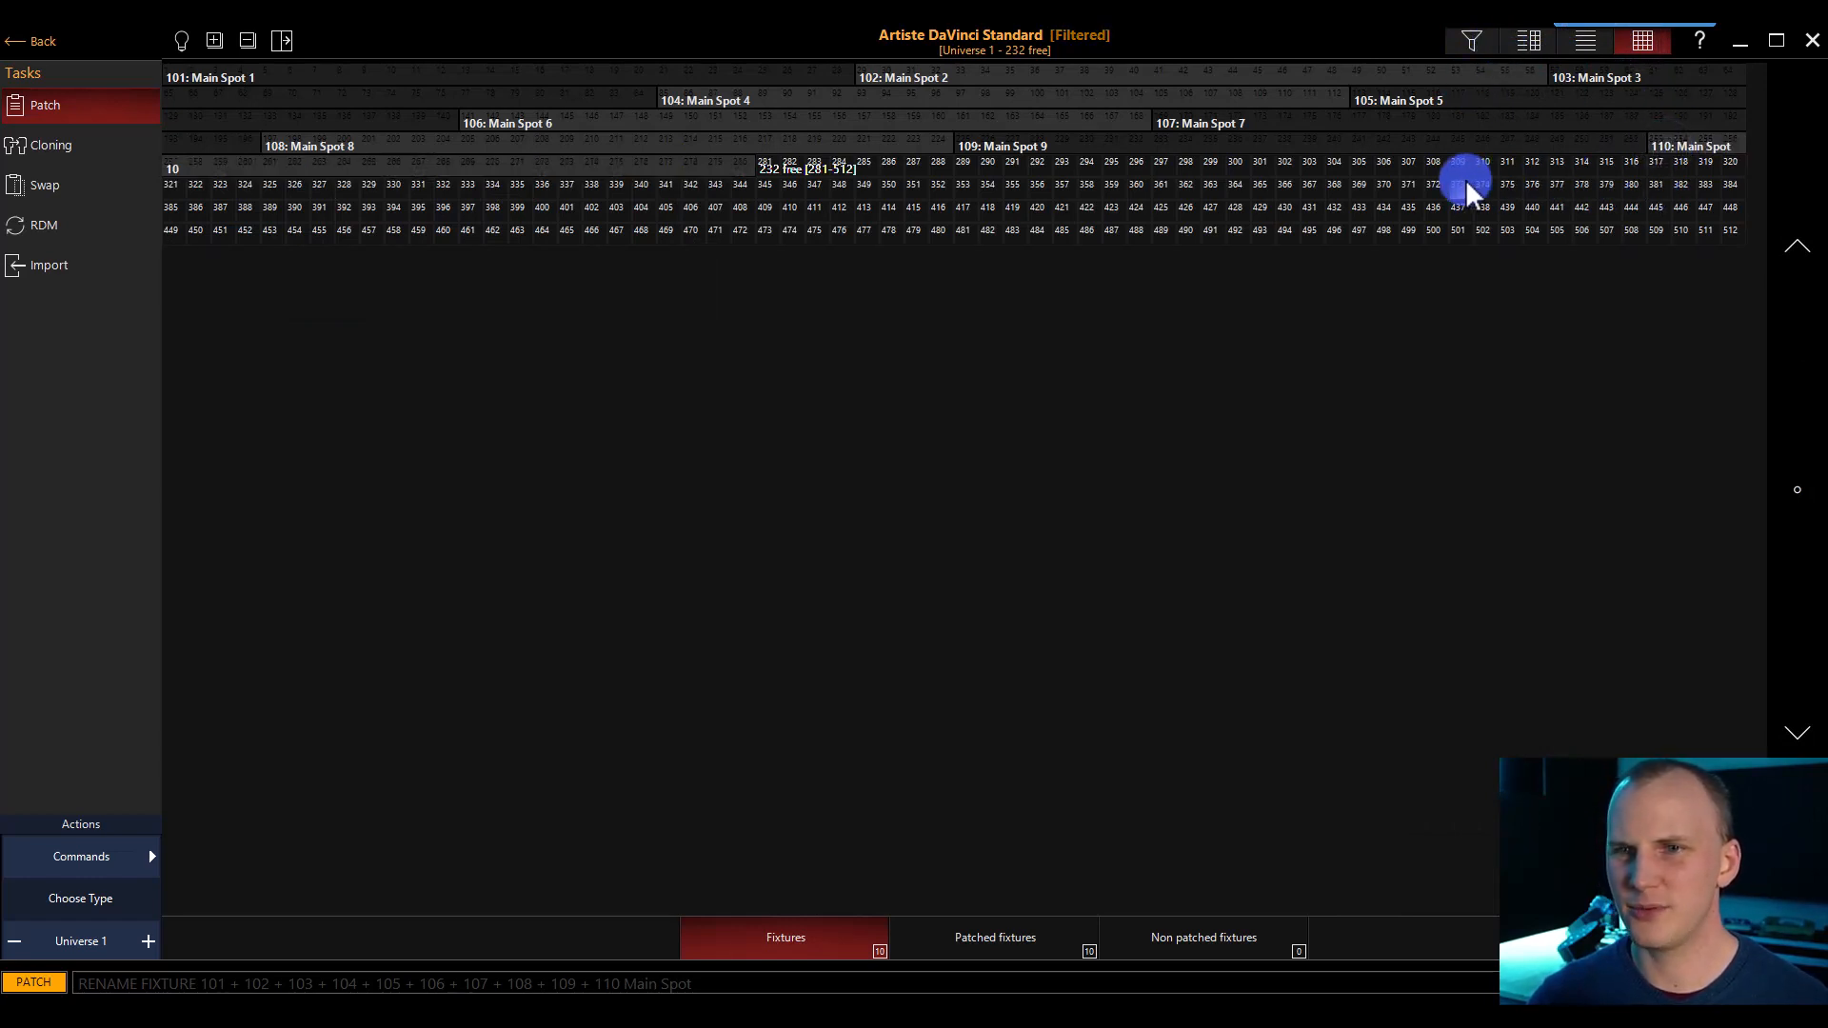
left_click(1665, 141)
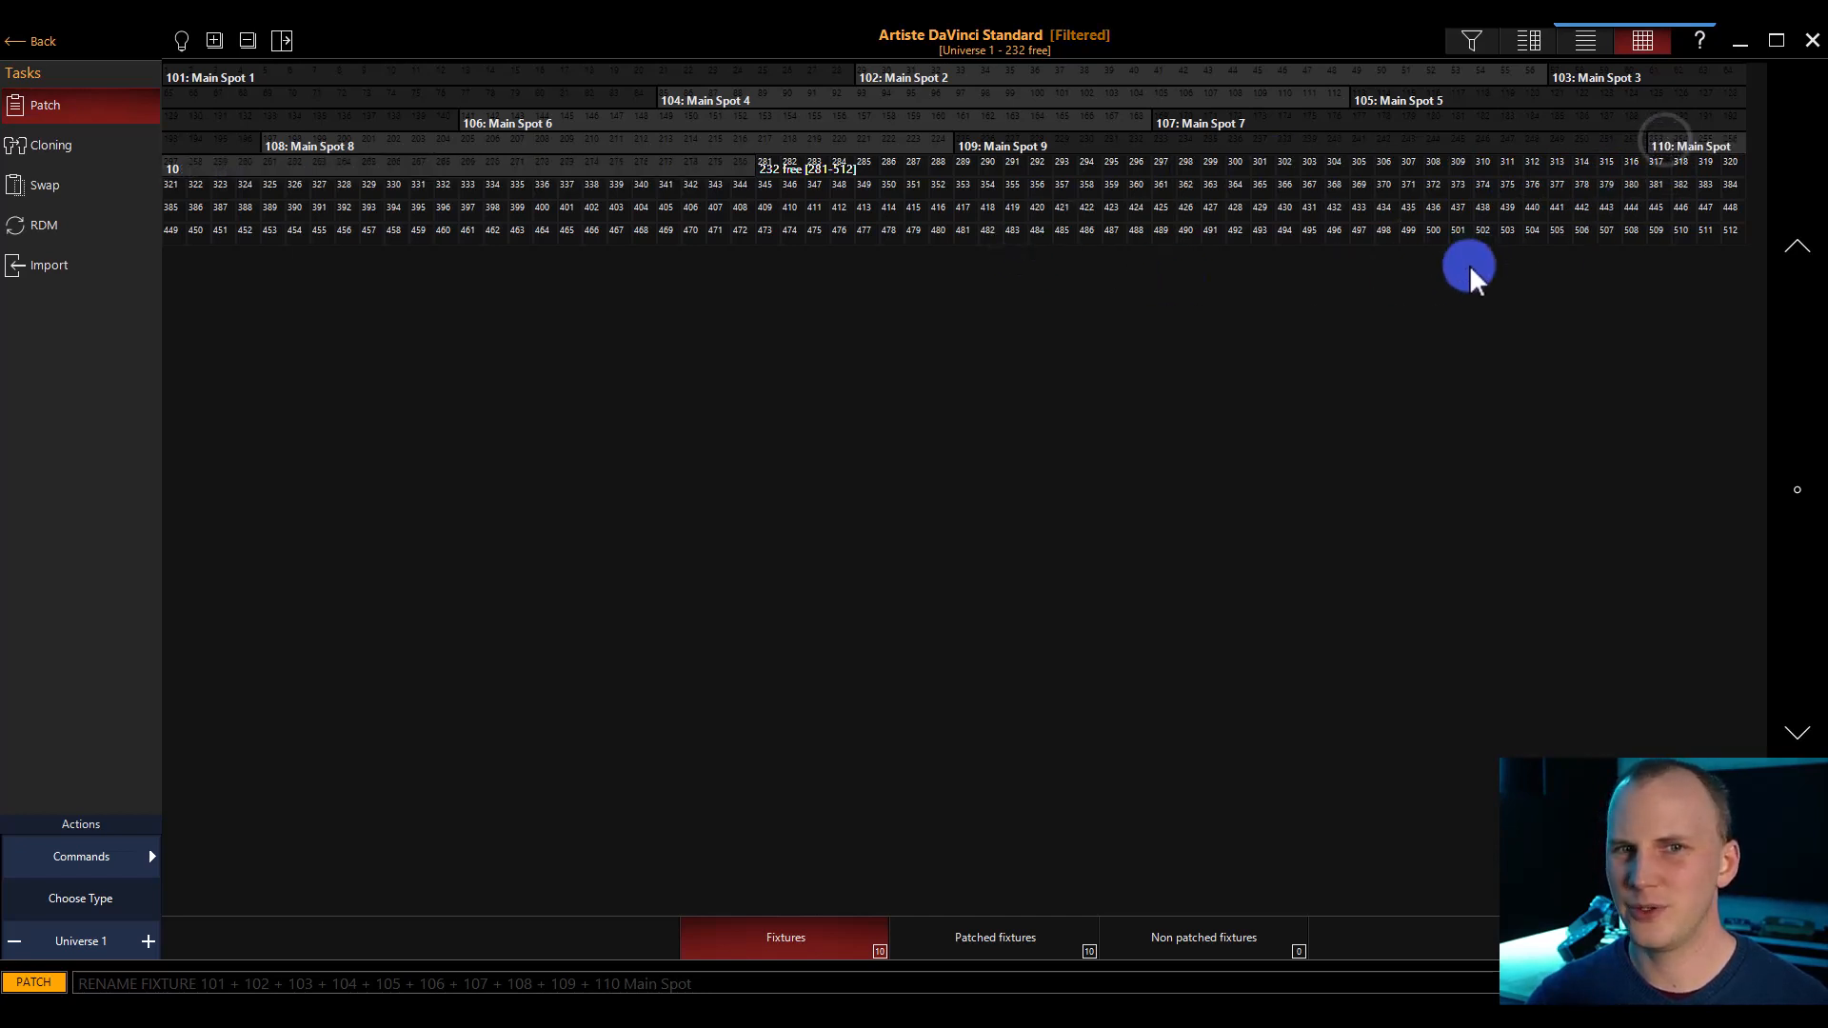
left_click(1672, 142)
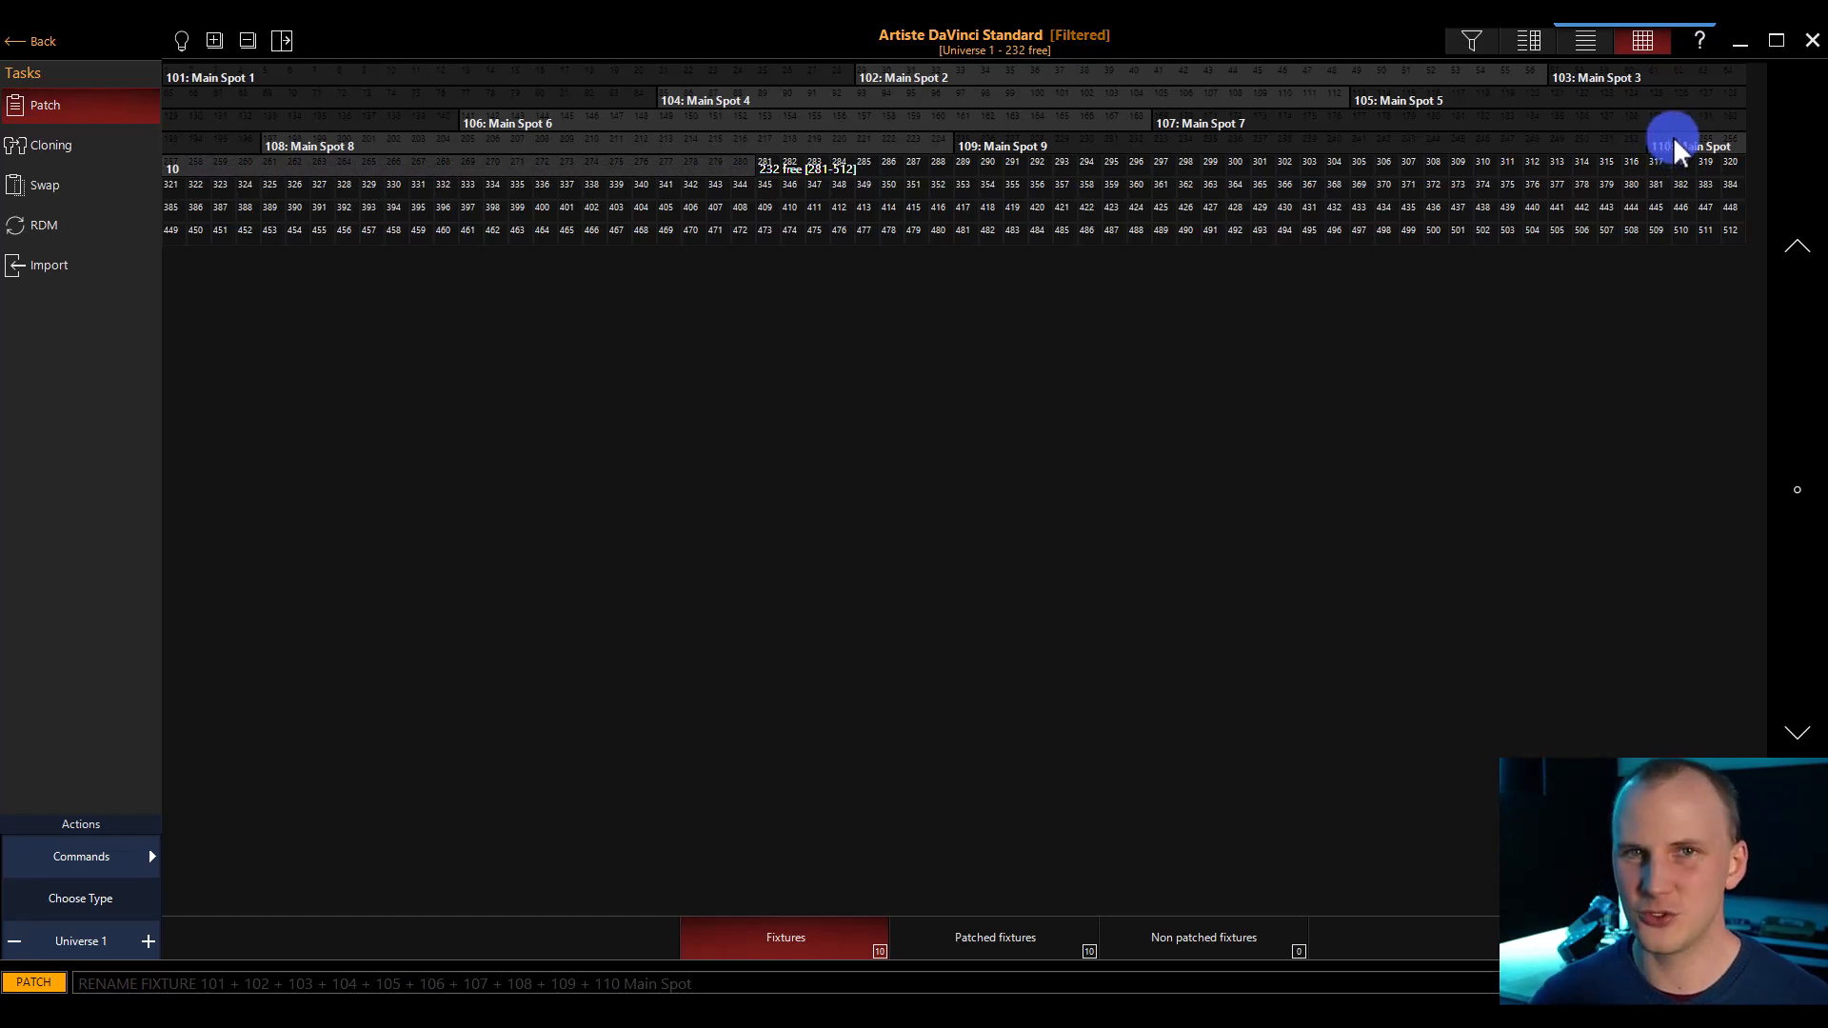
left_click(1476, 40)
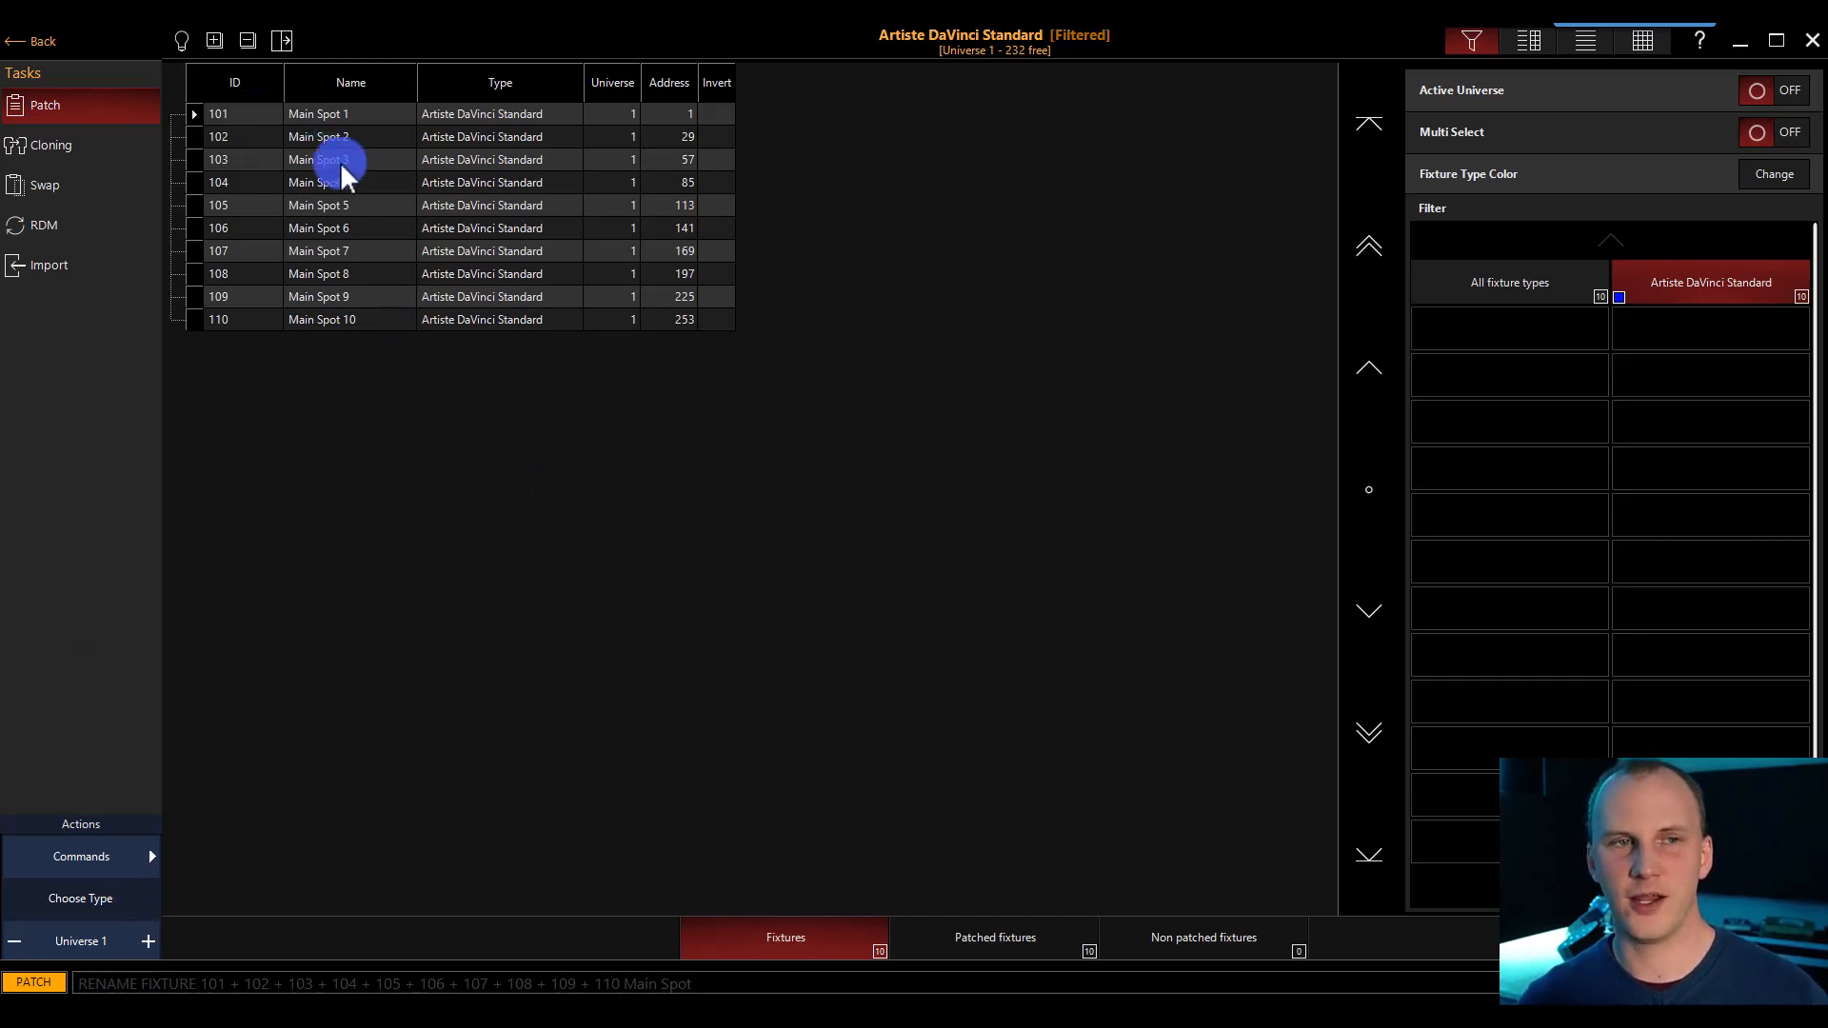
Step: Prepare a command to renumber fixture 110 as 150 and discard it without executing
left_click_drag(221, 317, 548, 455)
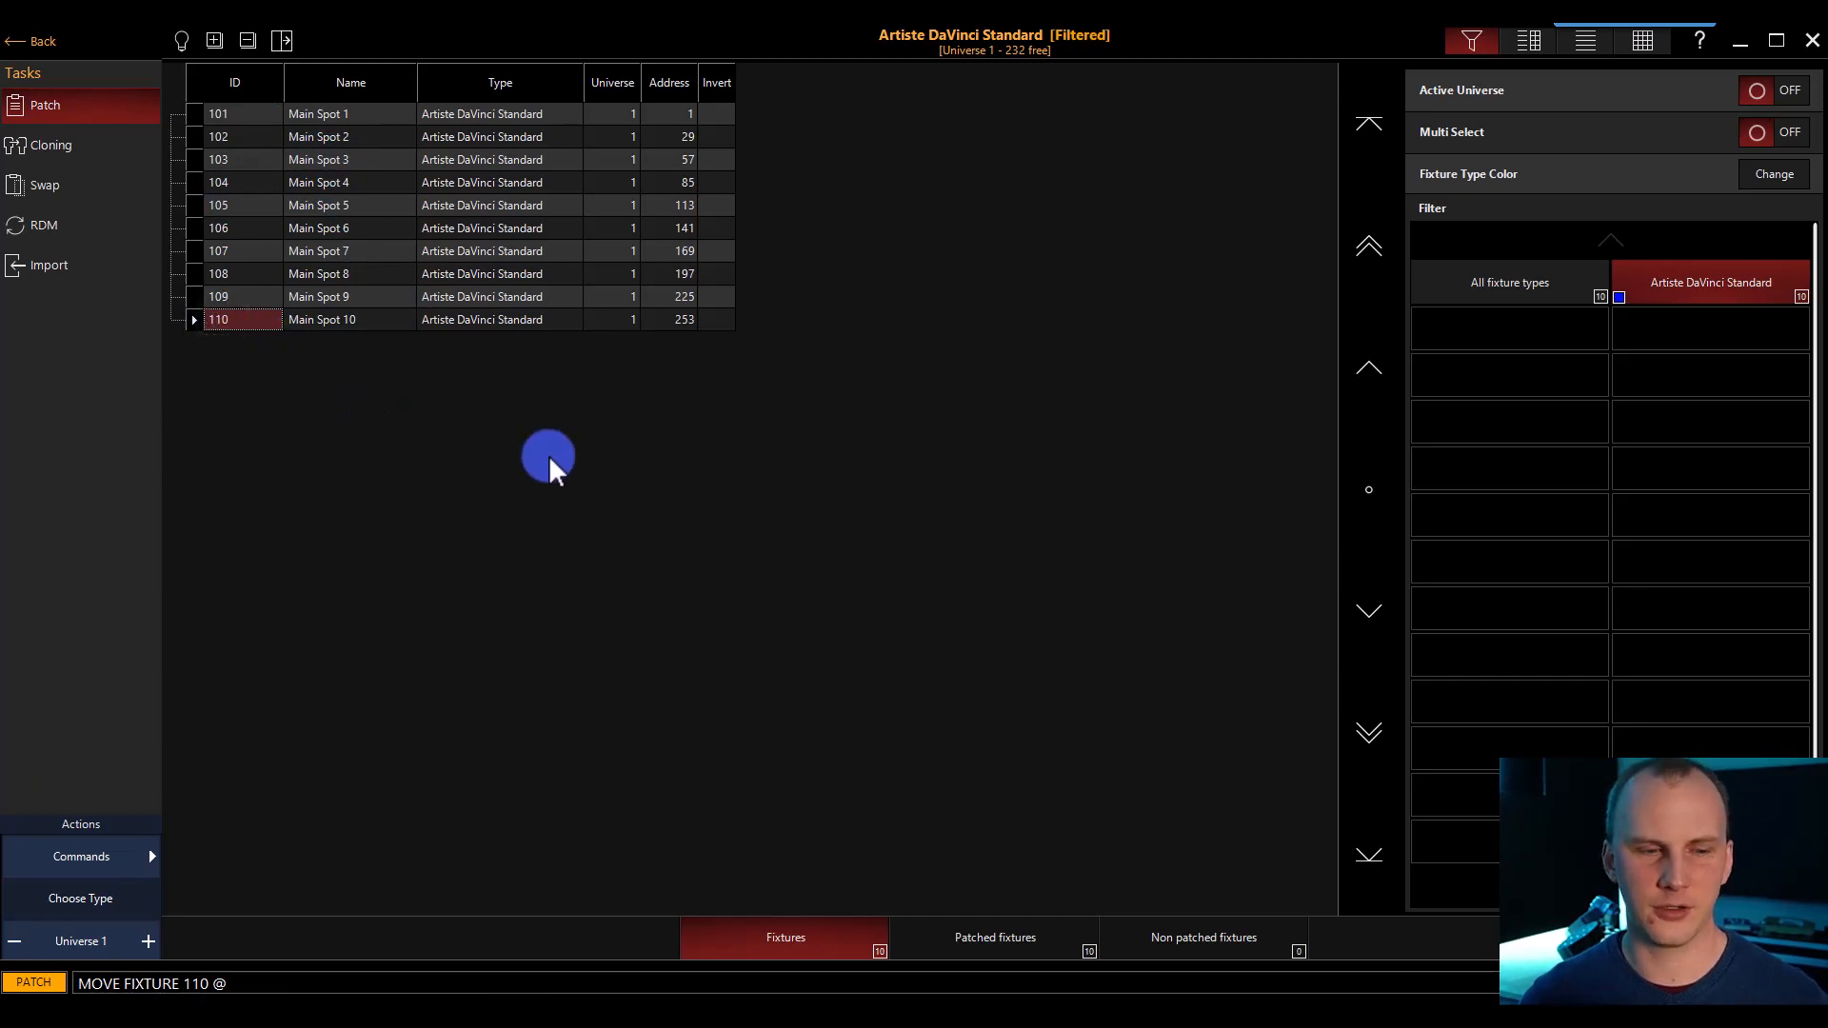
type("150")
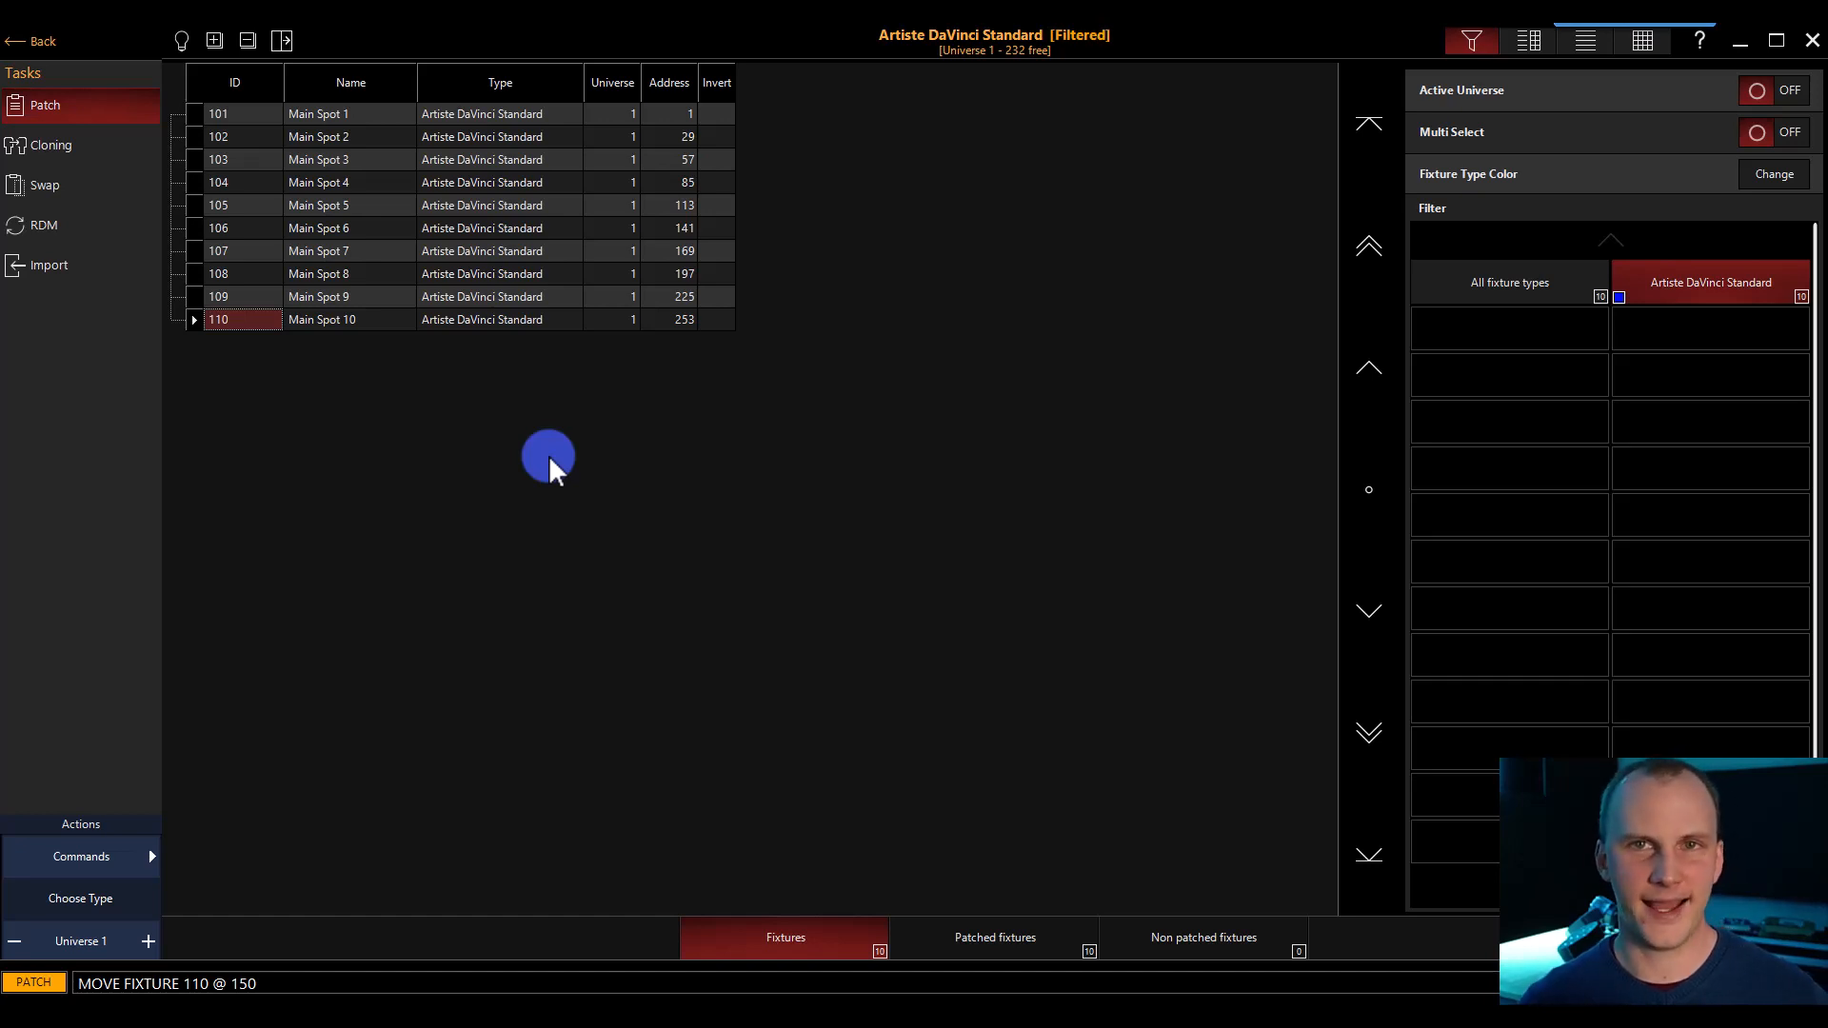
left_click(548, 455)
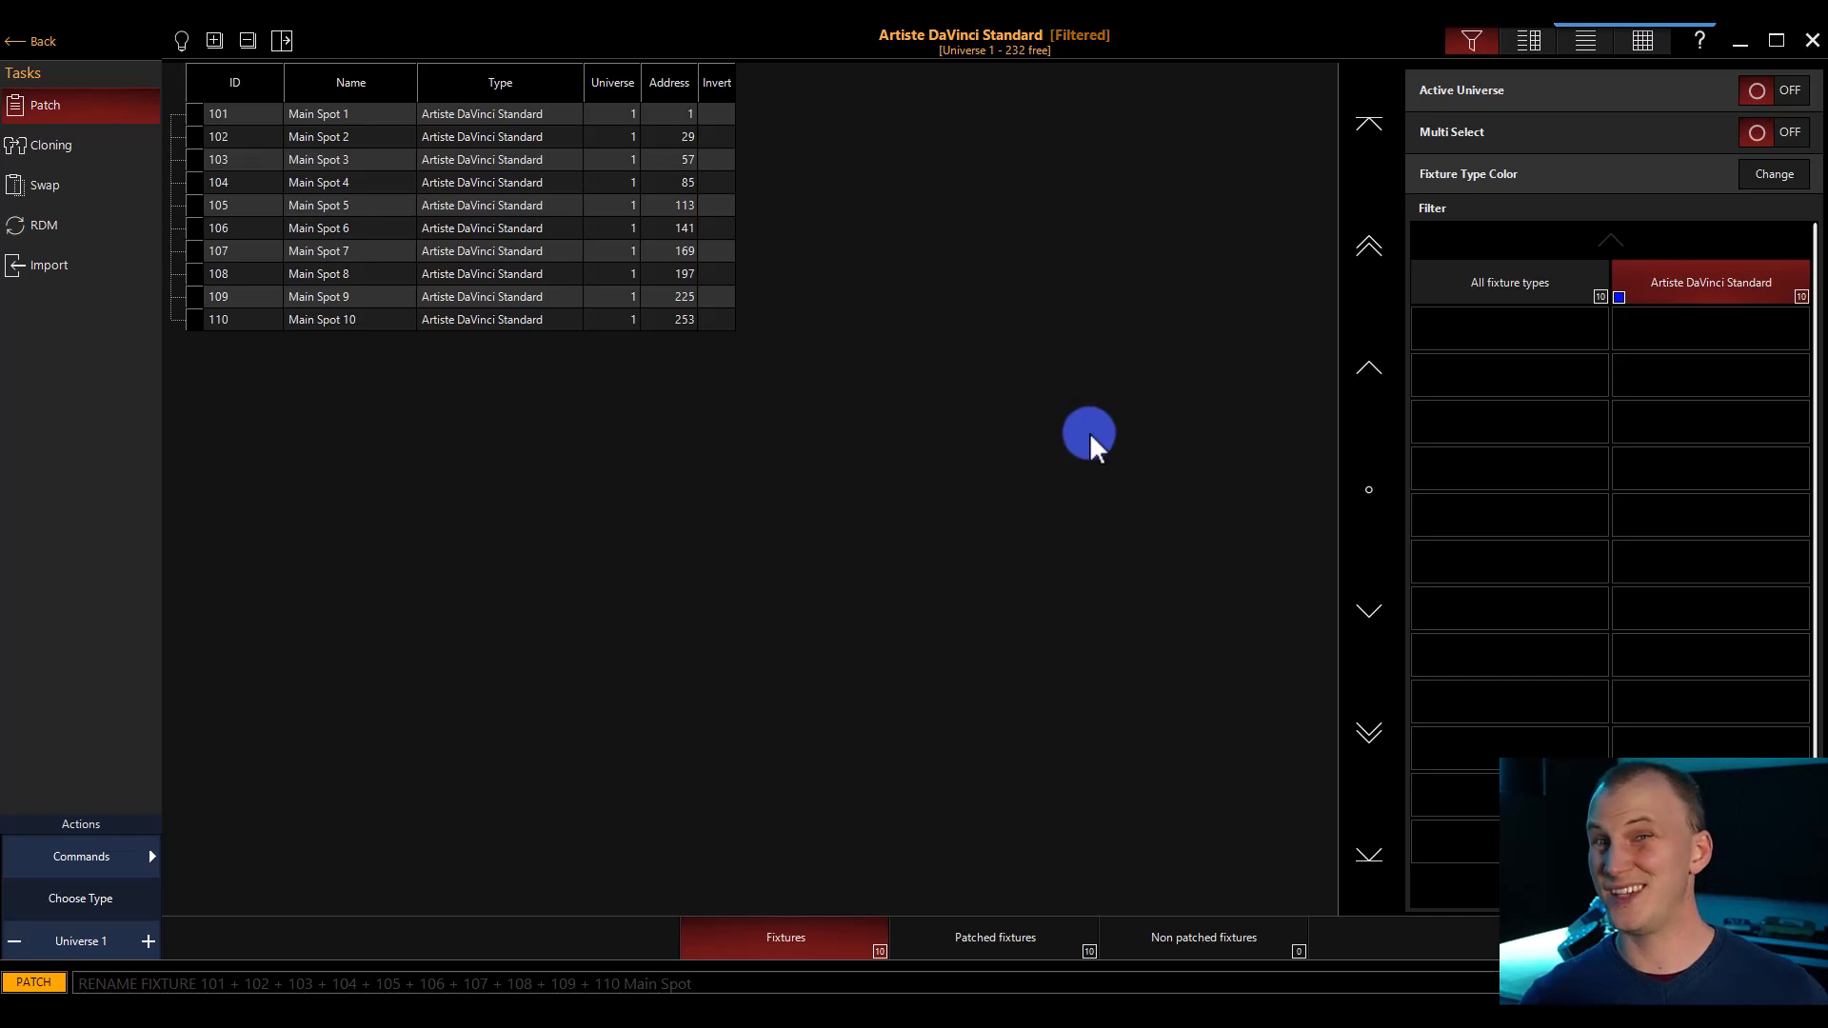
left_click(1089, 438)
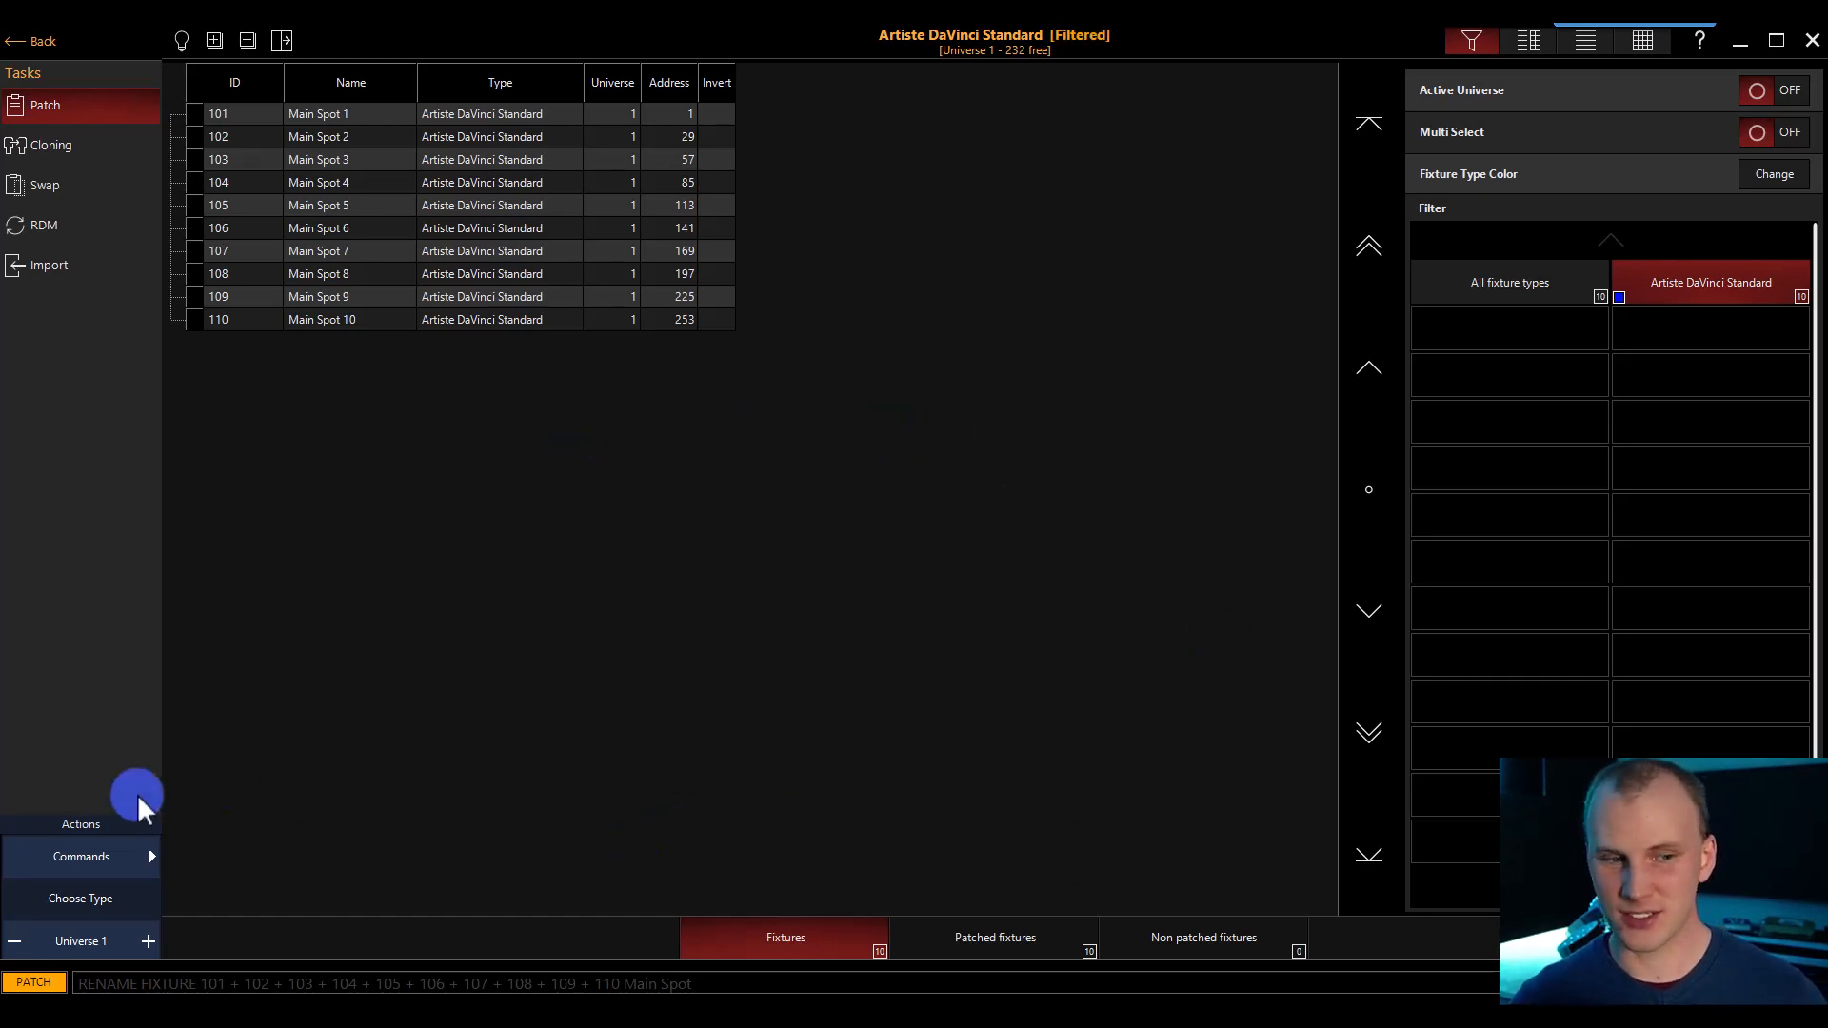
Step: Prepare a Delete fixture command for fixtures 106 and 108 and clear it without executing
left_click(119, 848)
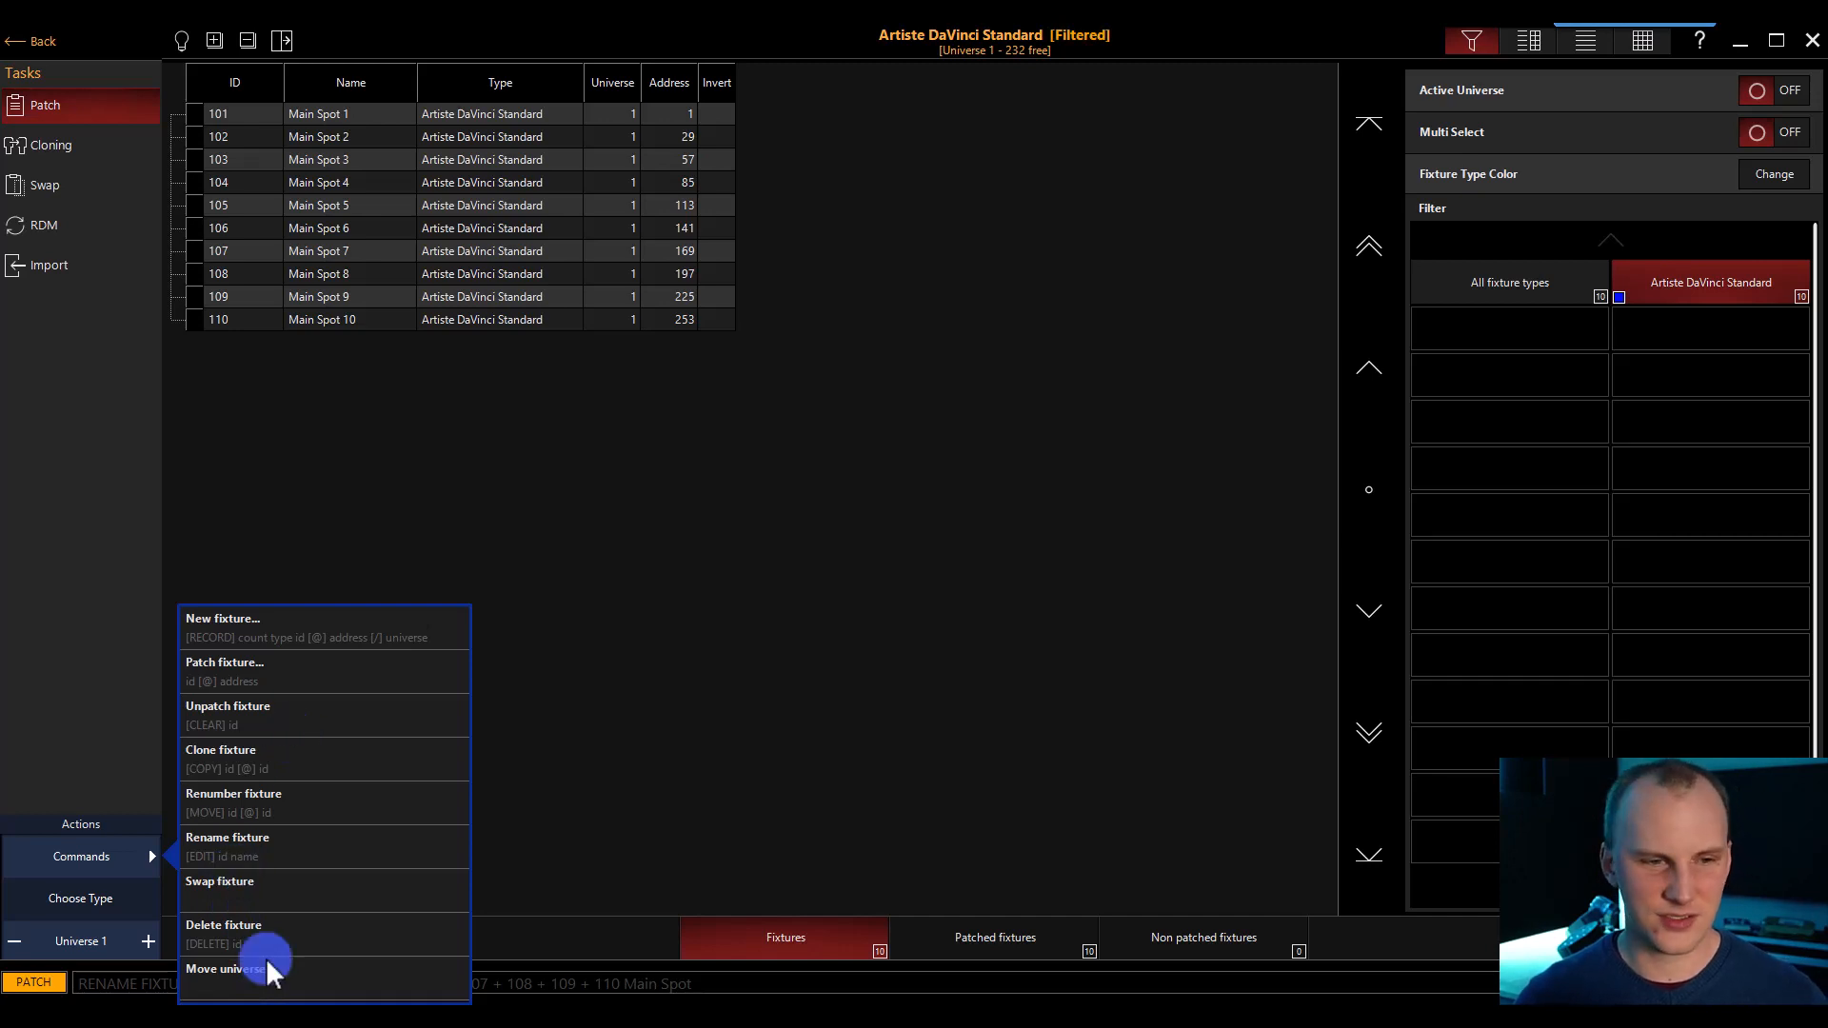
left_click(249, 929)
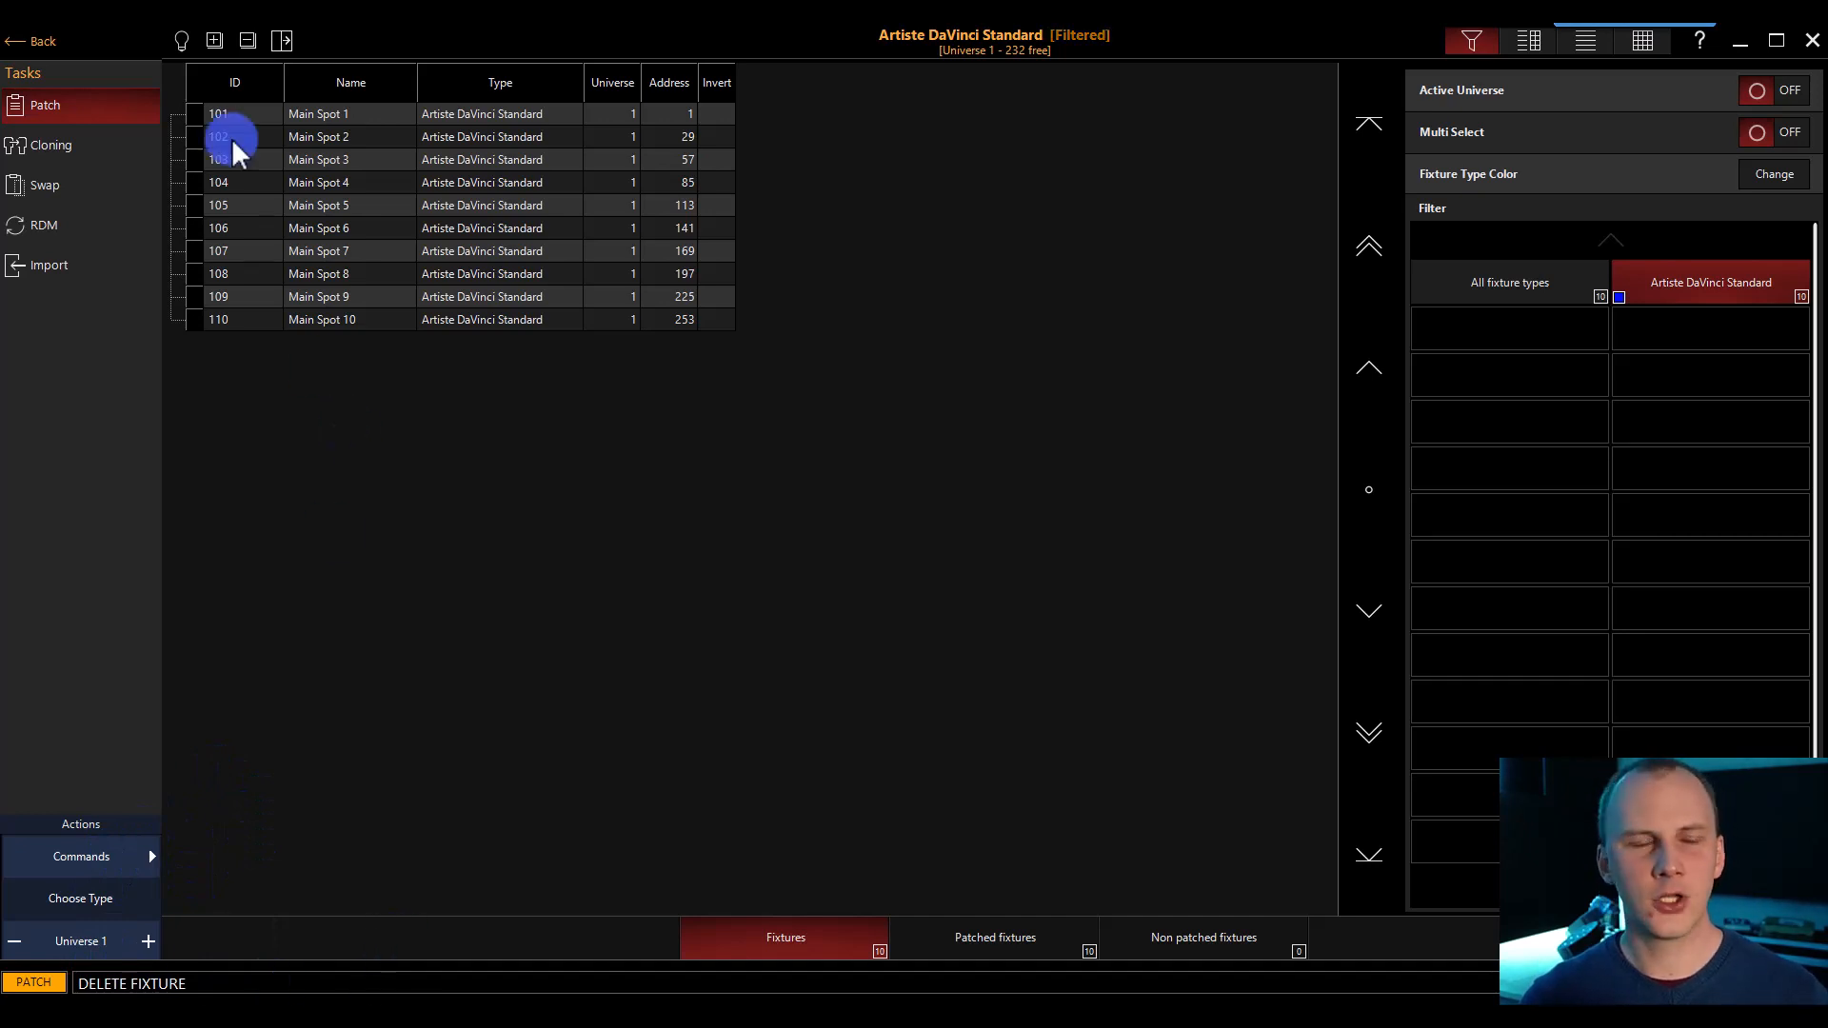
left_click(231, 224)
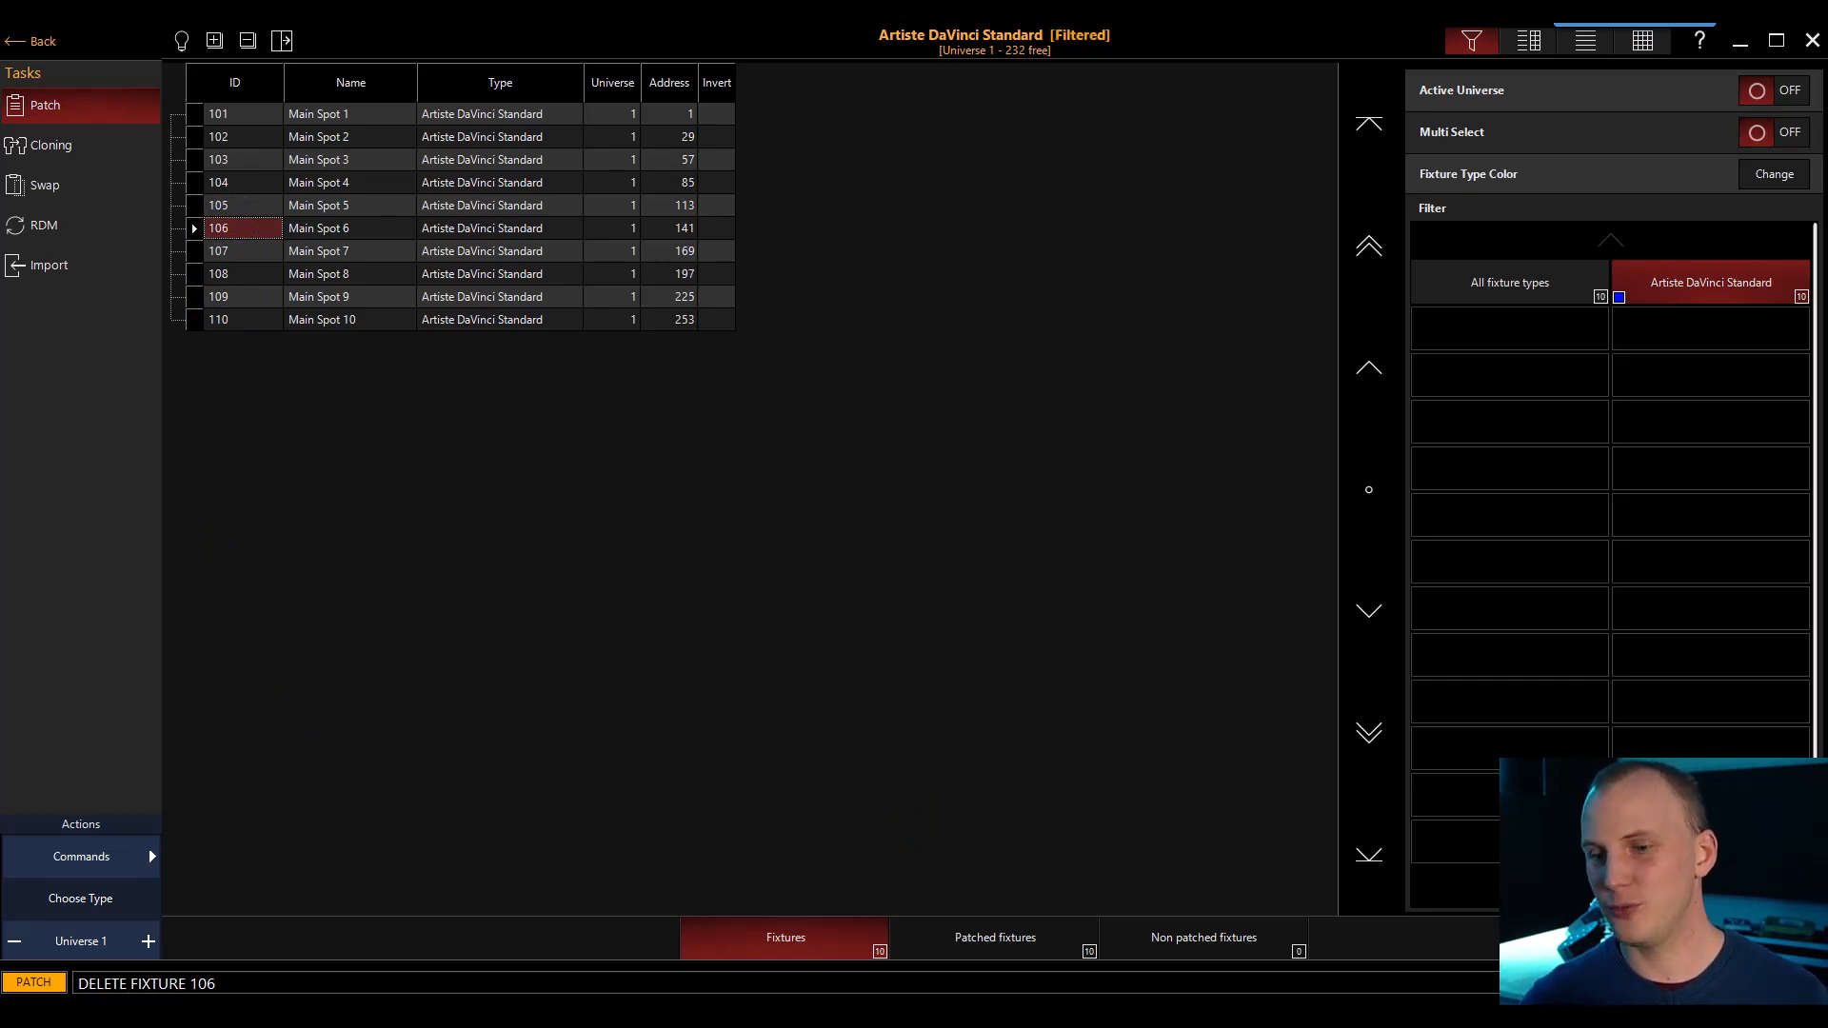
left_click(1657, 984)
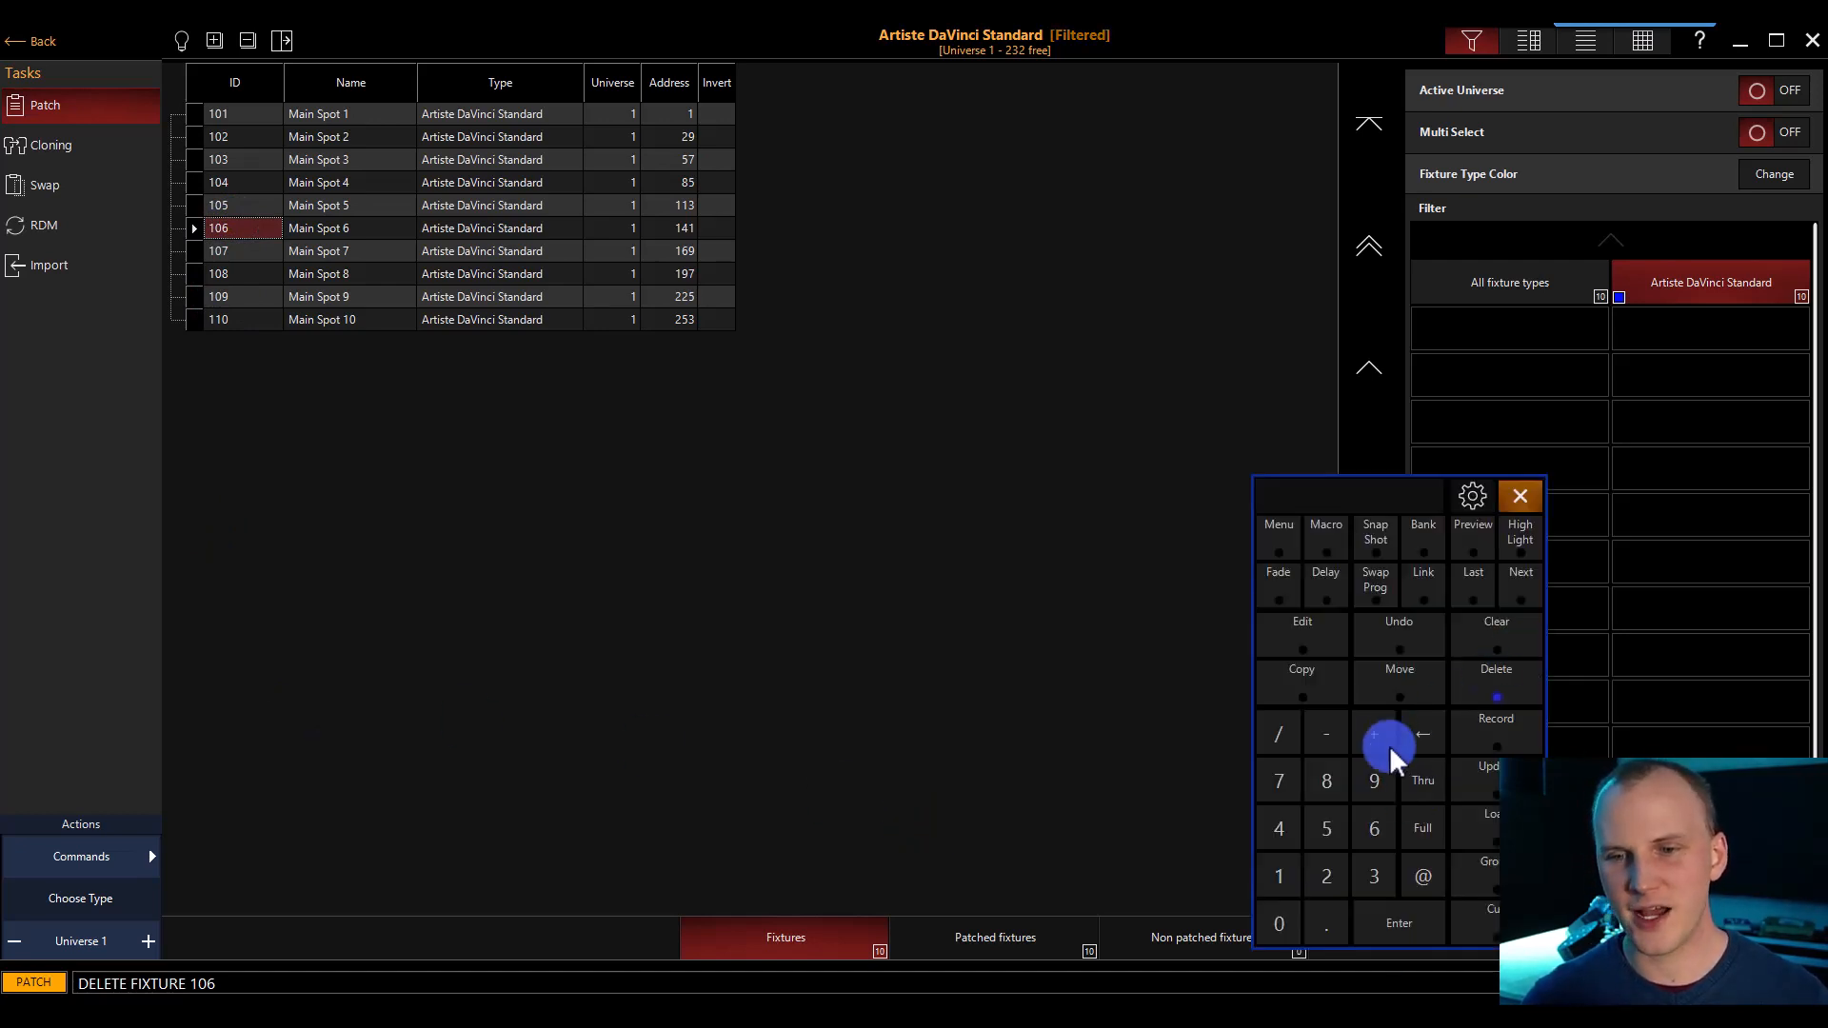
type("108")
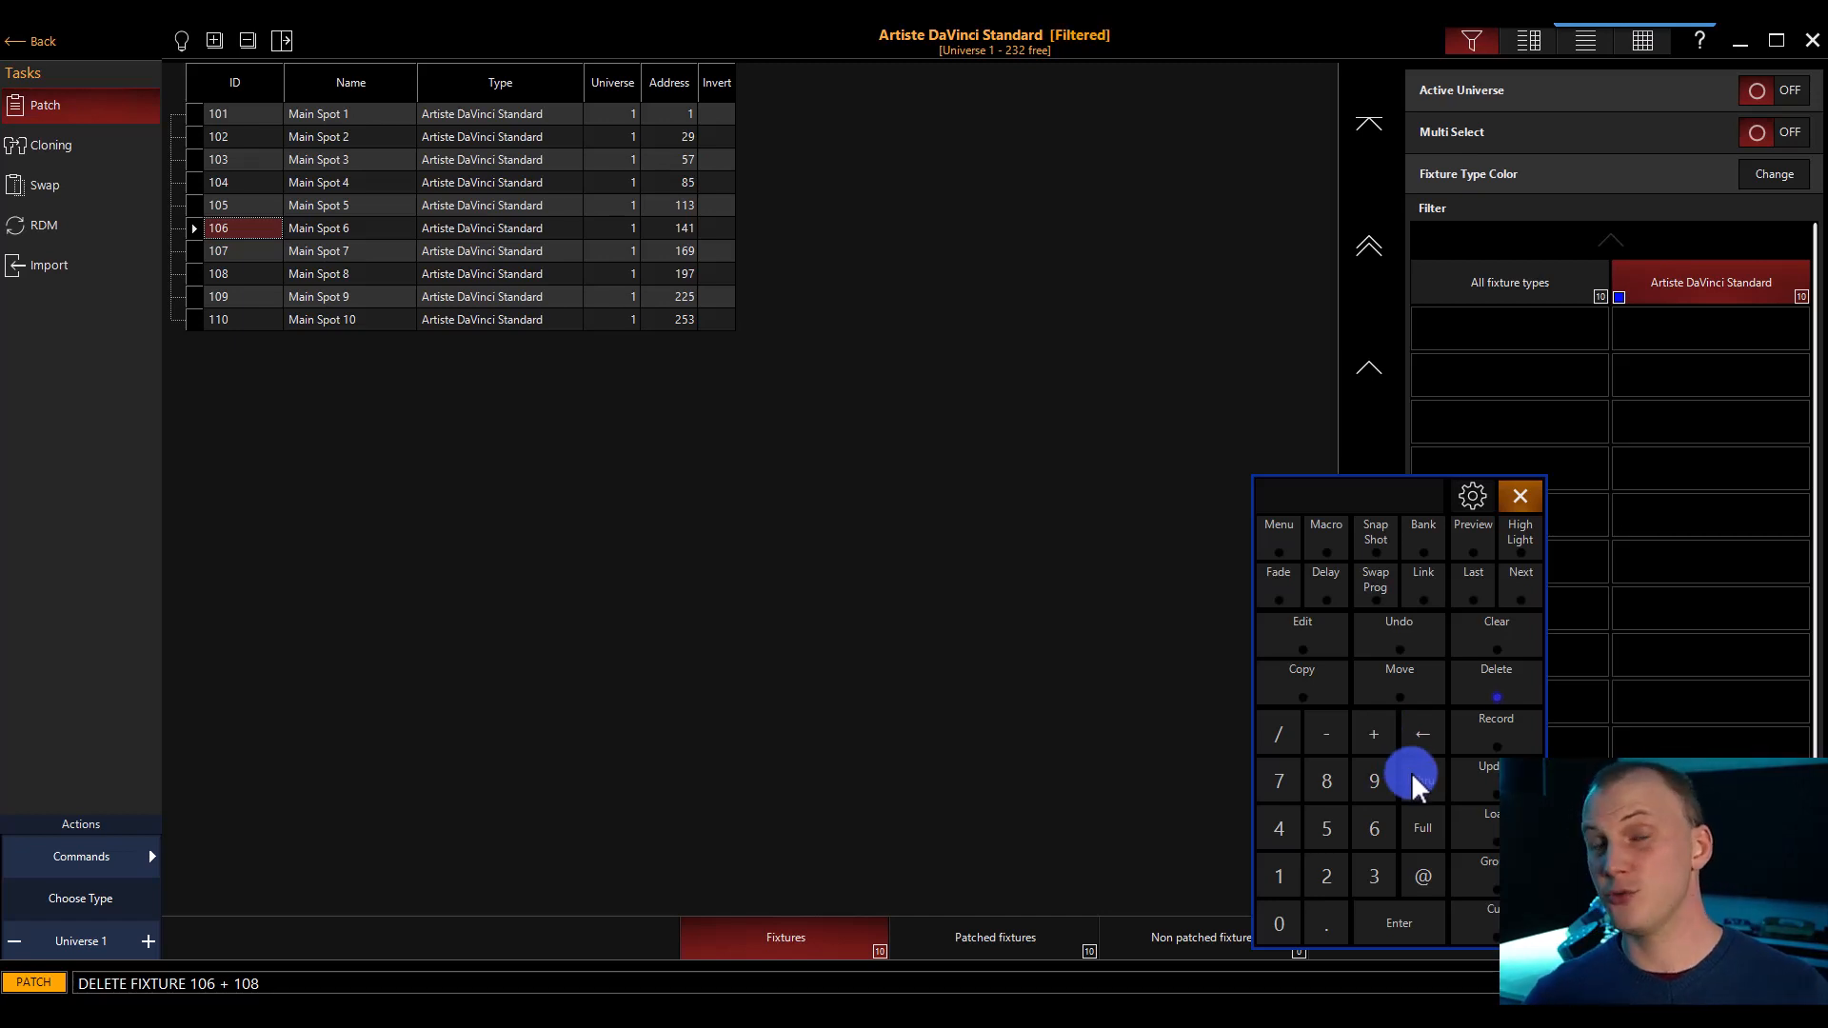
left_click(1498, 625)
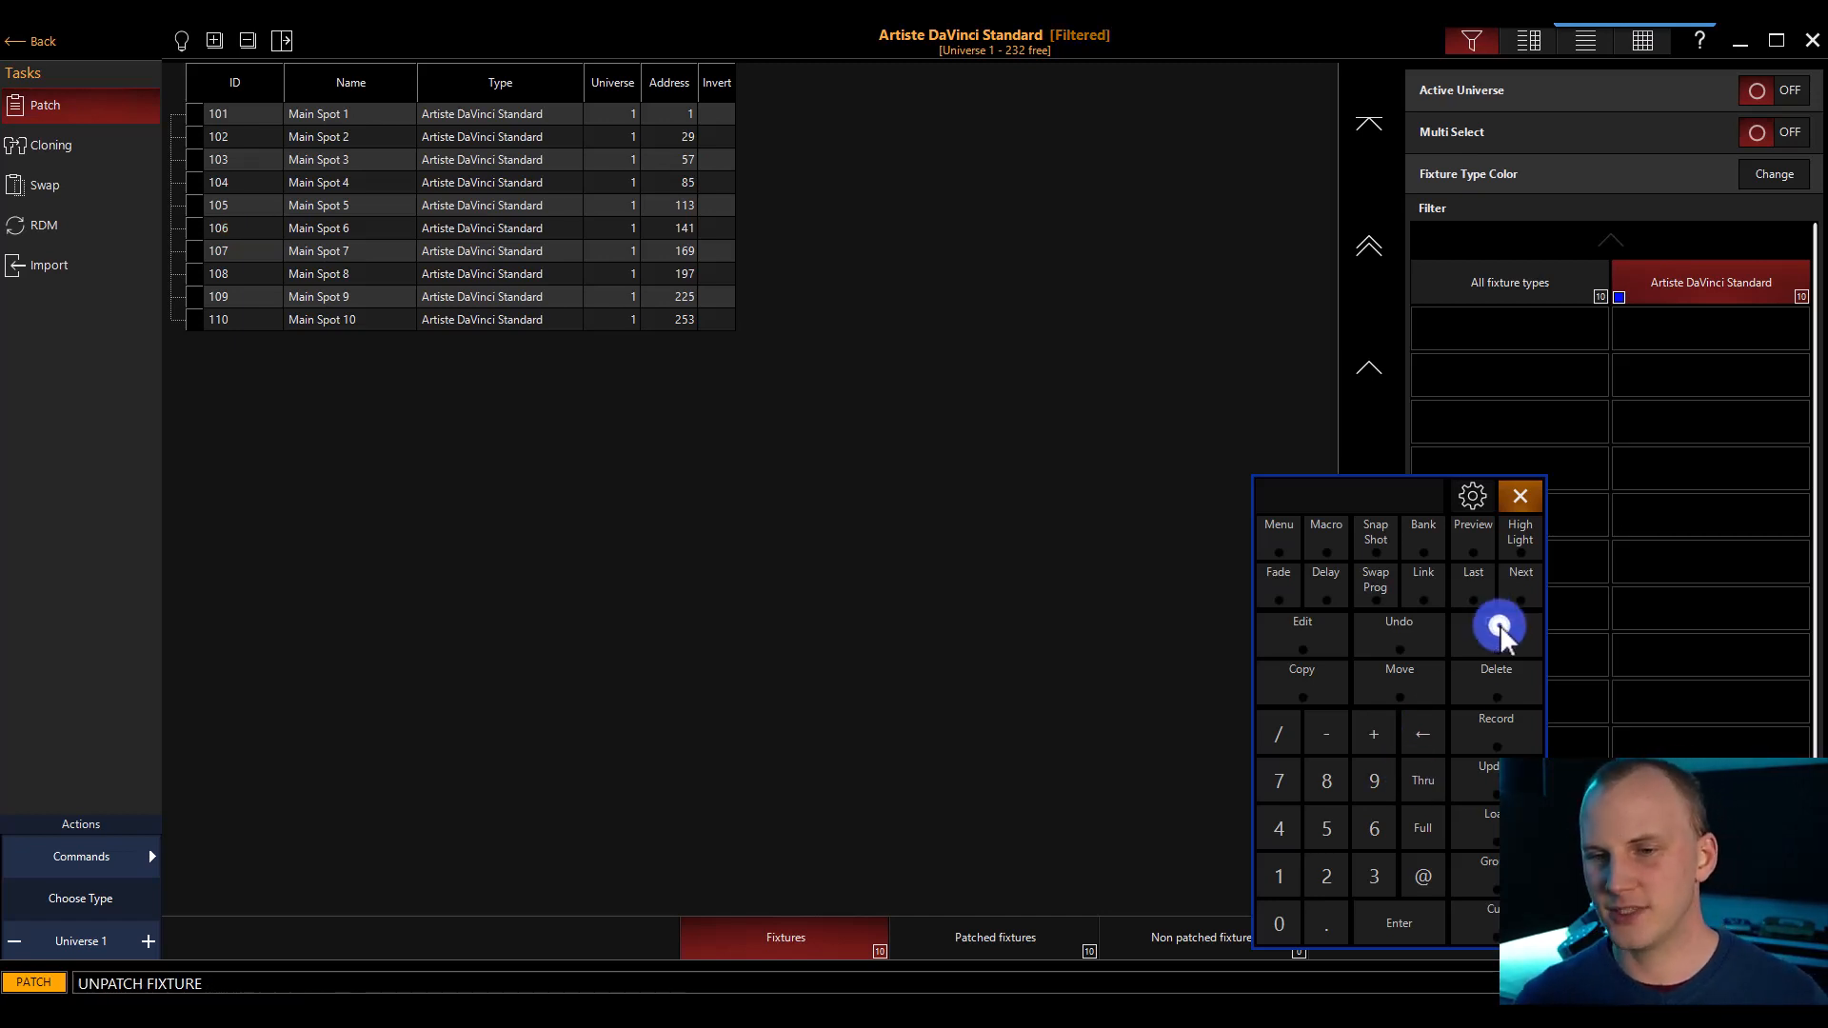
left_click(1500, 625)
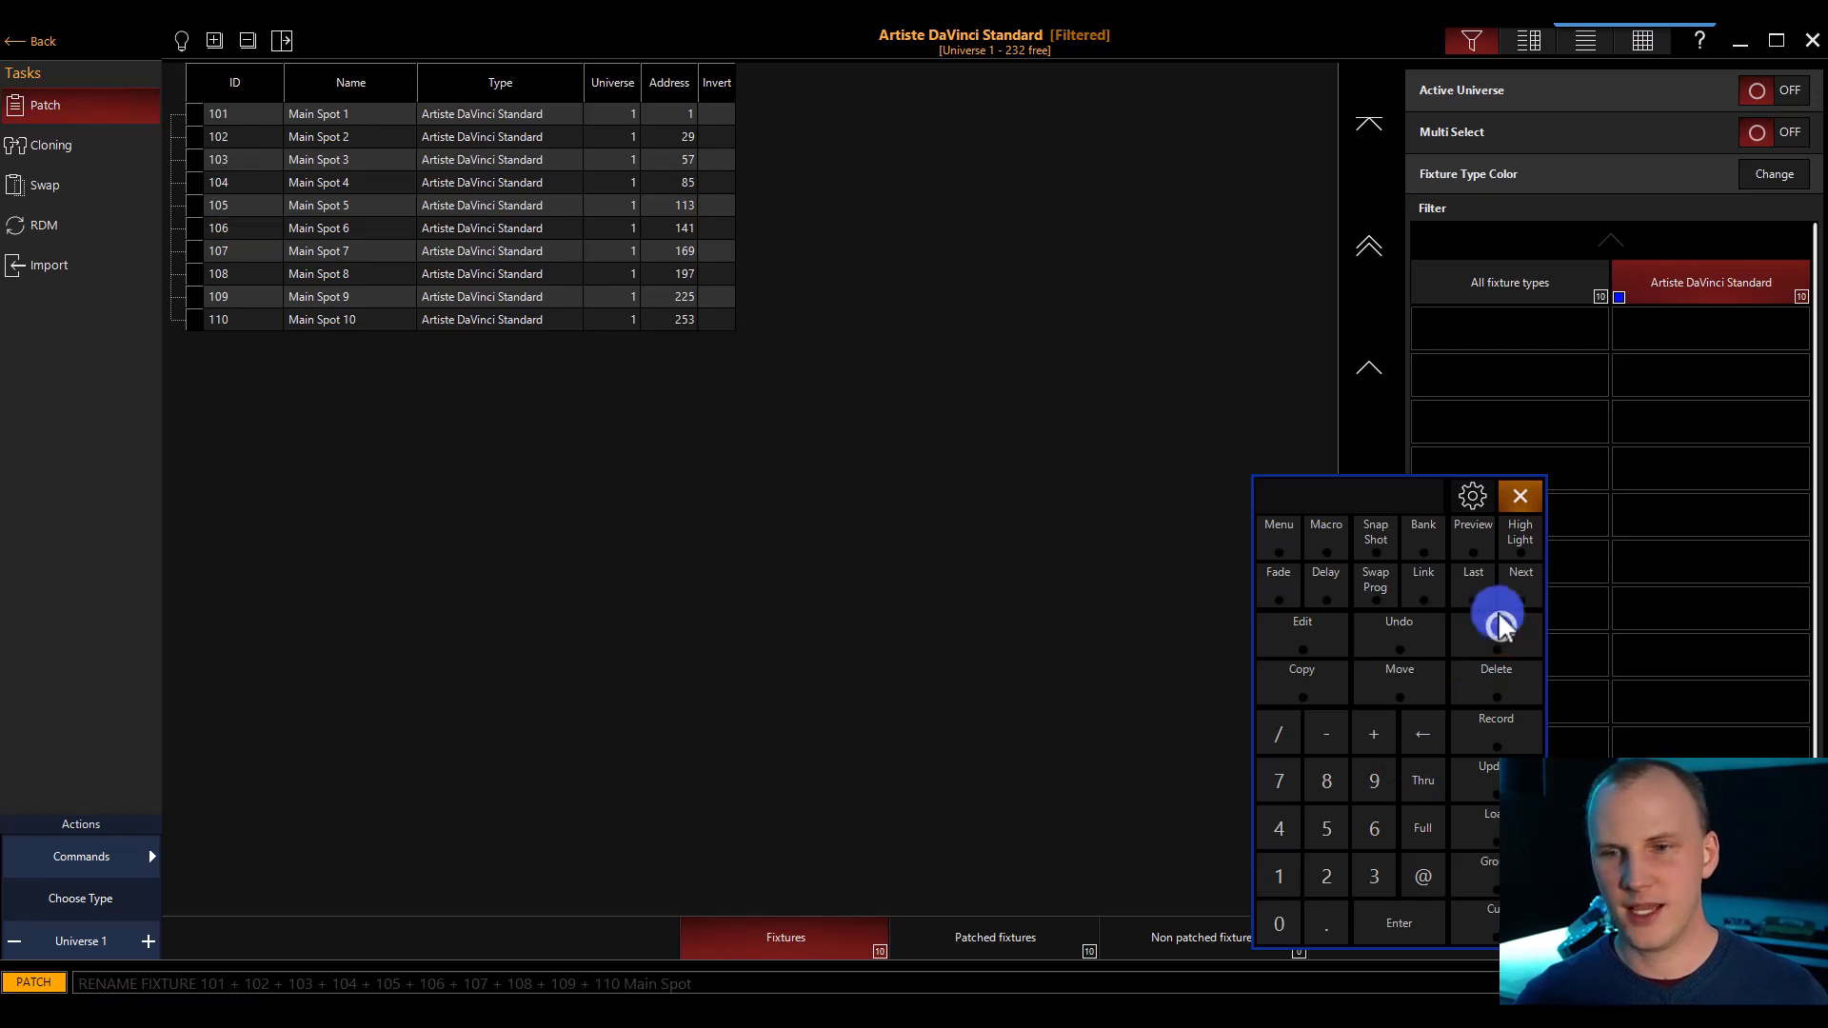
left_click(1521, 496)
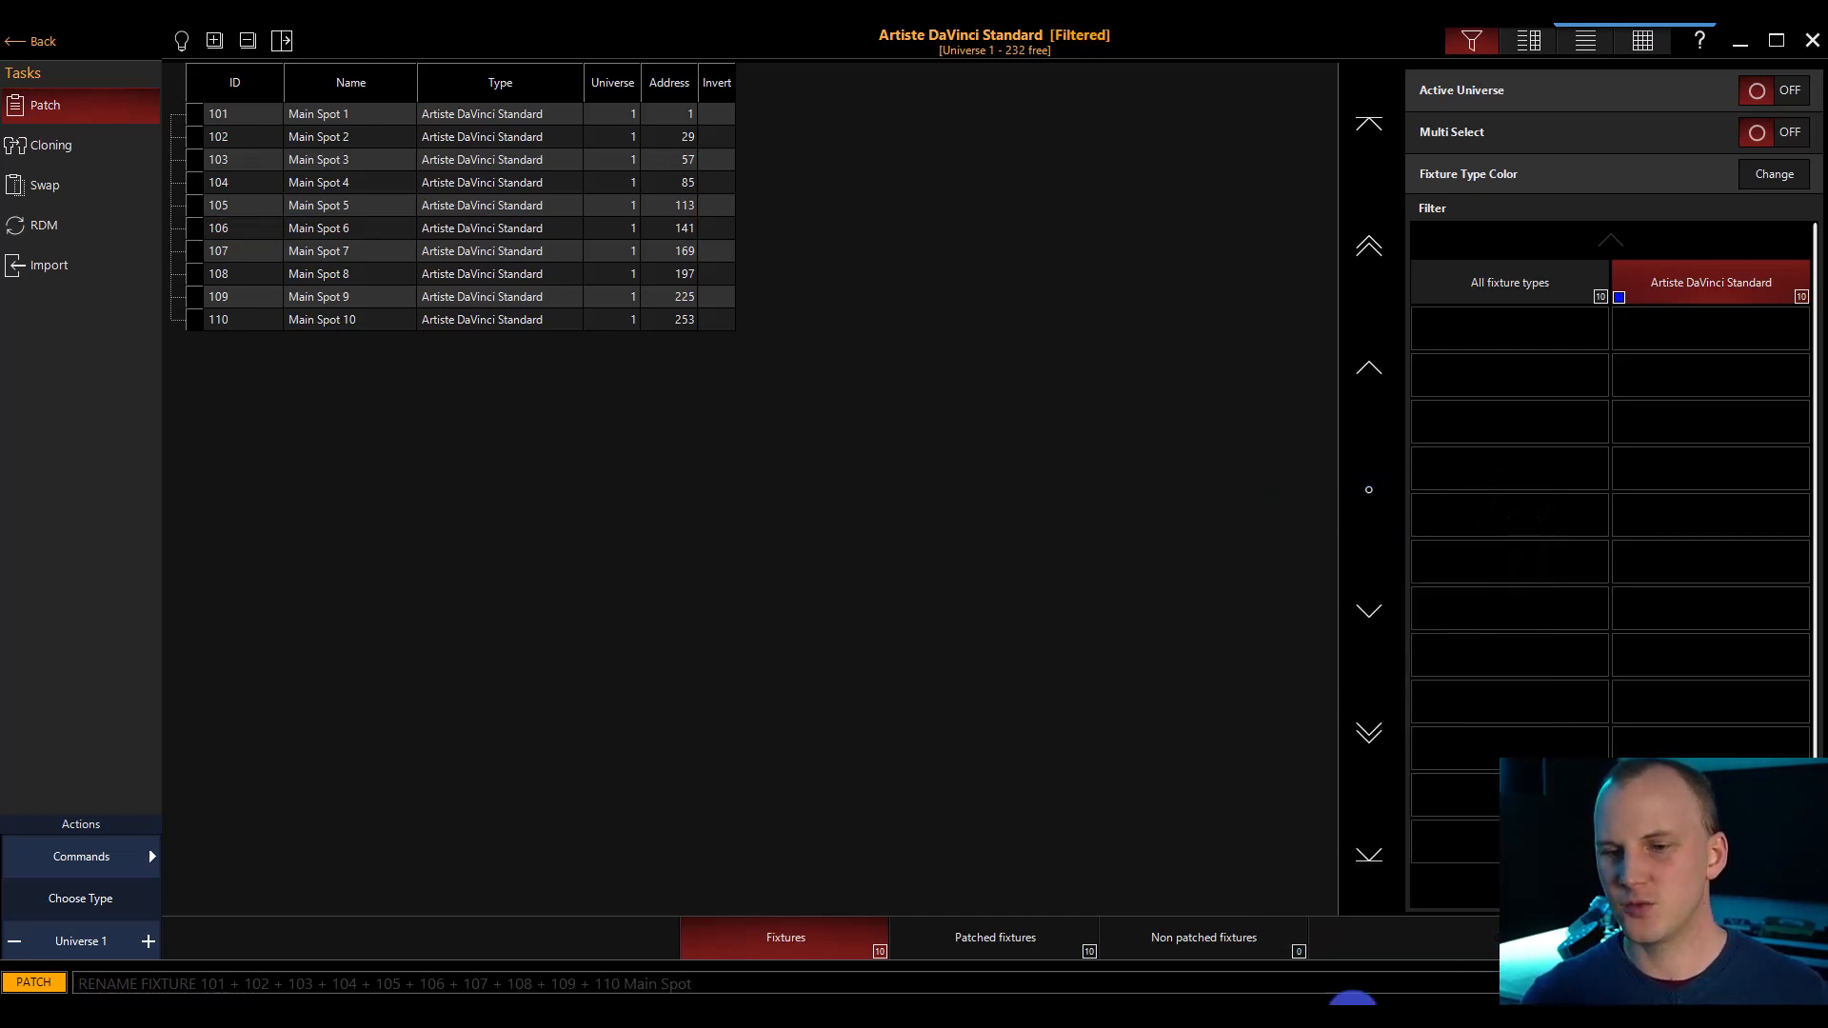
Step: Bring up the on-screen command keypad, reposition it and look over the available patch commands
left_click(1600, 984)
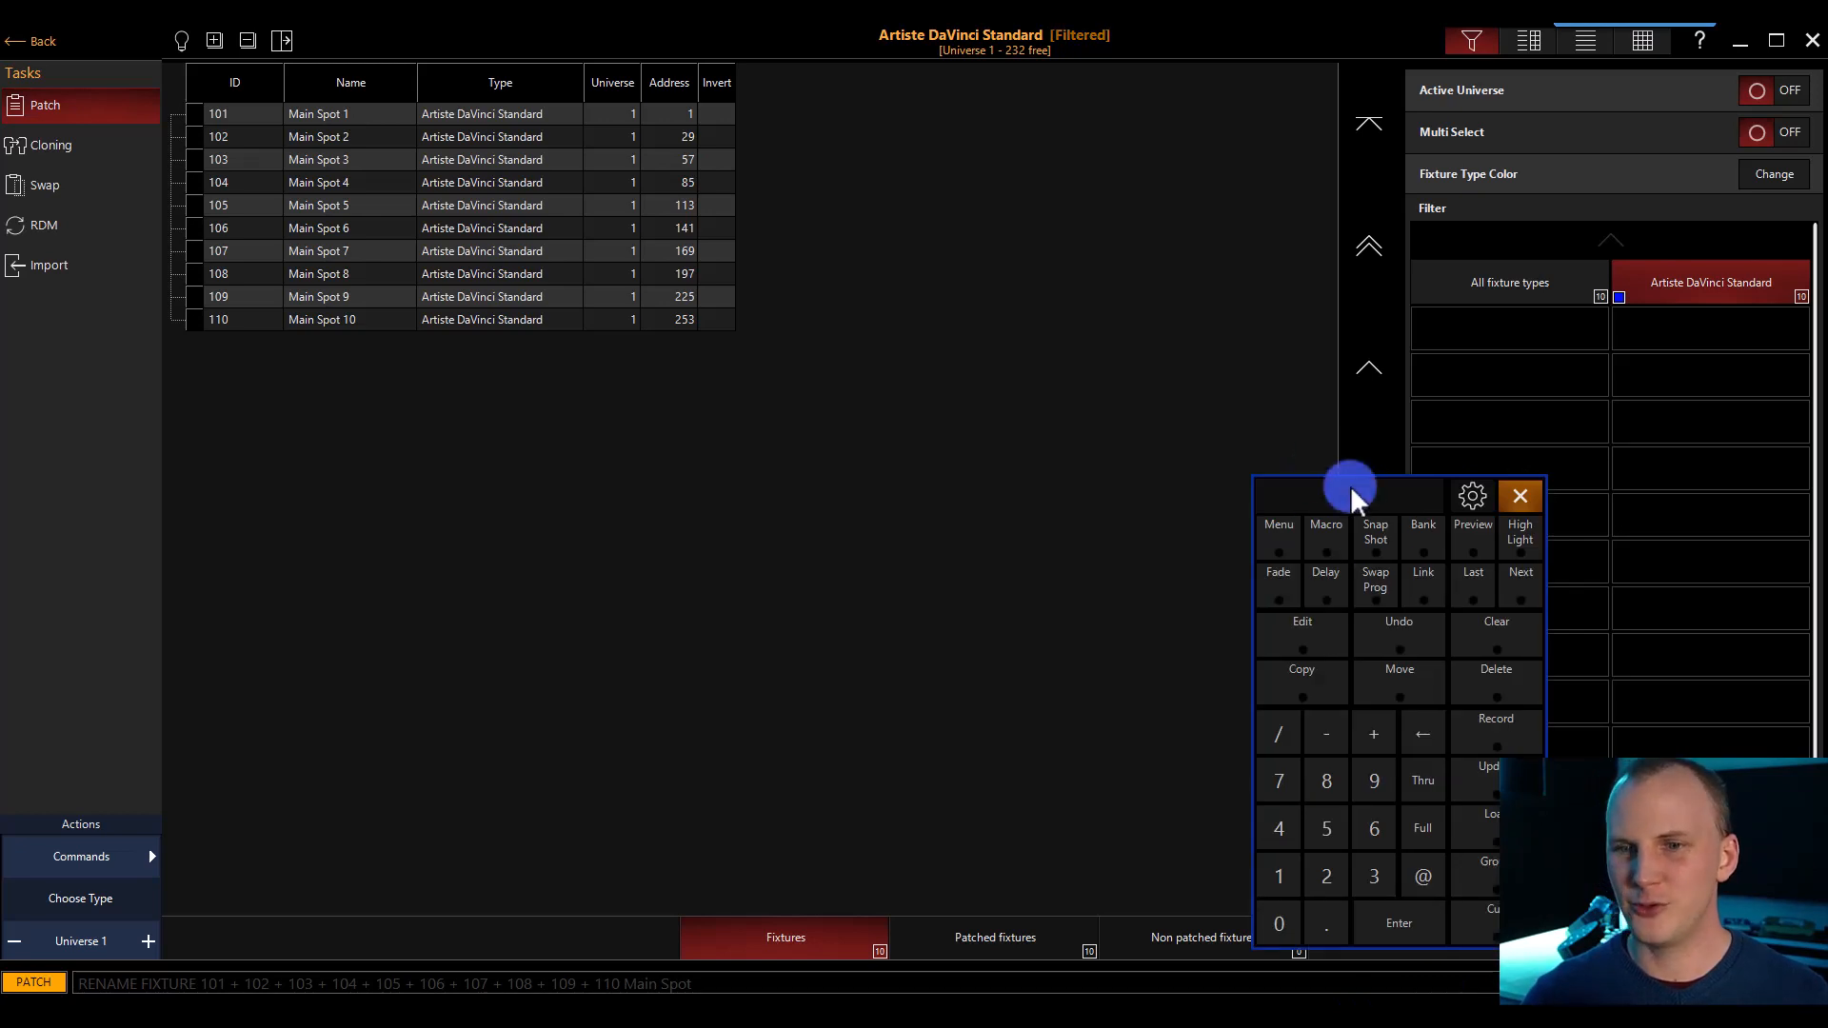
left_click_drag(1350, 485, 1425, 455)
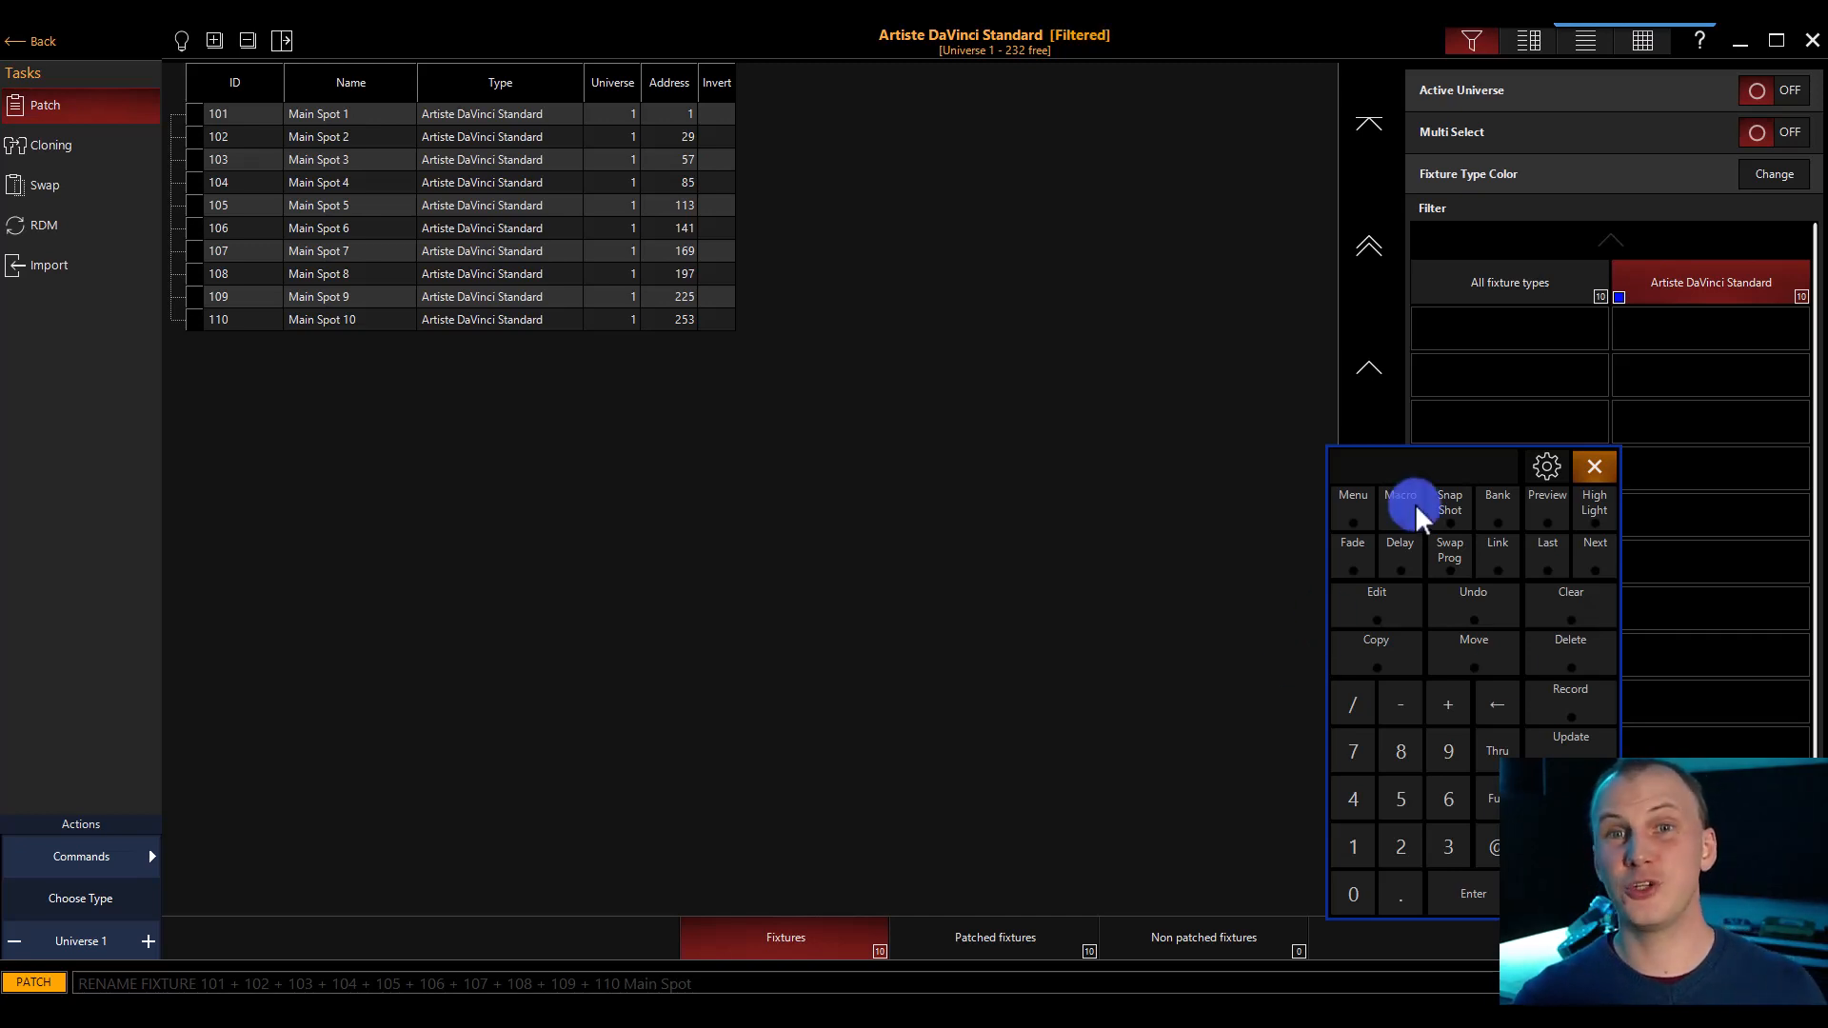
left_click(123, 854)
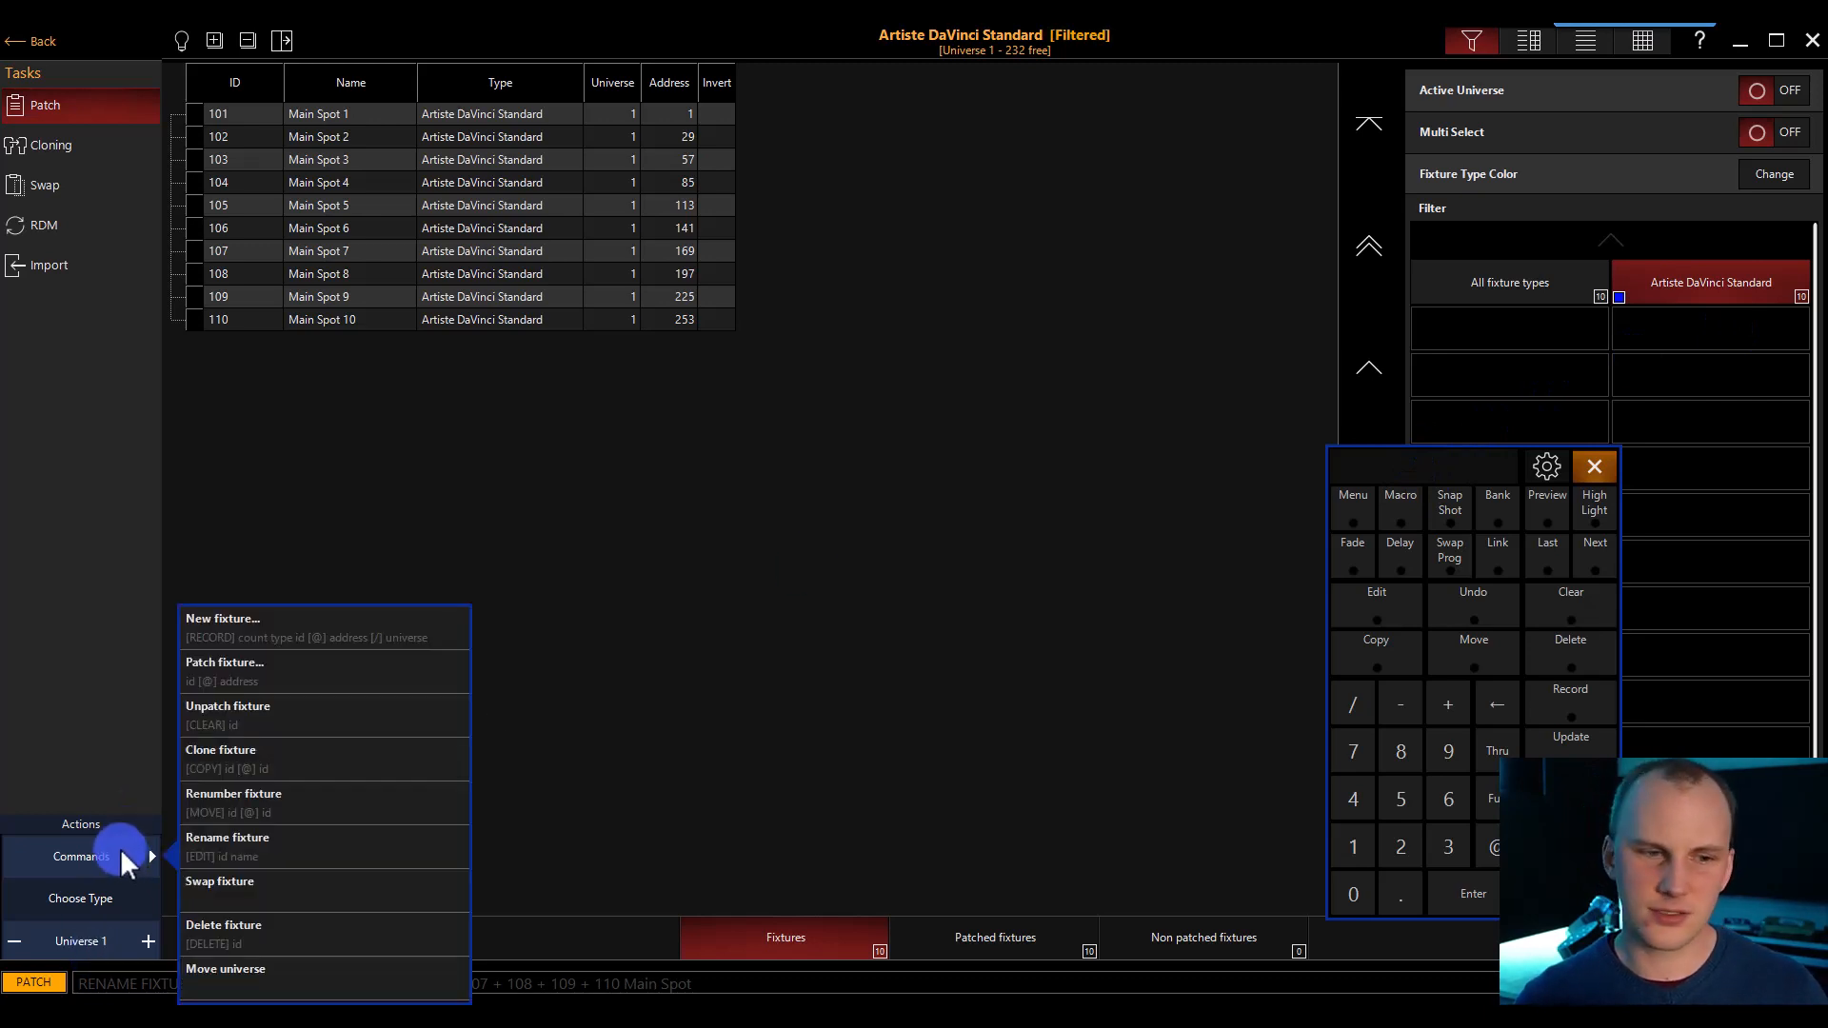
left_click(511, 385)
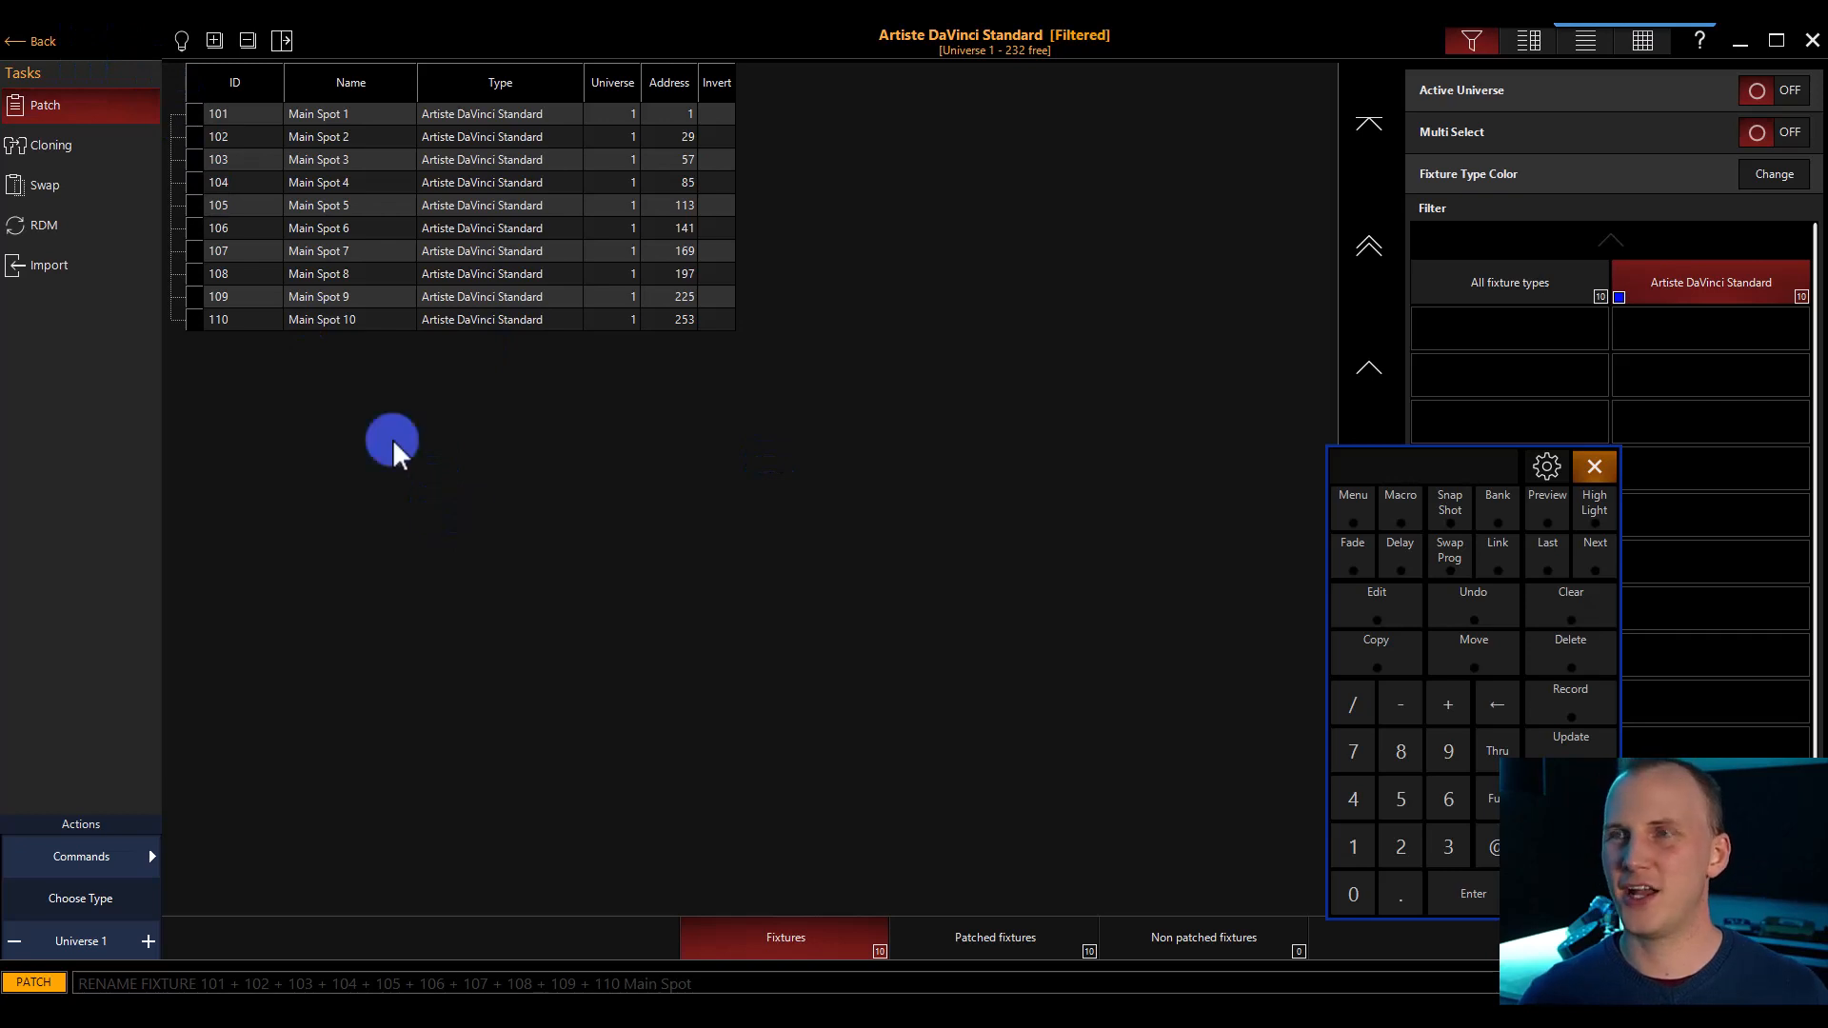
Step: Leave the patch and open the show's EtherDMX network settings
left_click(33, 44)
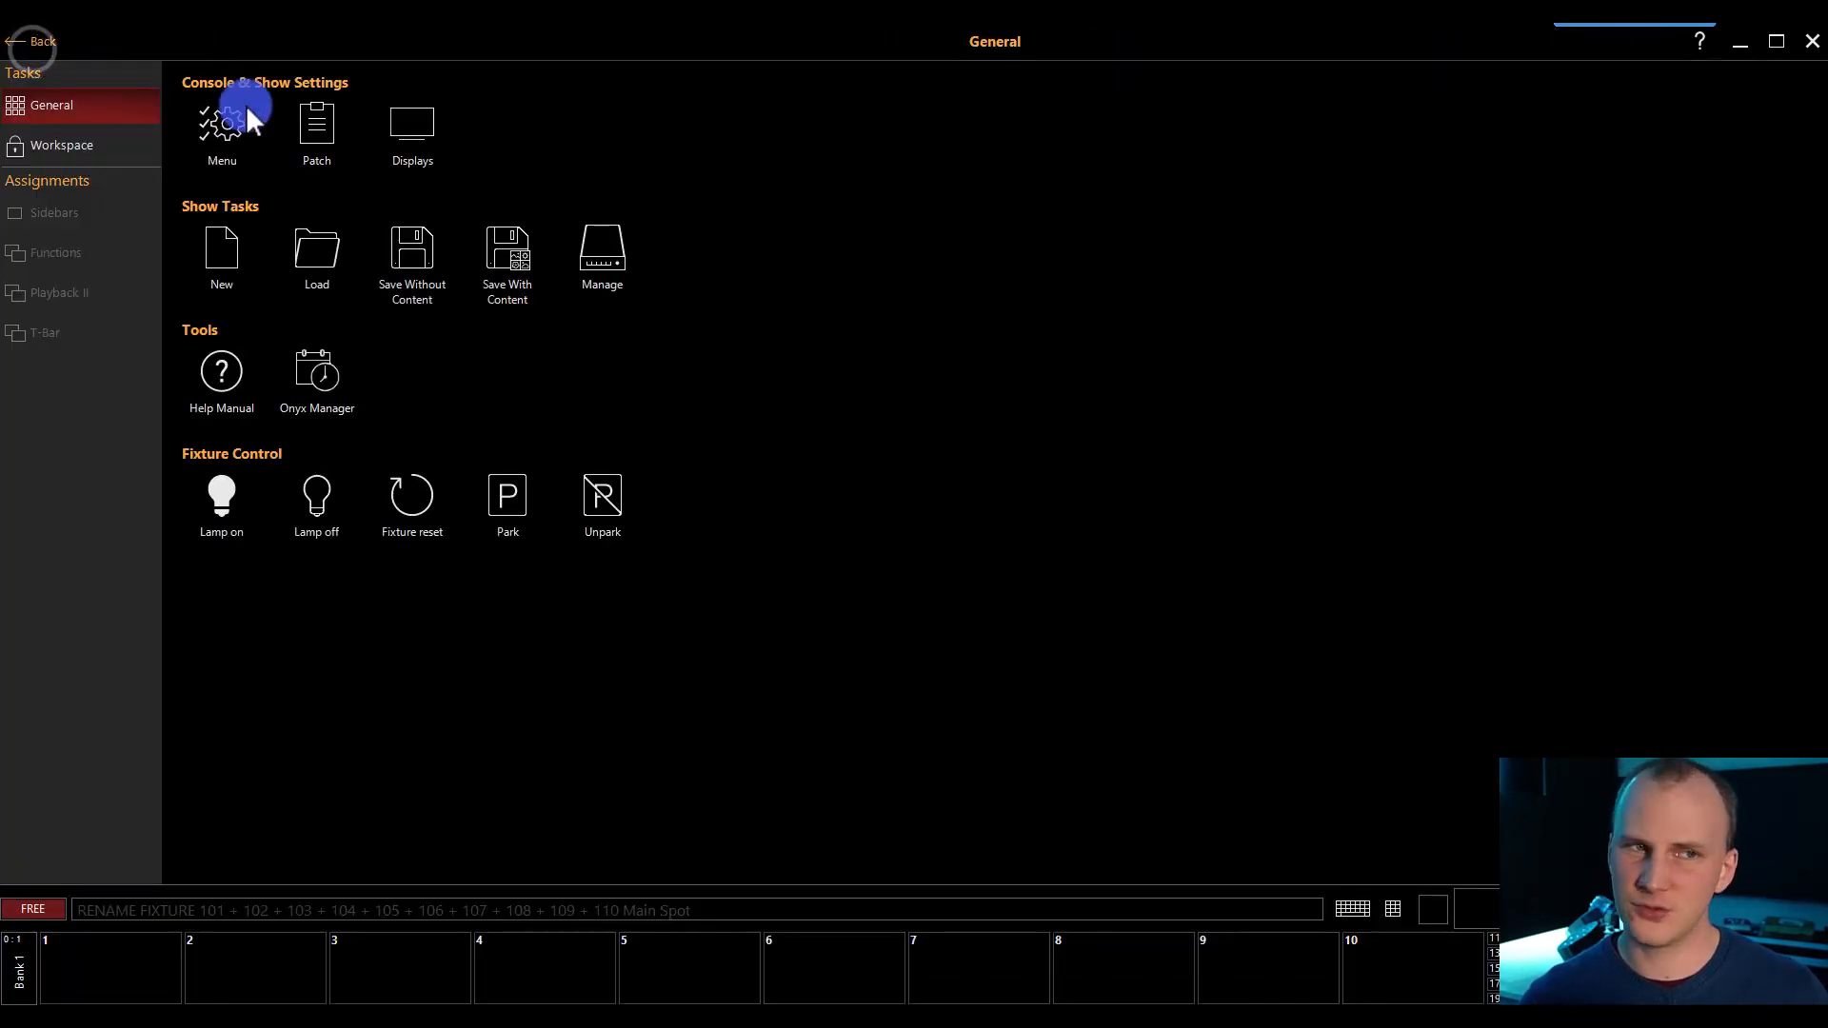
left_click(220, 118)
left_click(76, 289)
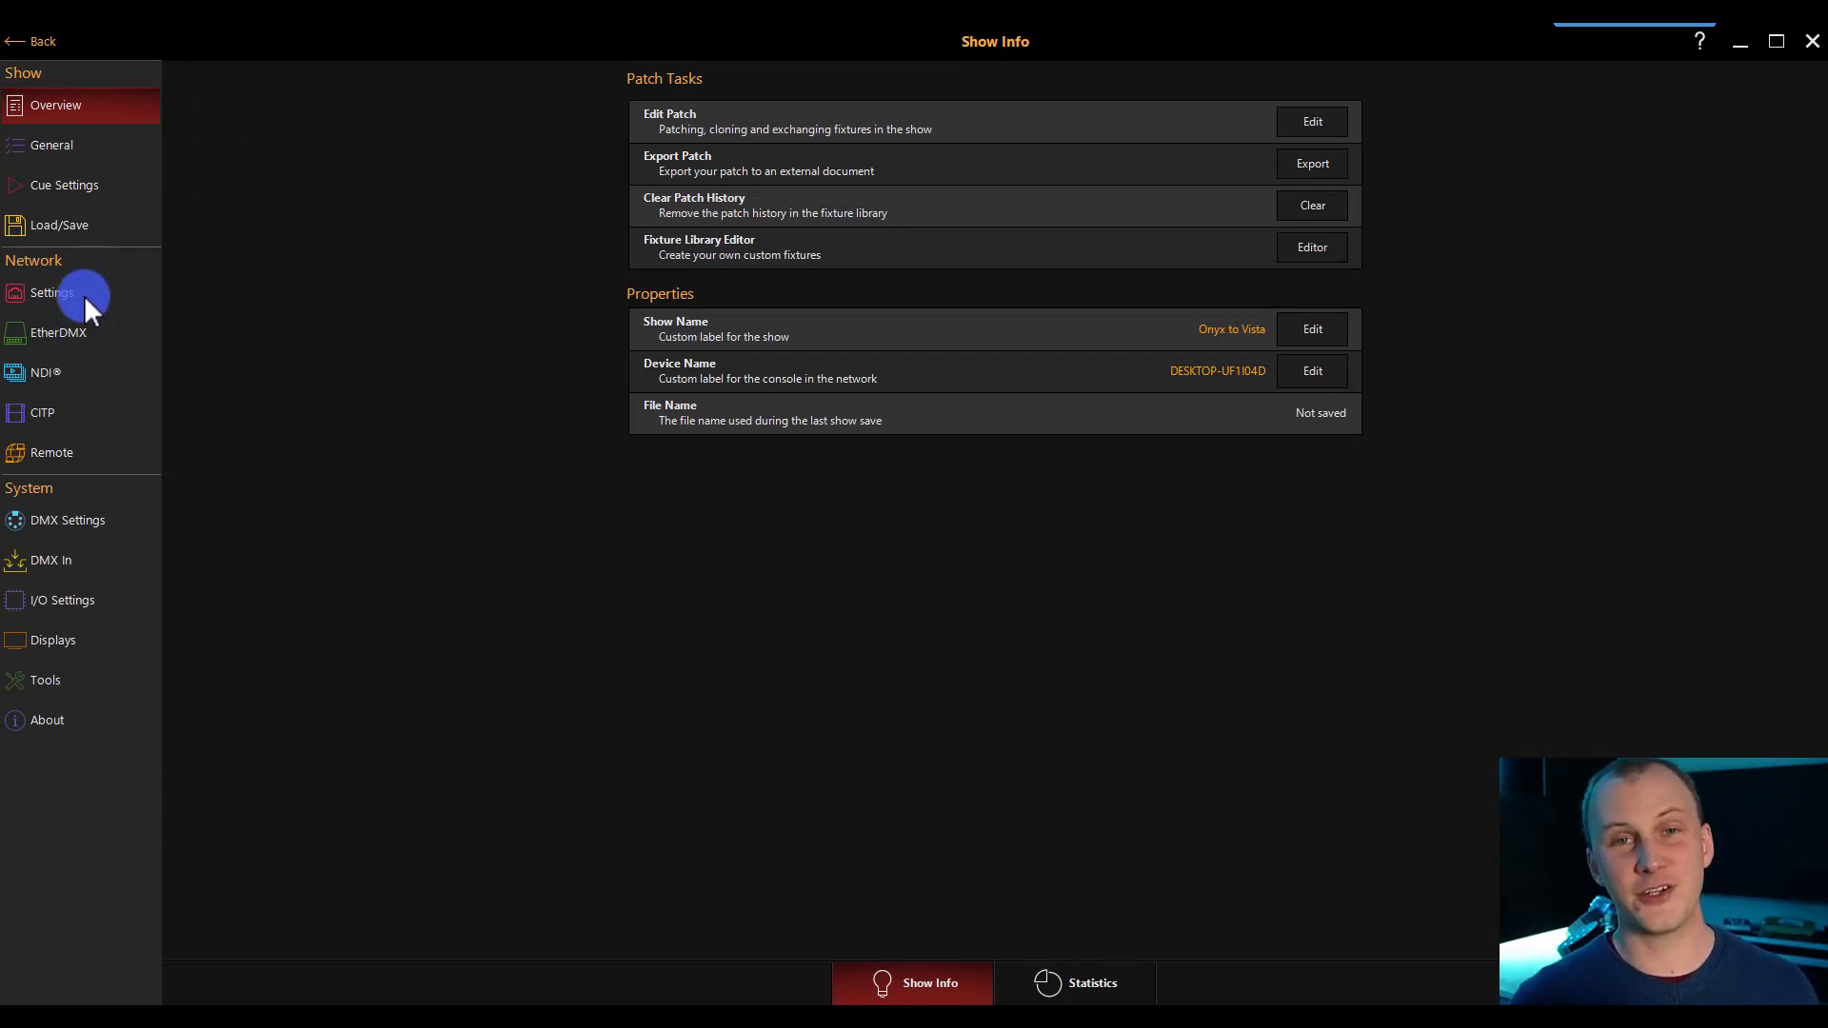
left_click(82, 318)
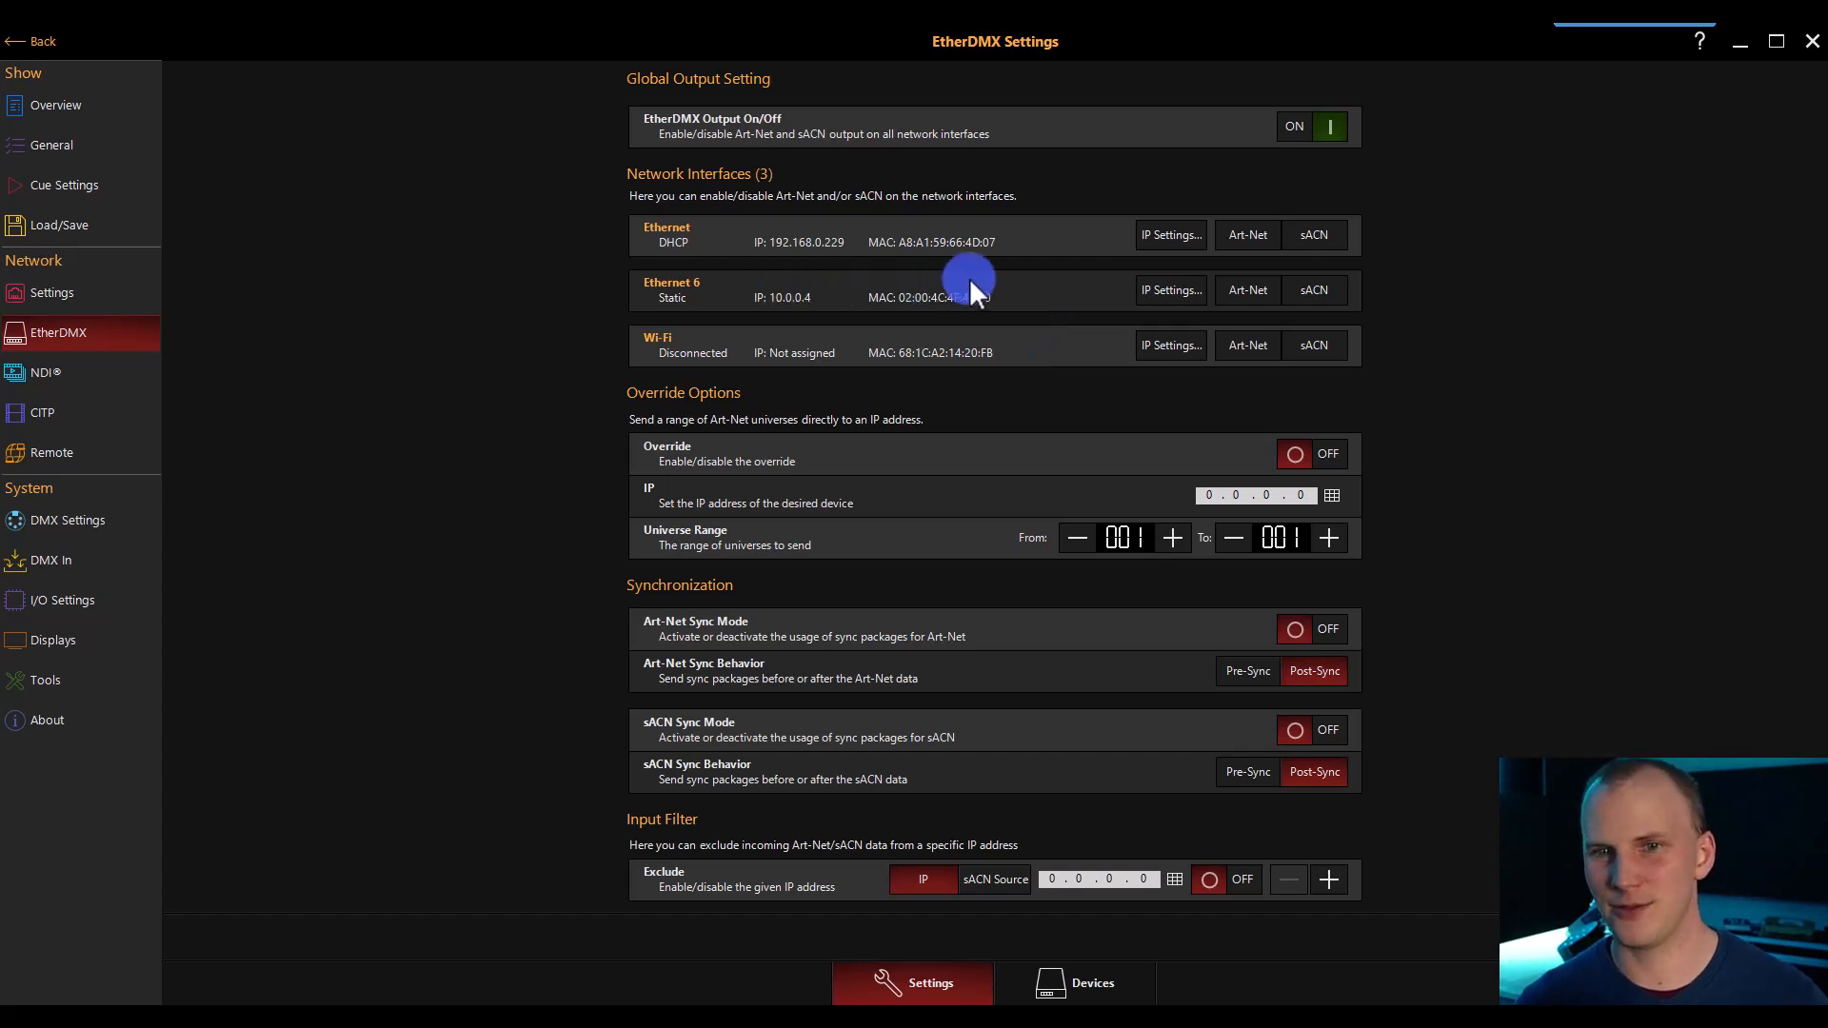
Step: Examine the IP settings of the Ethernet network interface without changing them
left_click(1165, 234)
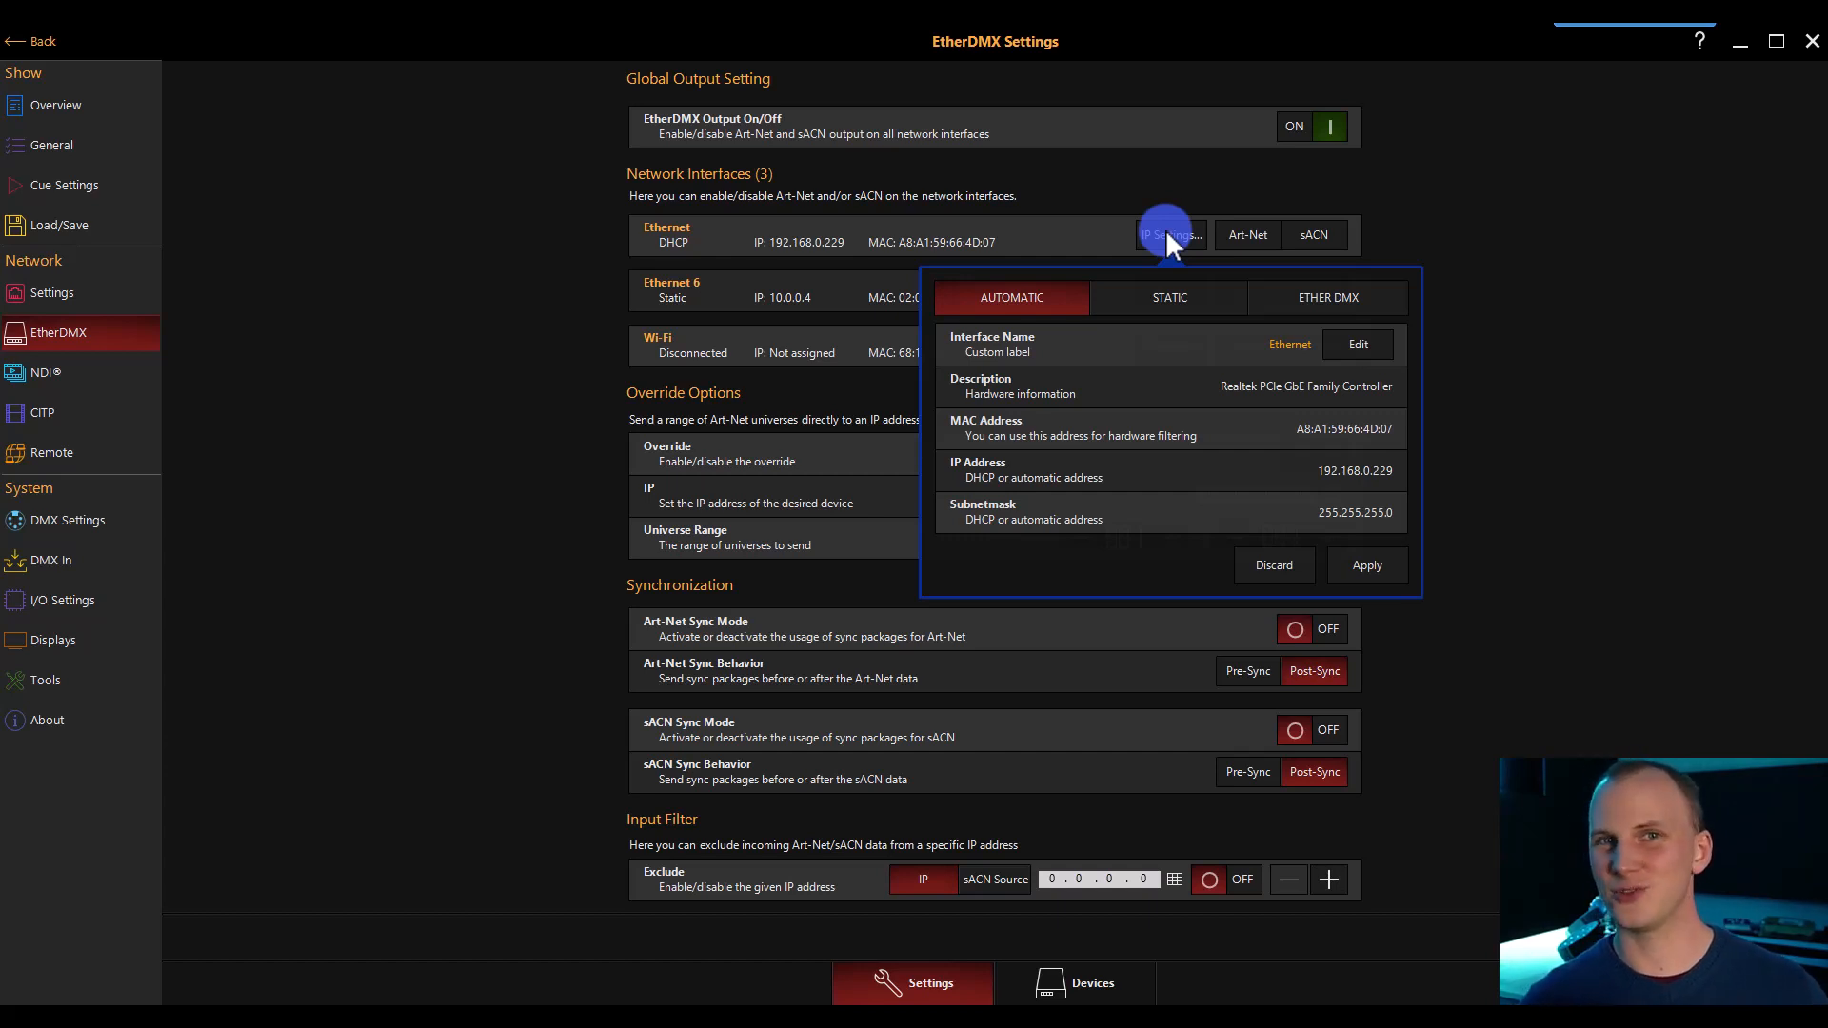
left_click(1232, 183)
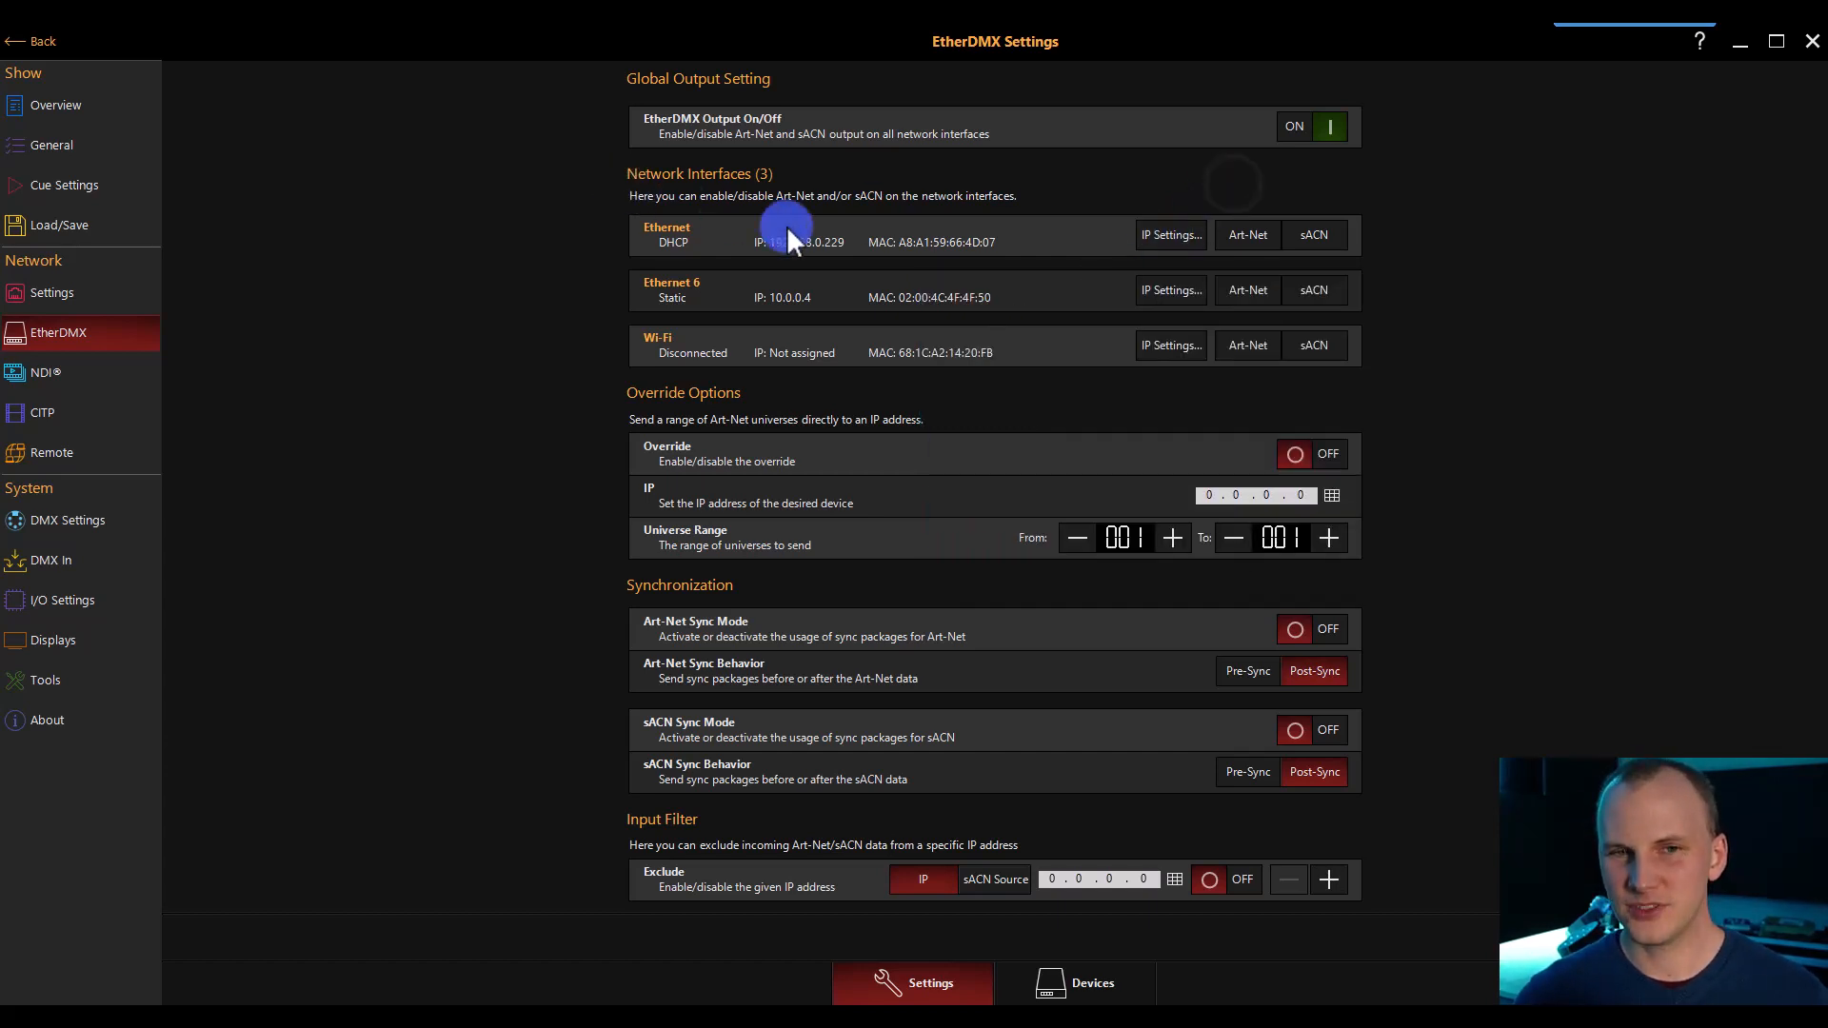
left_click(1181, 235)
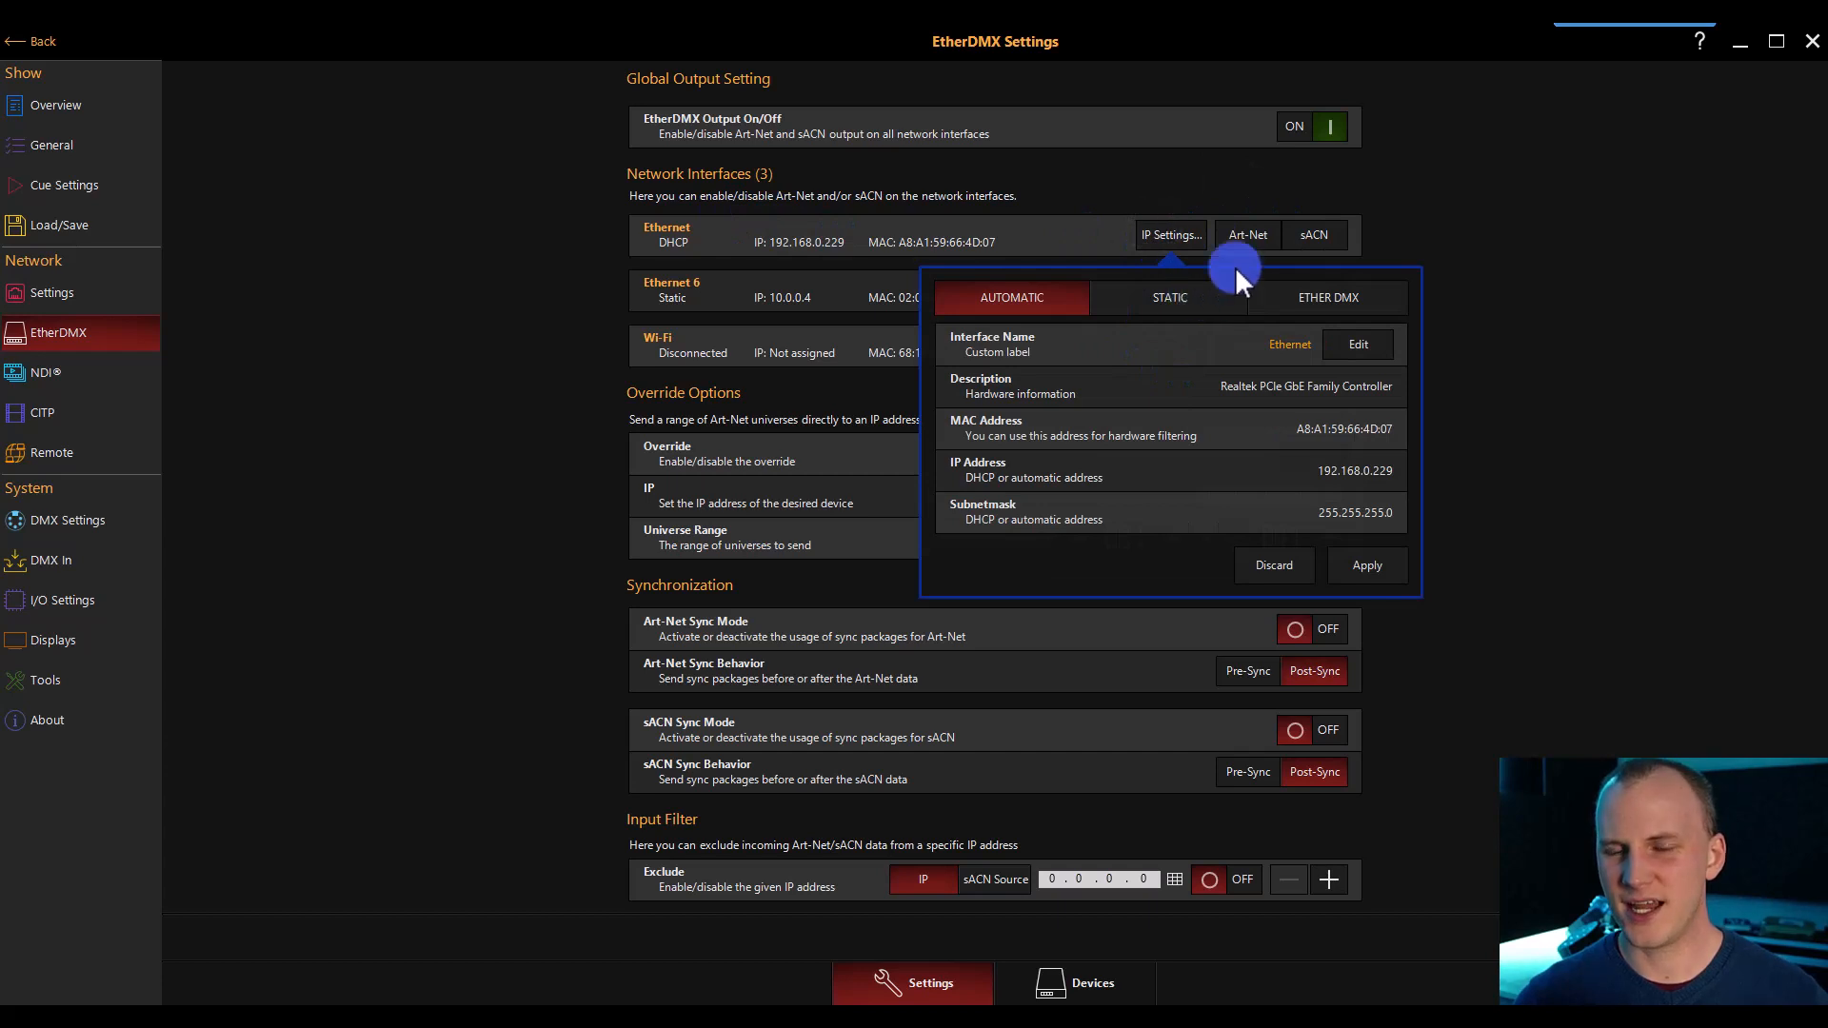
left_click(1386, 198)
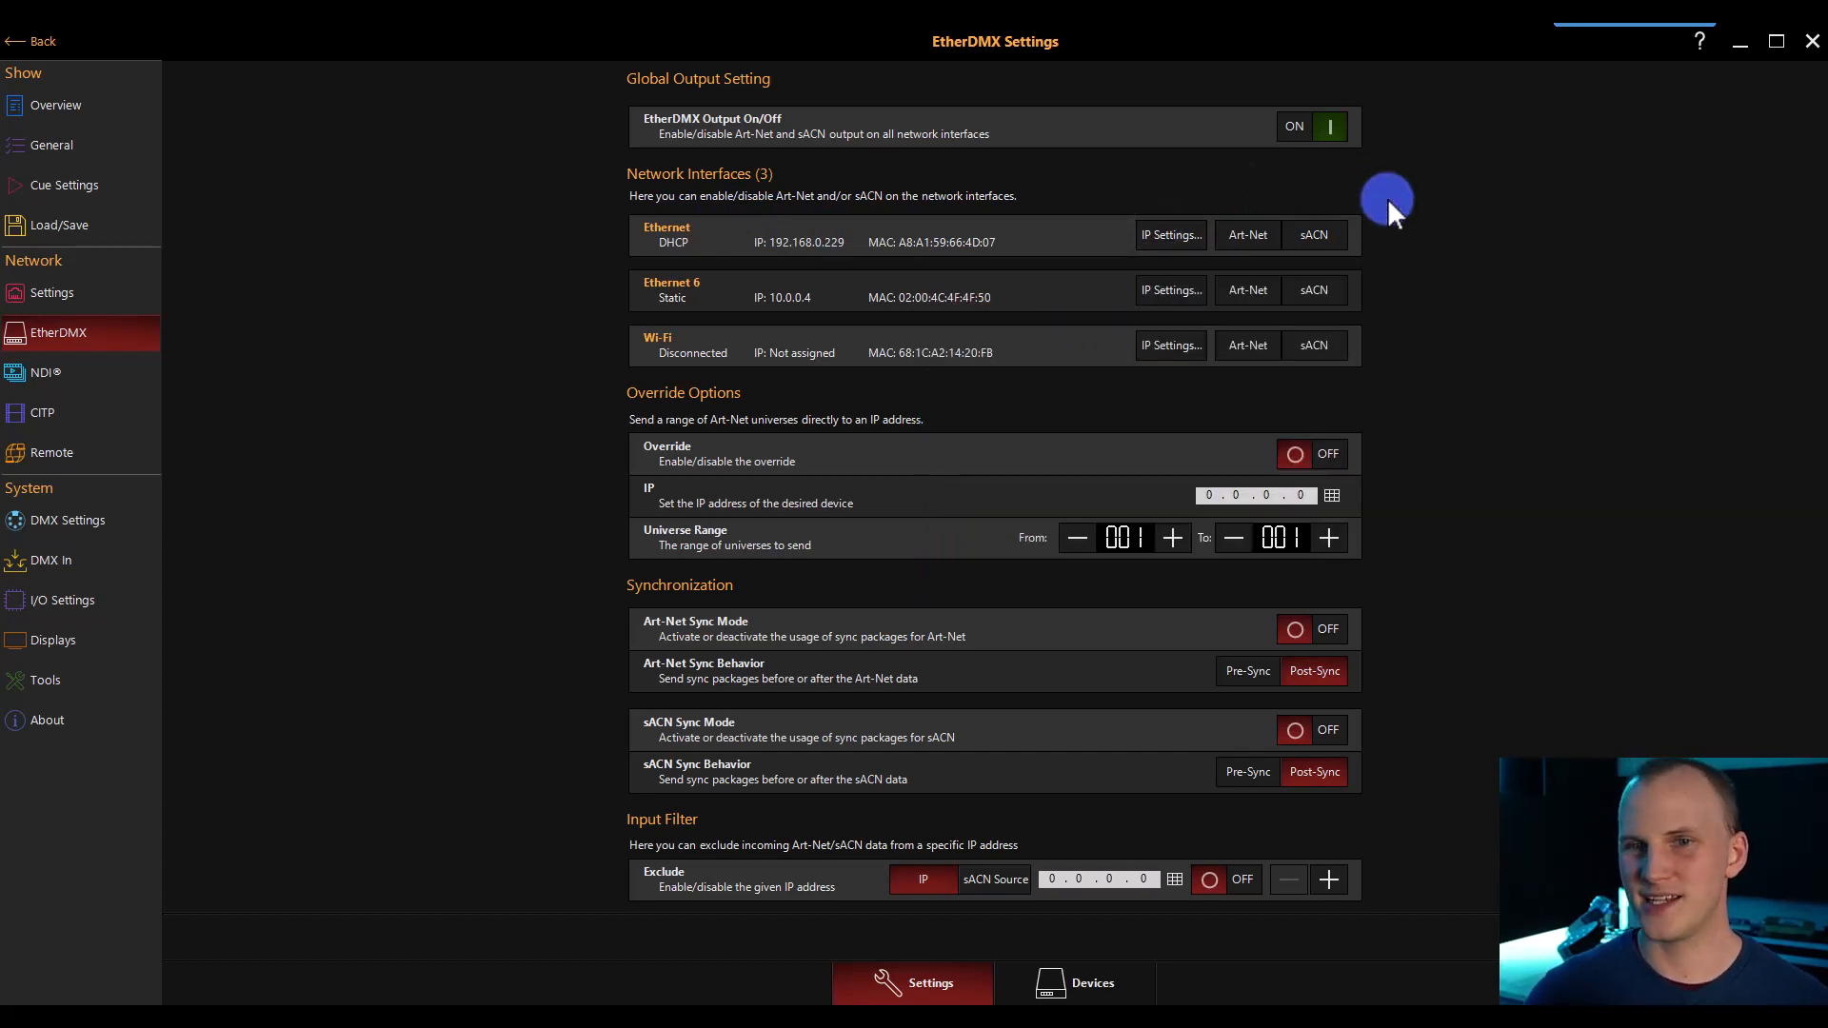
Step: Enable Art-Net on the Ethernet 6 interface, toggling sACN on and off to compare its rules
left_click(1240, 235)
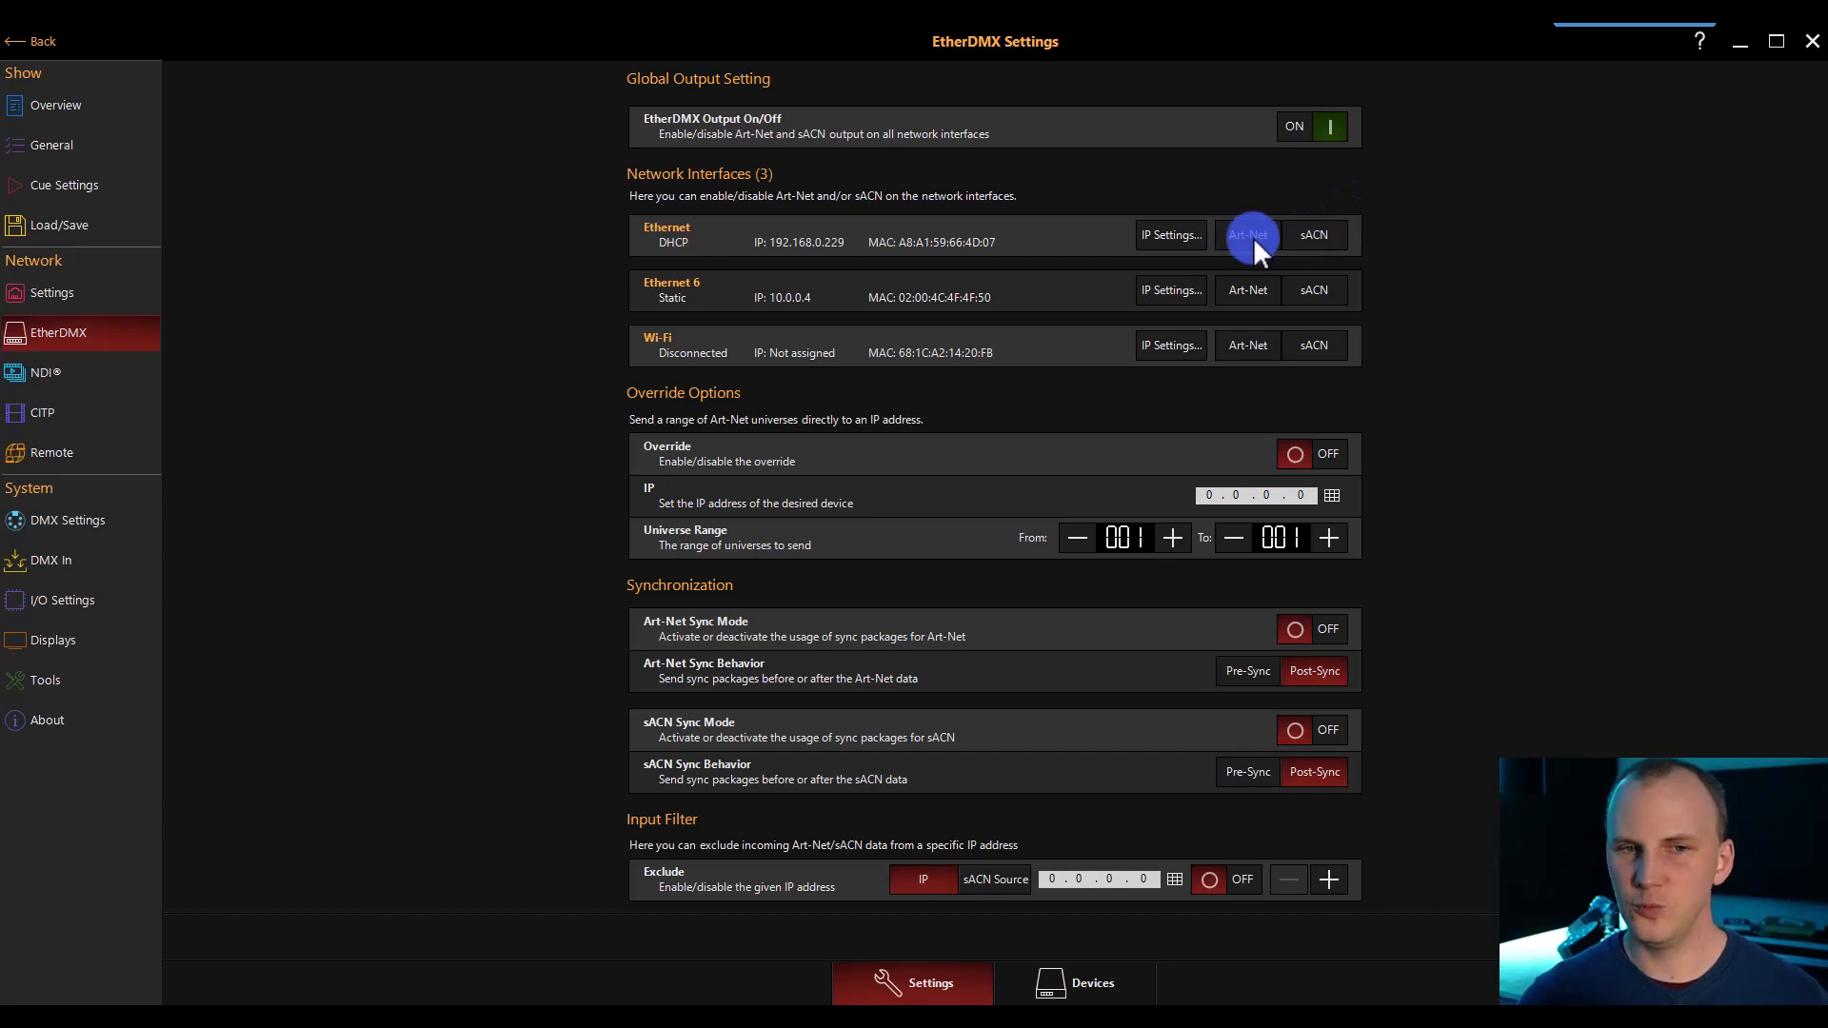
left_click(1262, 287)
left_click(1255, 288)
left_click(1255, 287)
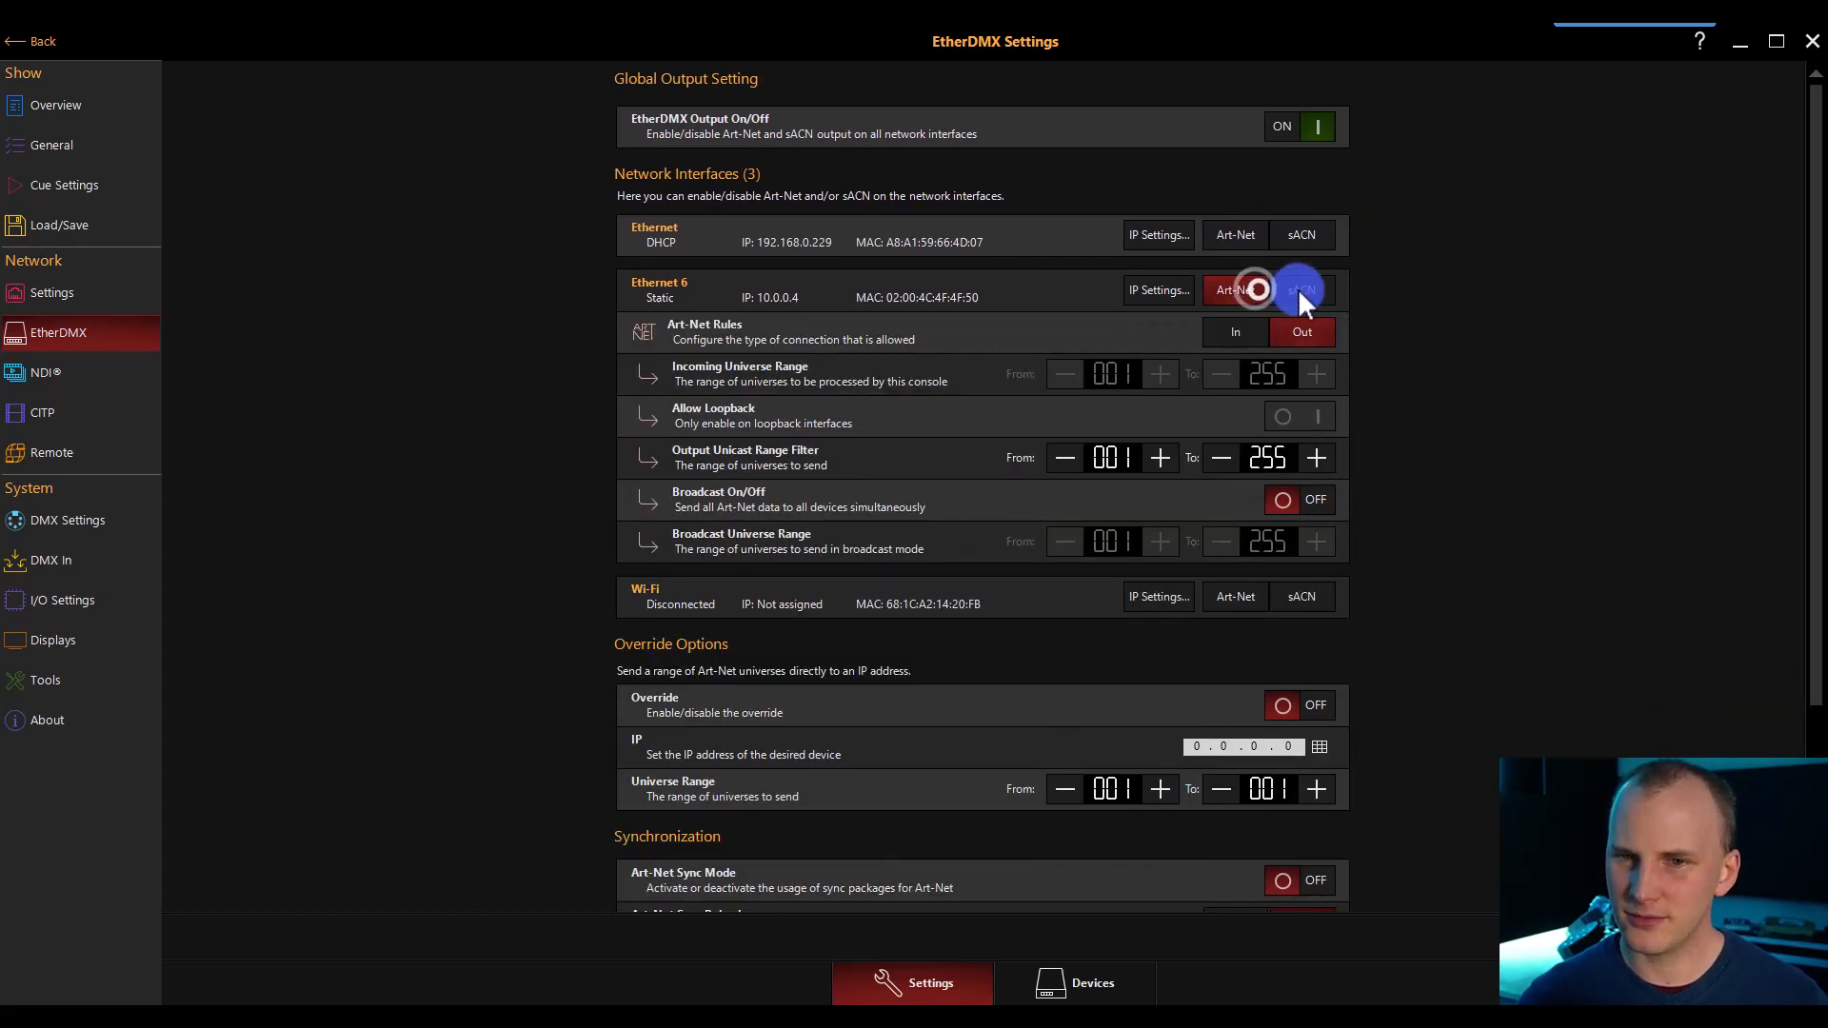
left_click(1299, 289)
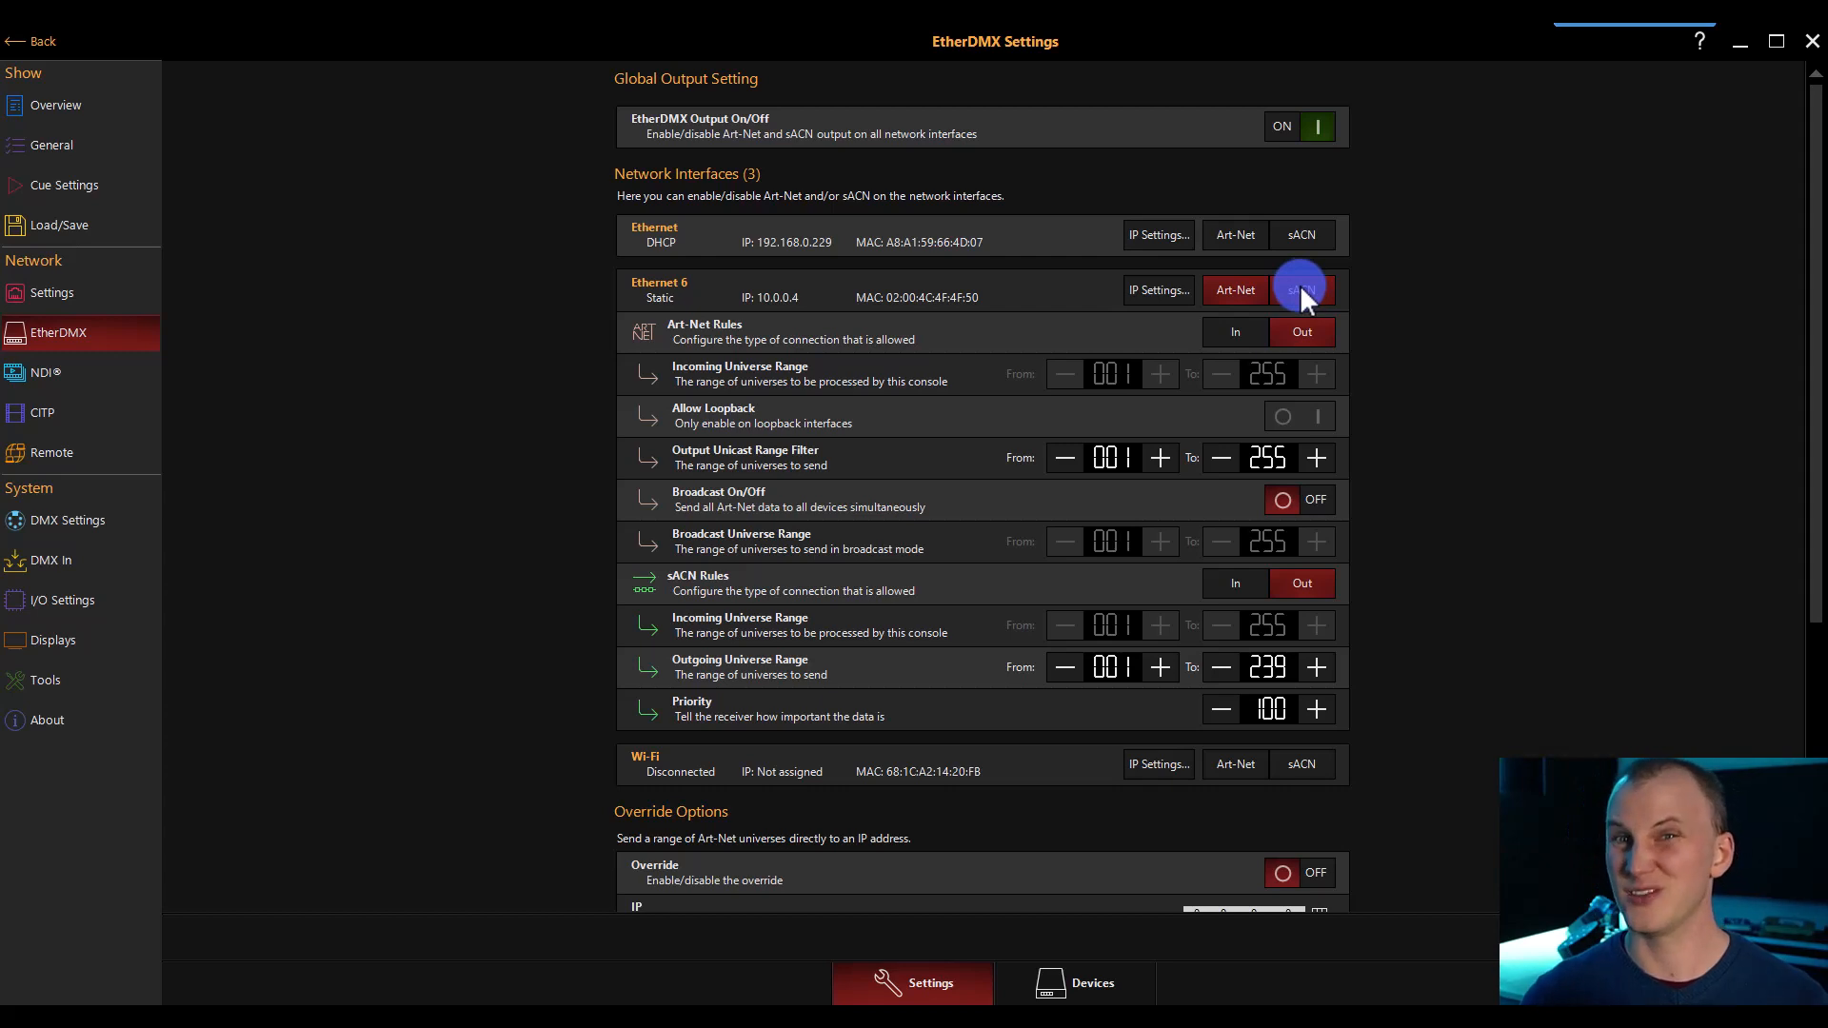
left_click(1299, 289)
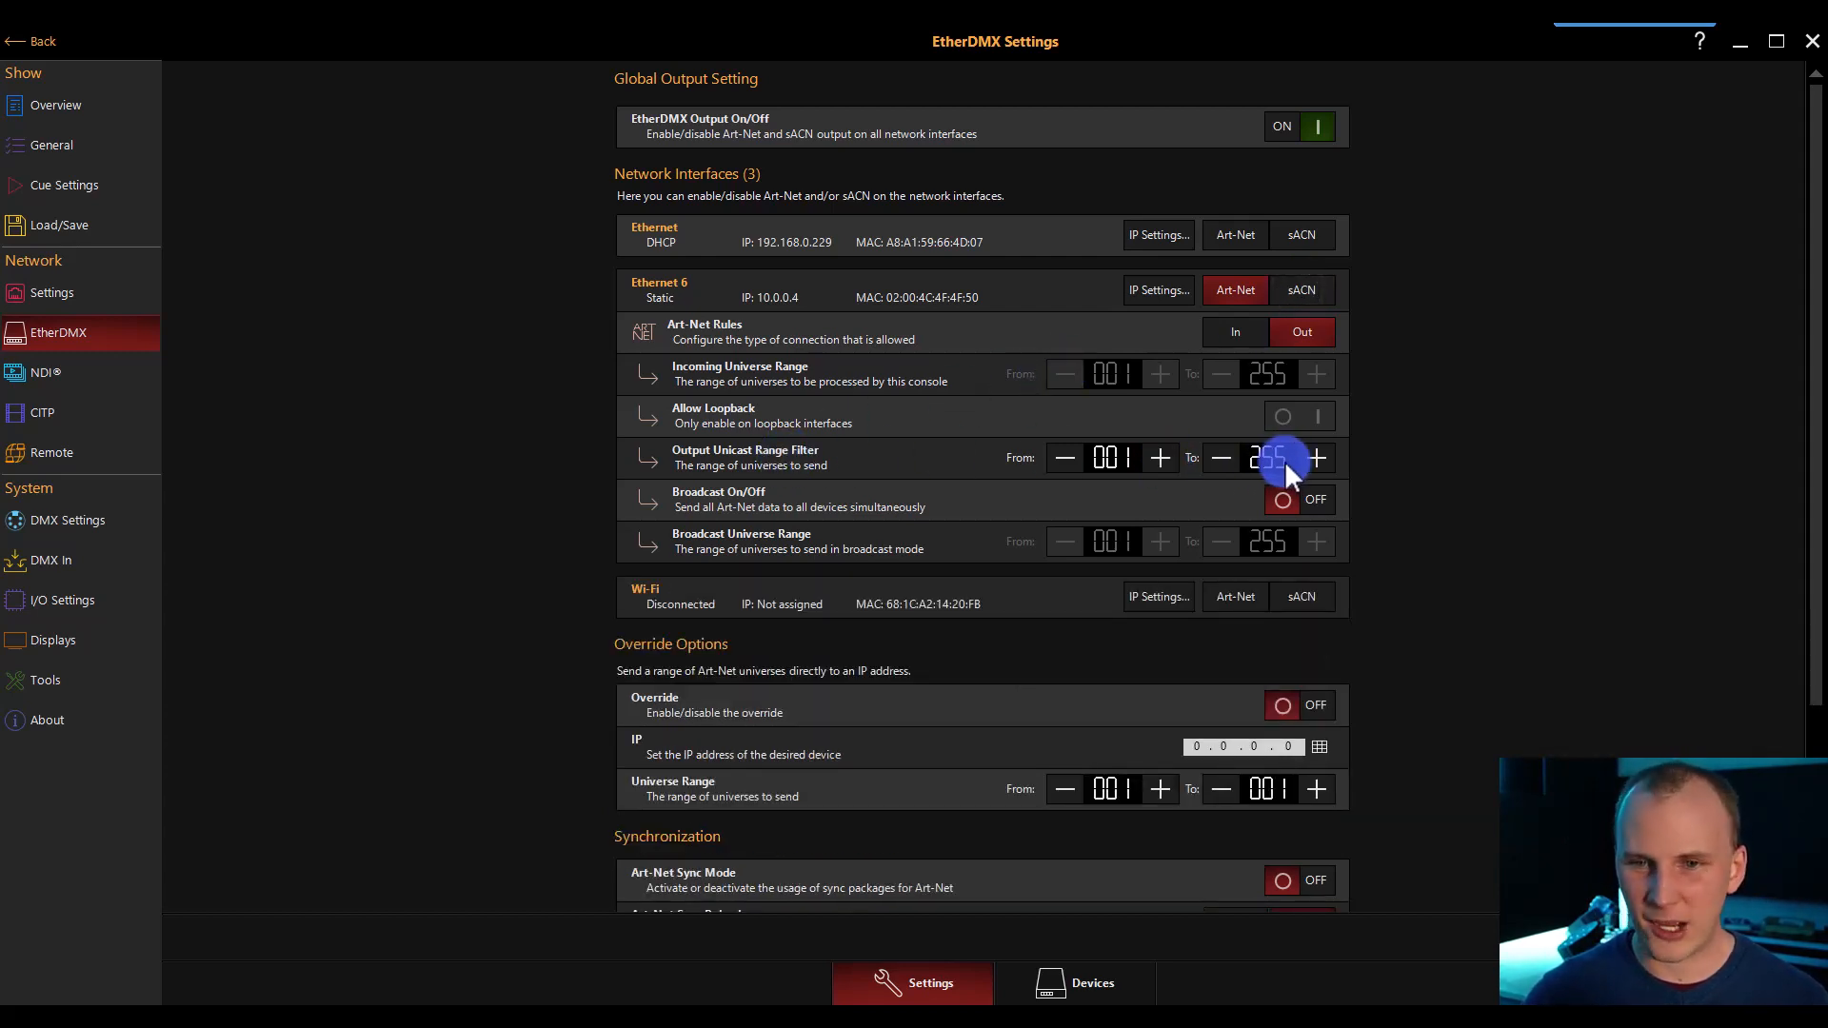
Step: Set the Ethernet 6 Art-Net output unicast range filter to universes 1 through 5
left_click(1100, 455)
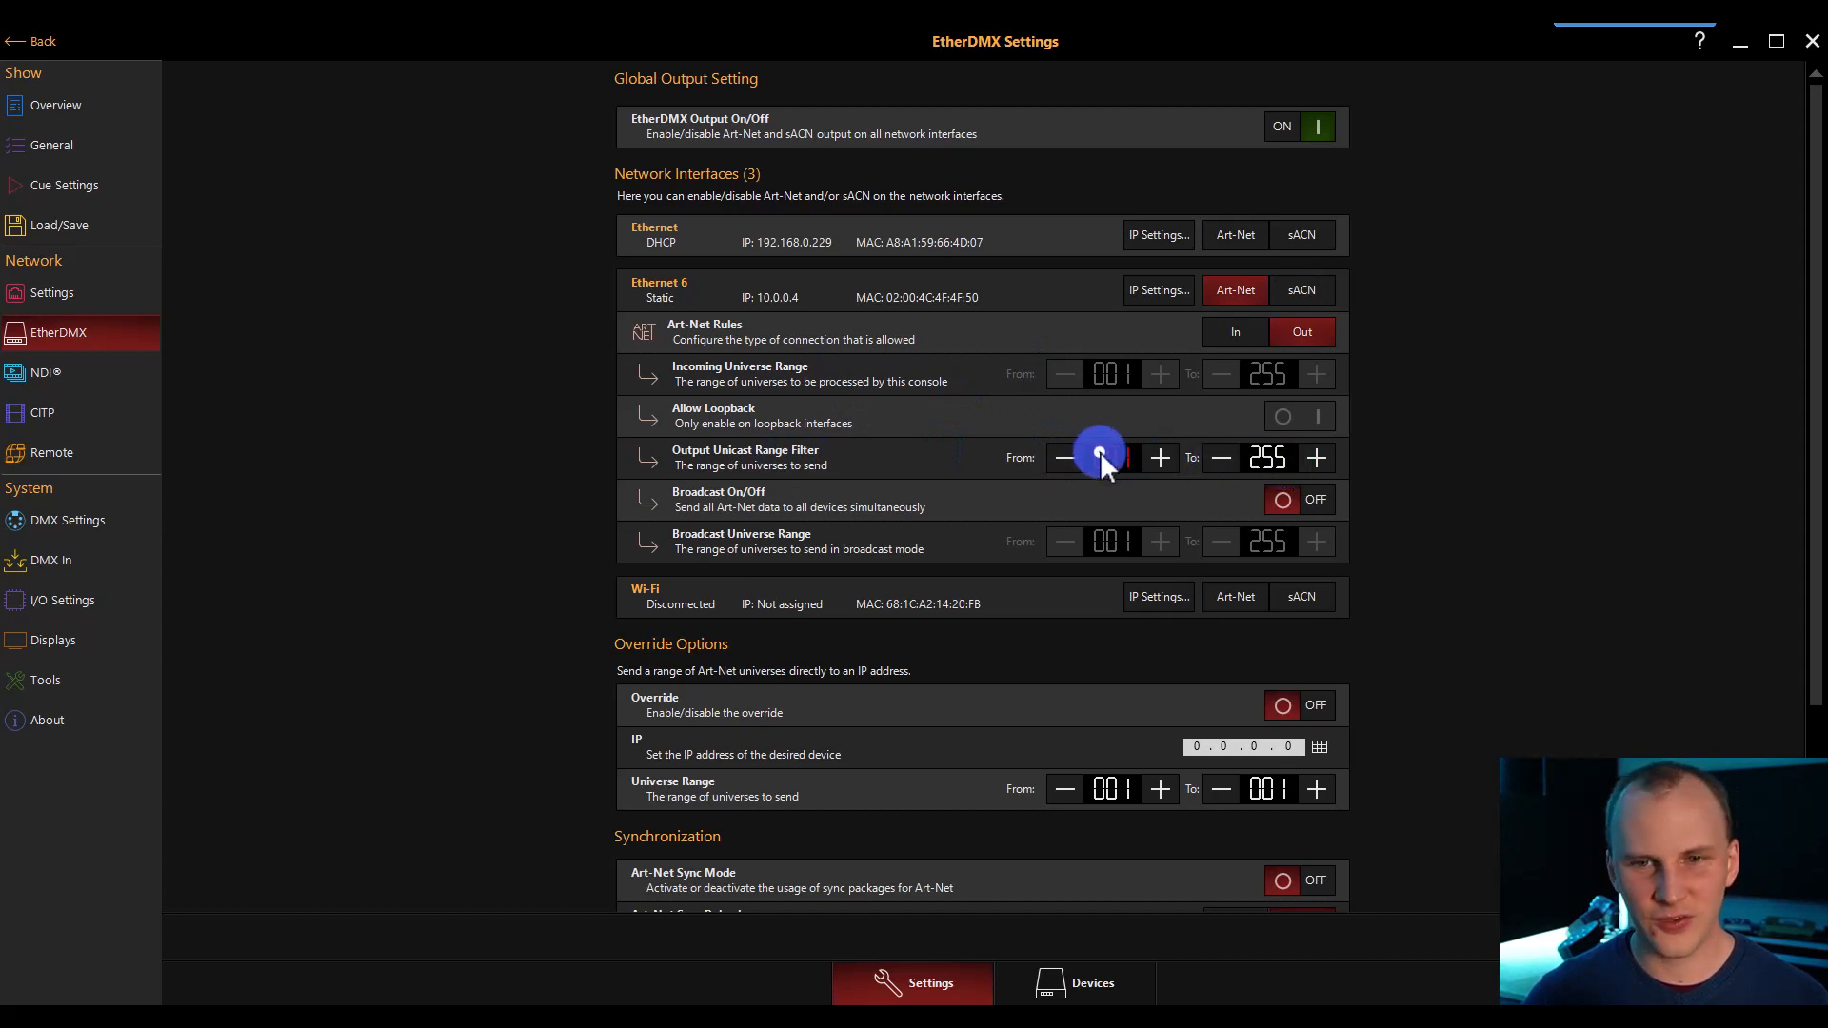
left_click(1234, 451)
left_click(1310, 453)
left_click(1266, 459)
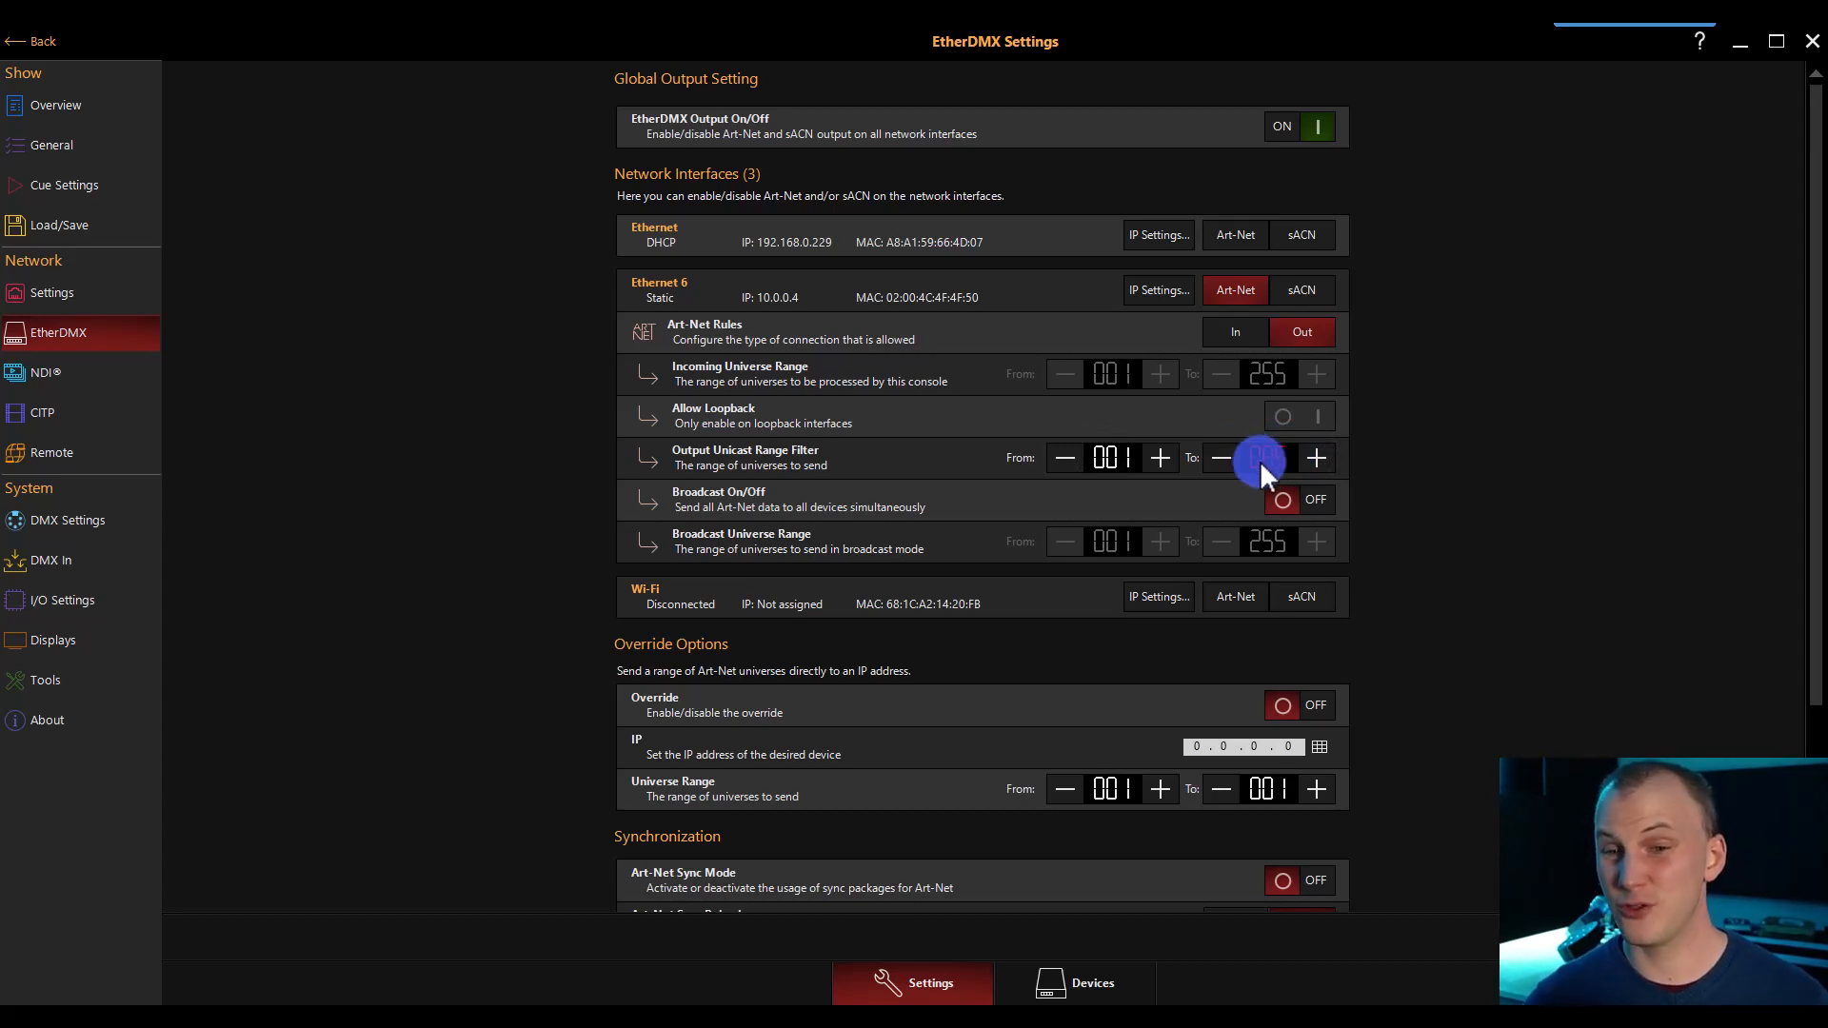
left_click(1380, 462)
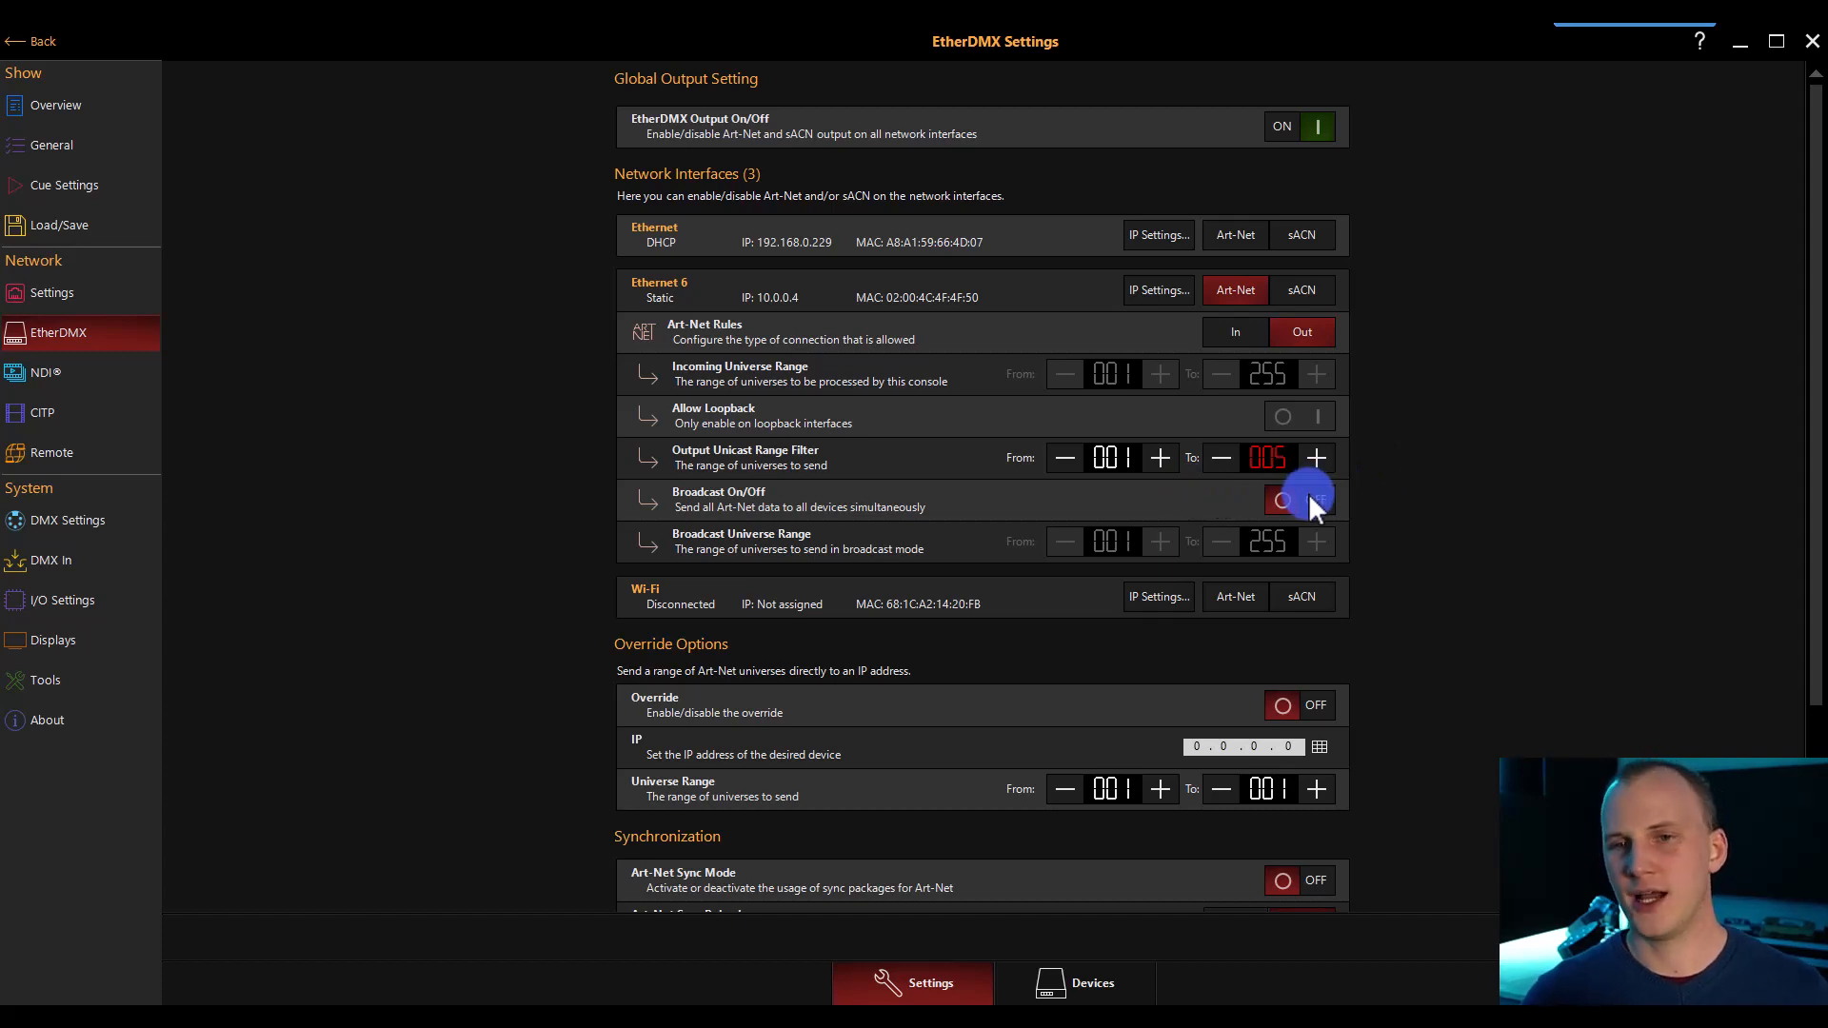
Step: Switch Ethernet 6 from Art-Net to sACN output and view the discovered EtherDMX devices
left_click(1276, 299)
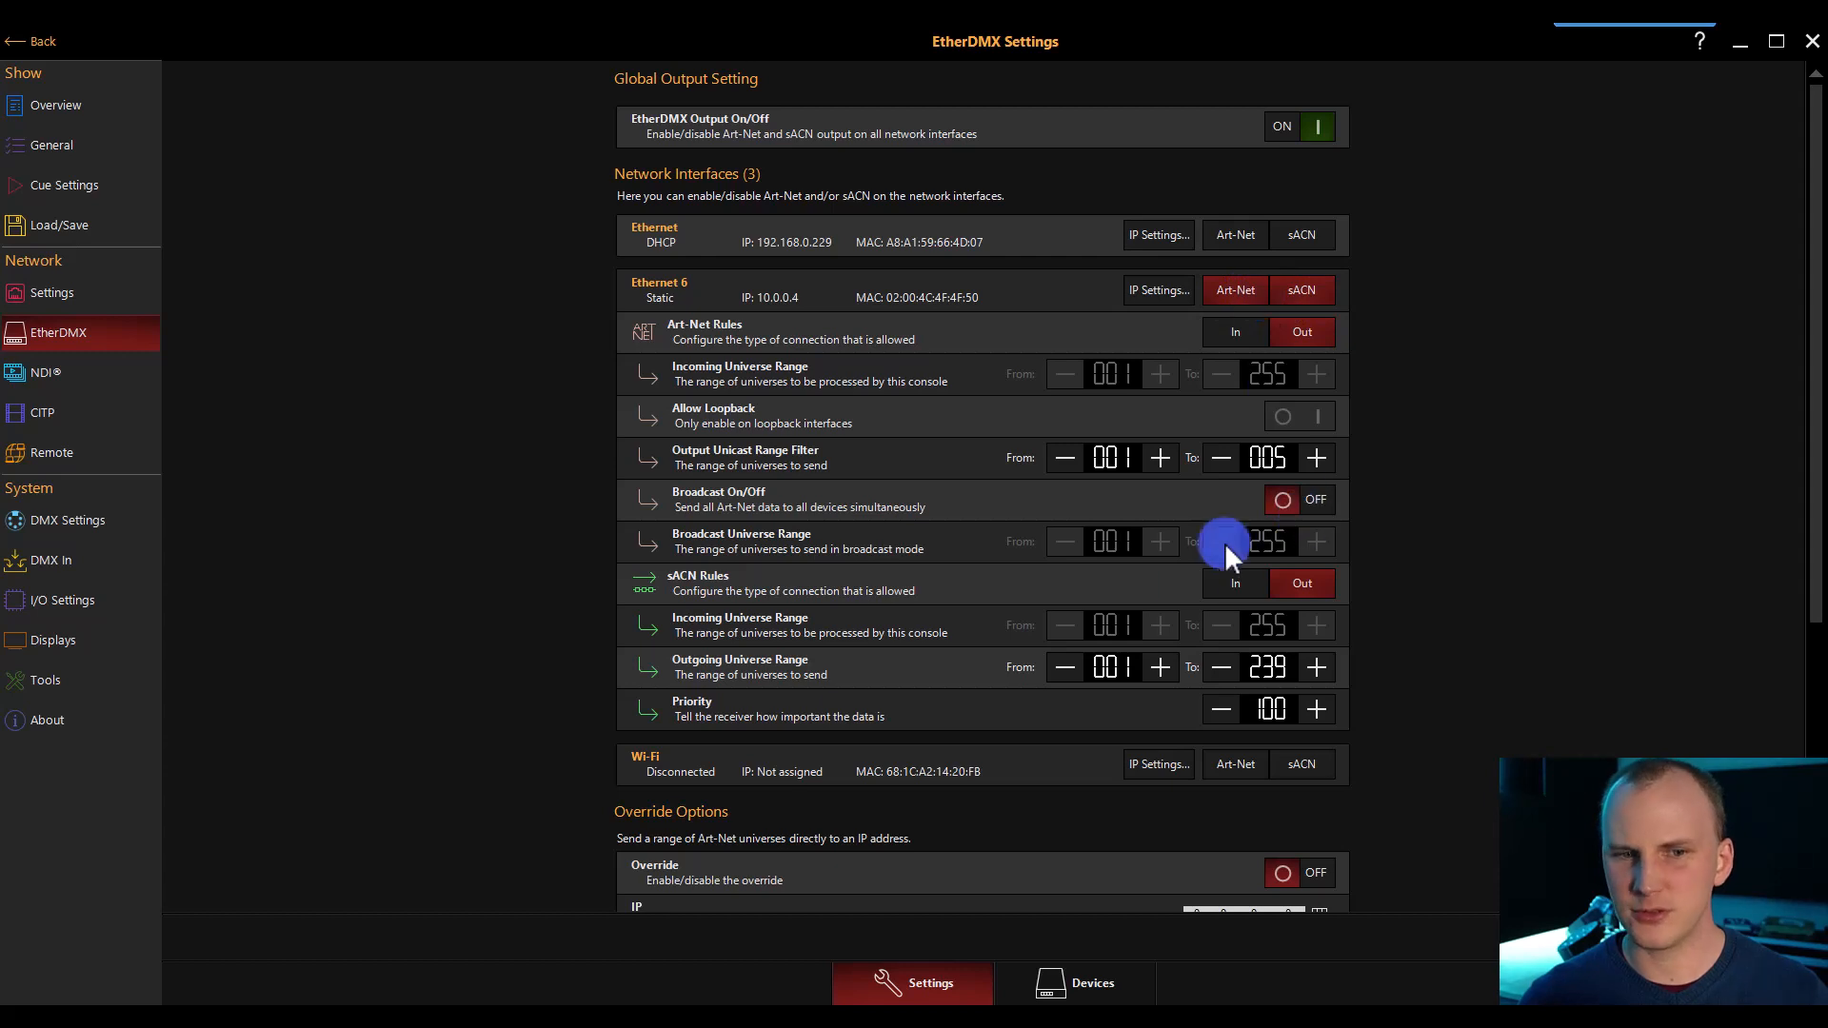
left_click(1240, 292)
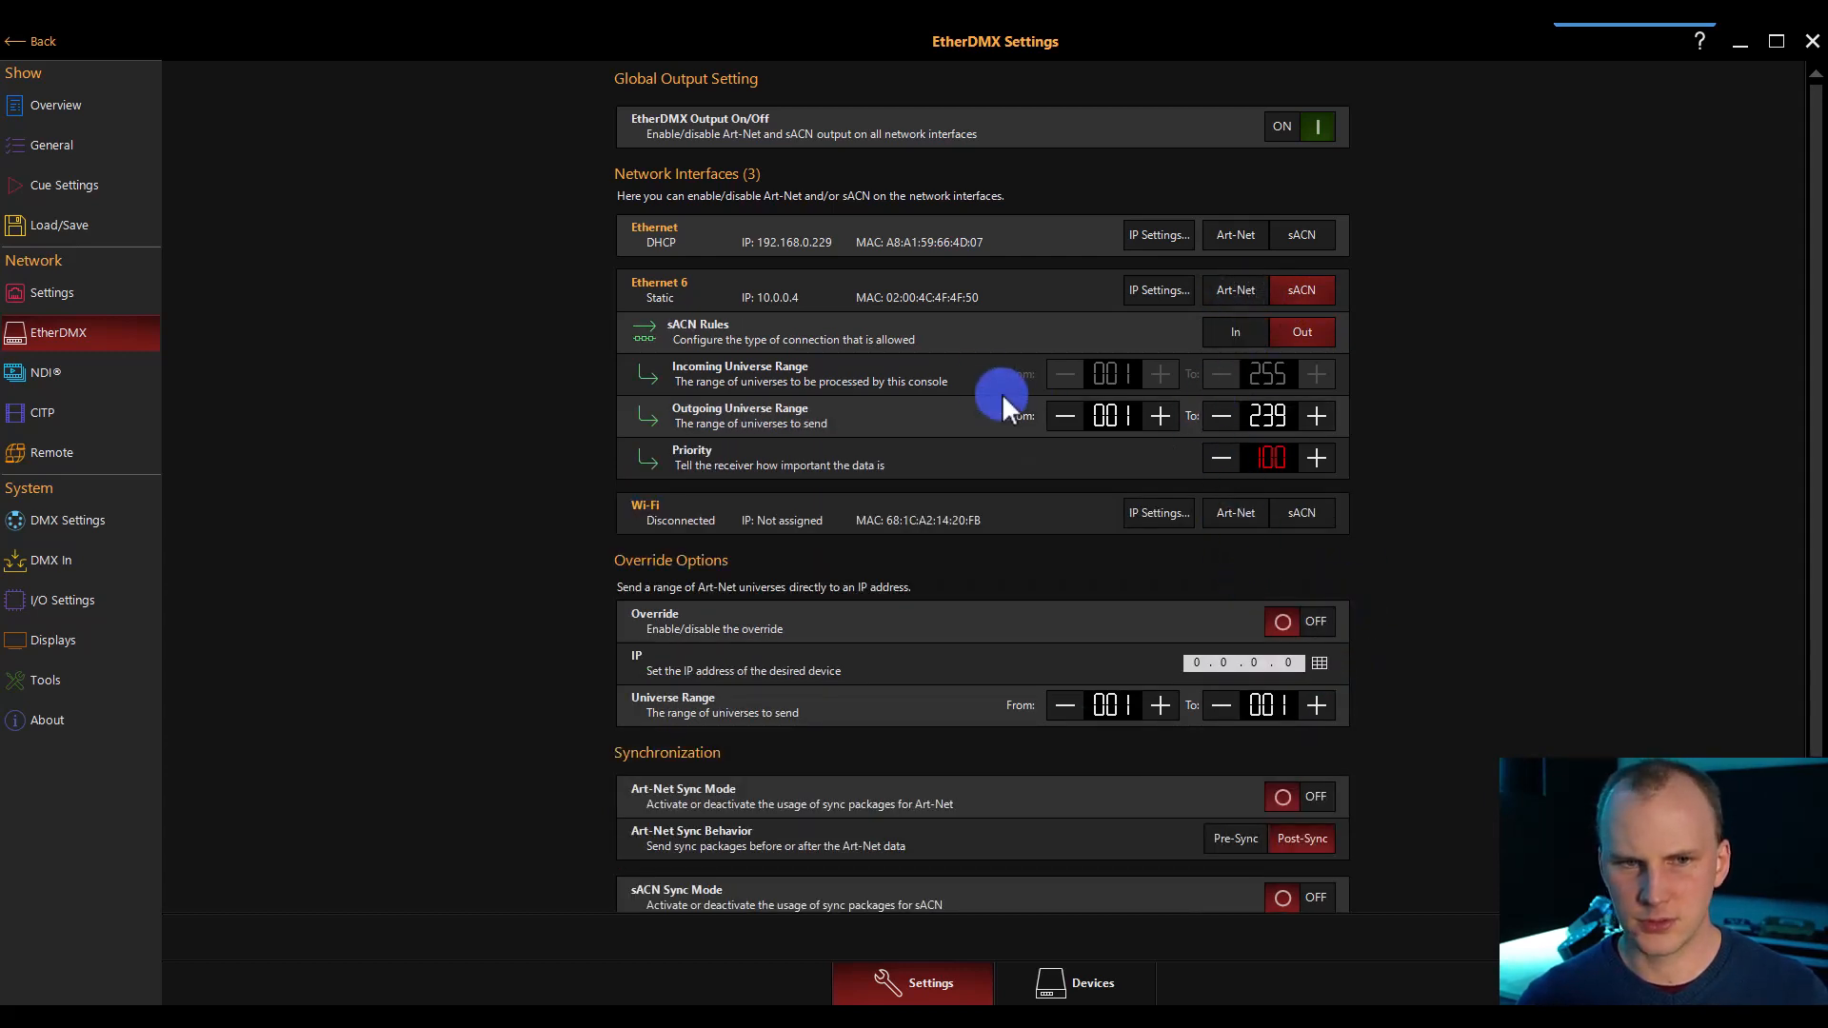
left_click(1253, 280)
left_click(1289, 288)
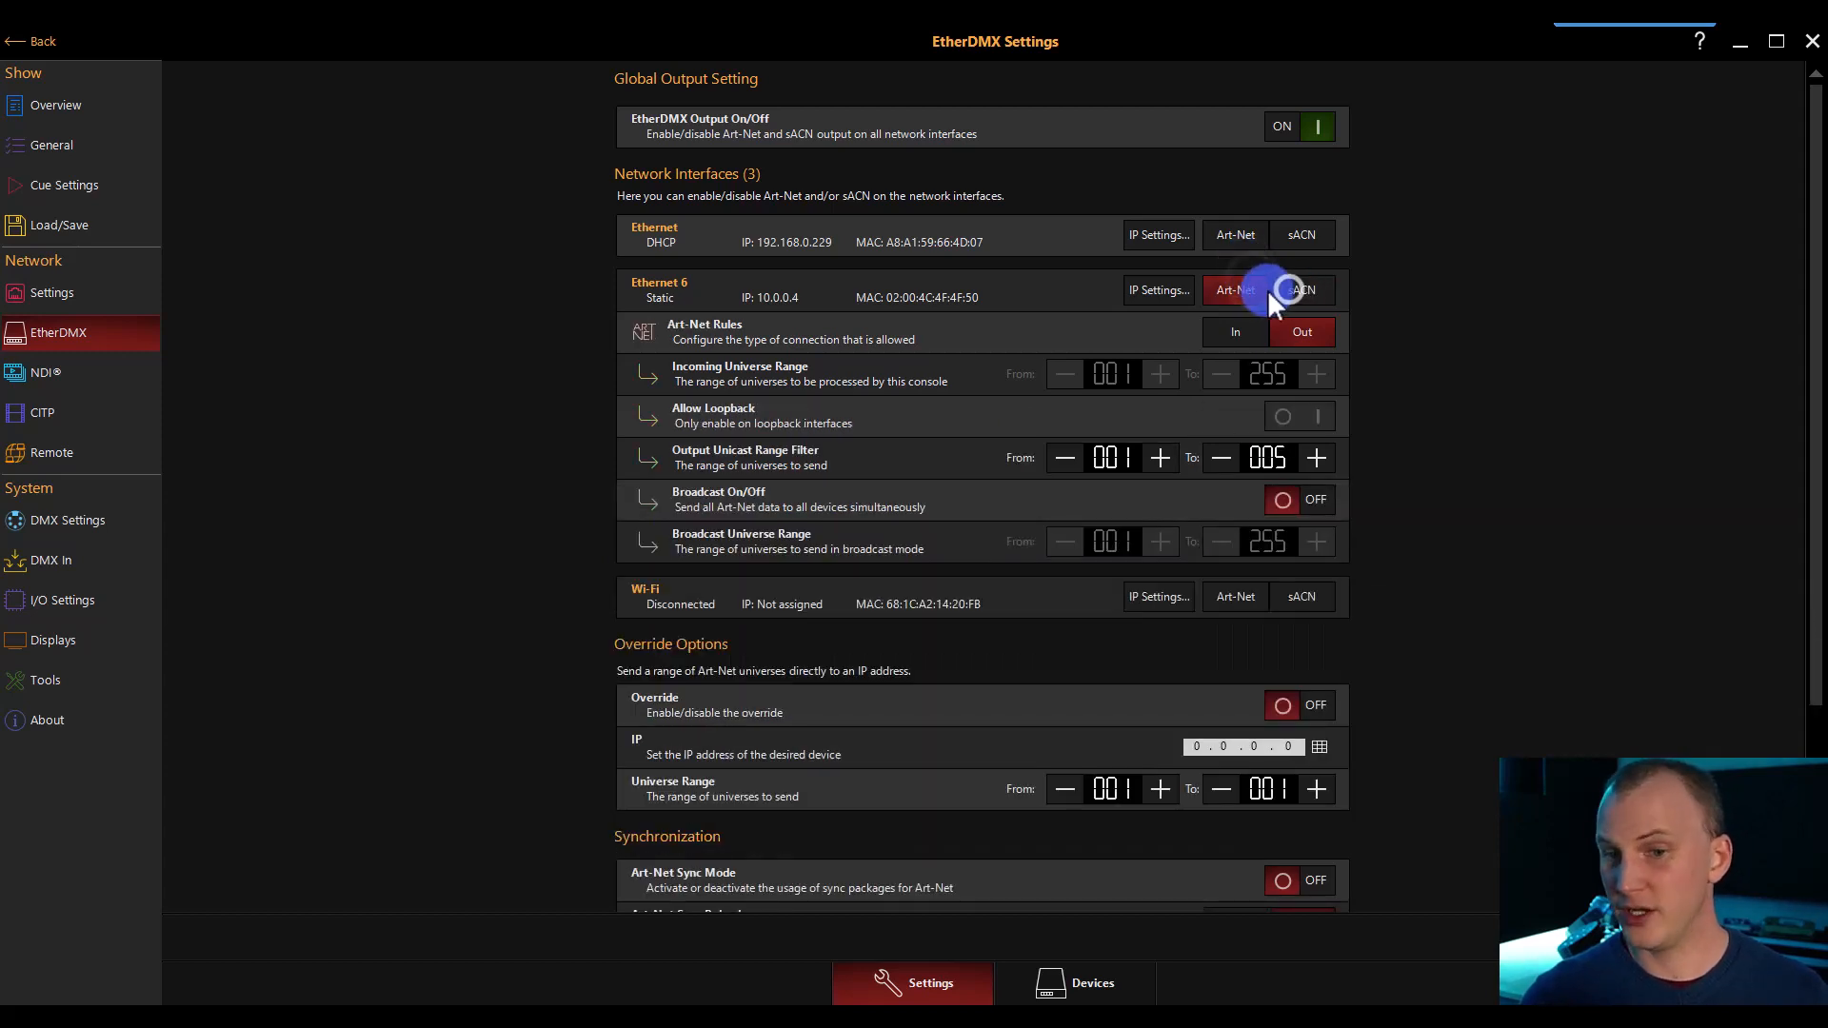
left_click(1250, 281)
left_click(1306, 289)
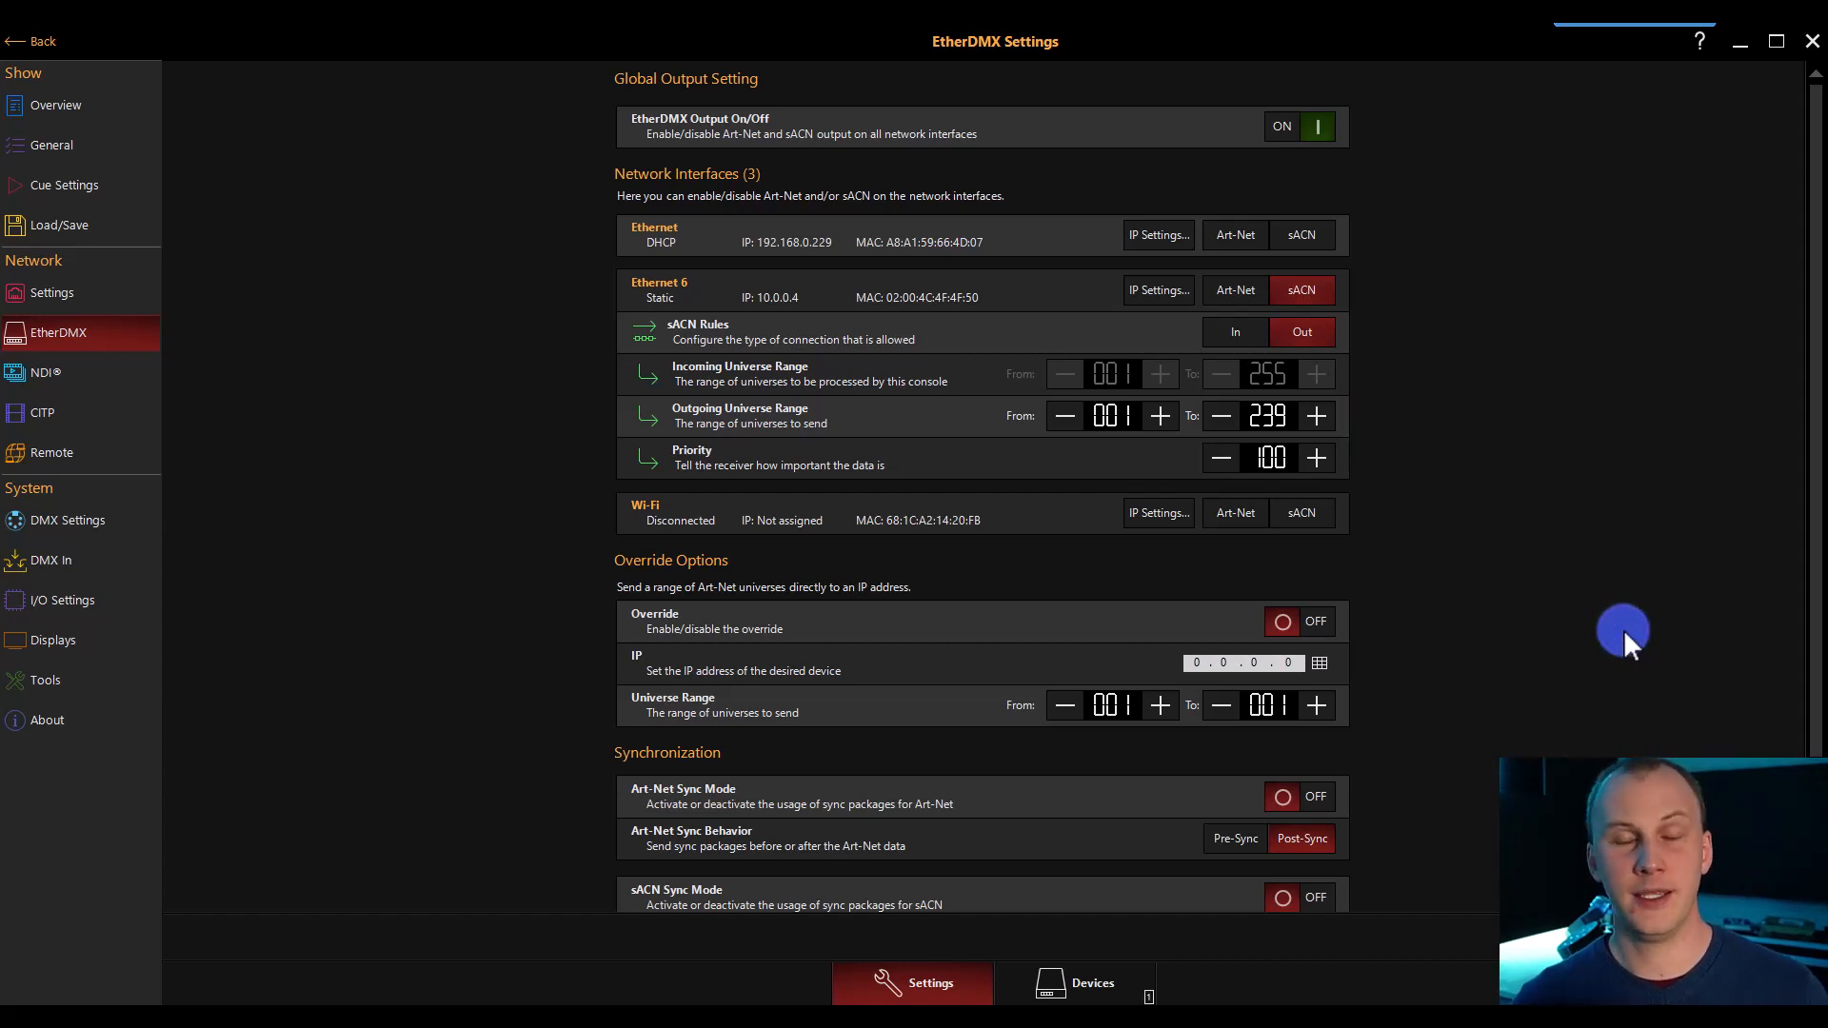
left_click(1106, 982)
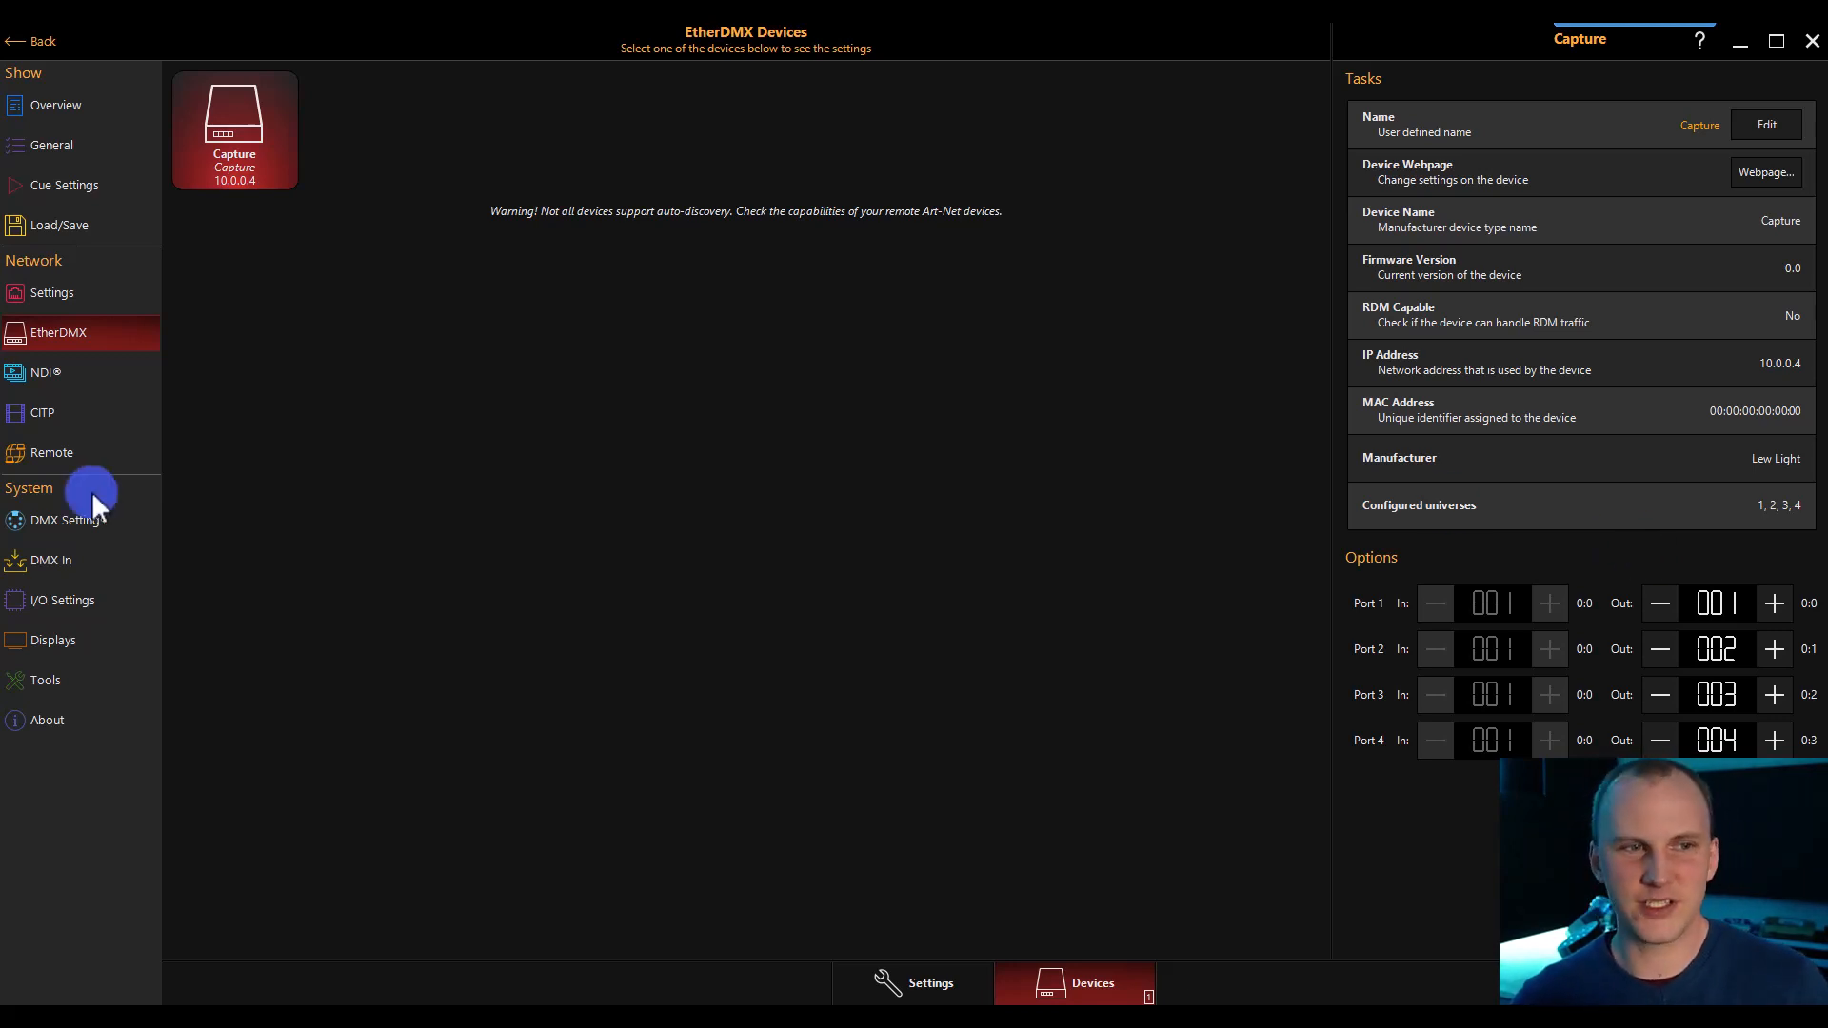
Step: Examine the I/O settings and the system DMX settings for local devices, EtherDMX devices and per-universe timings
left_click(95, 603)
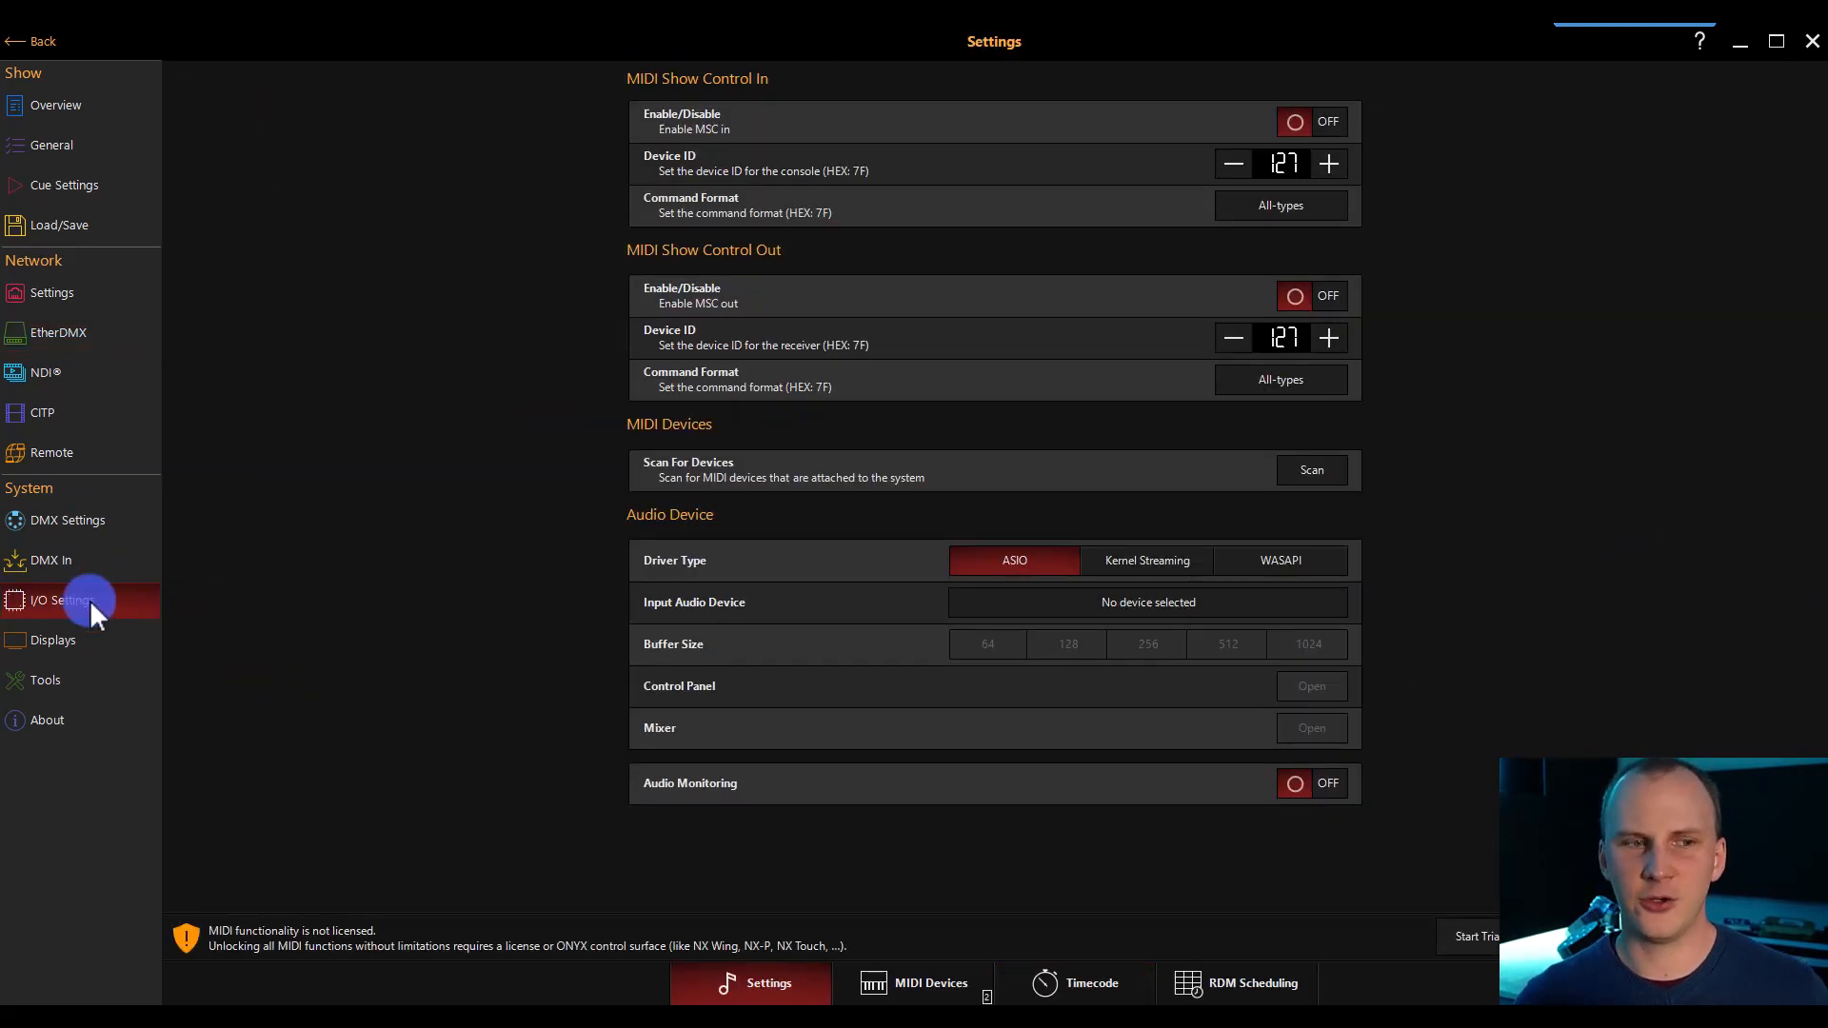
left_click(77, 525)
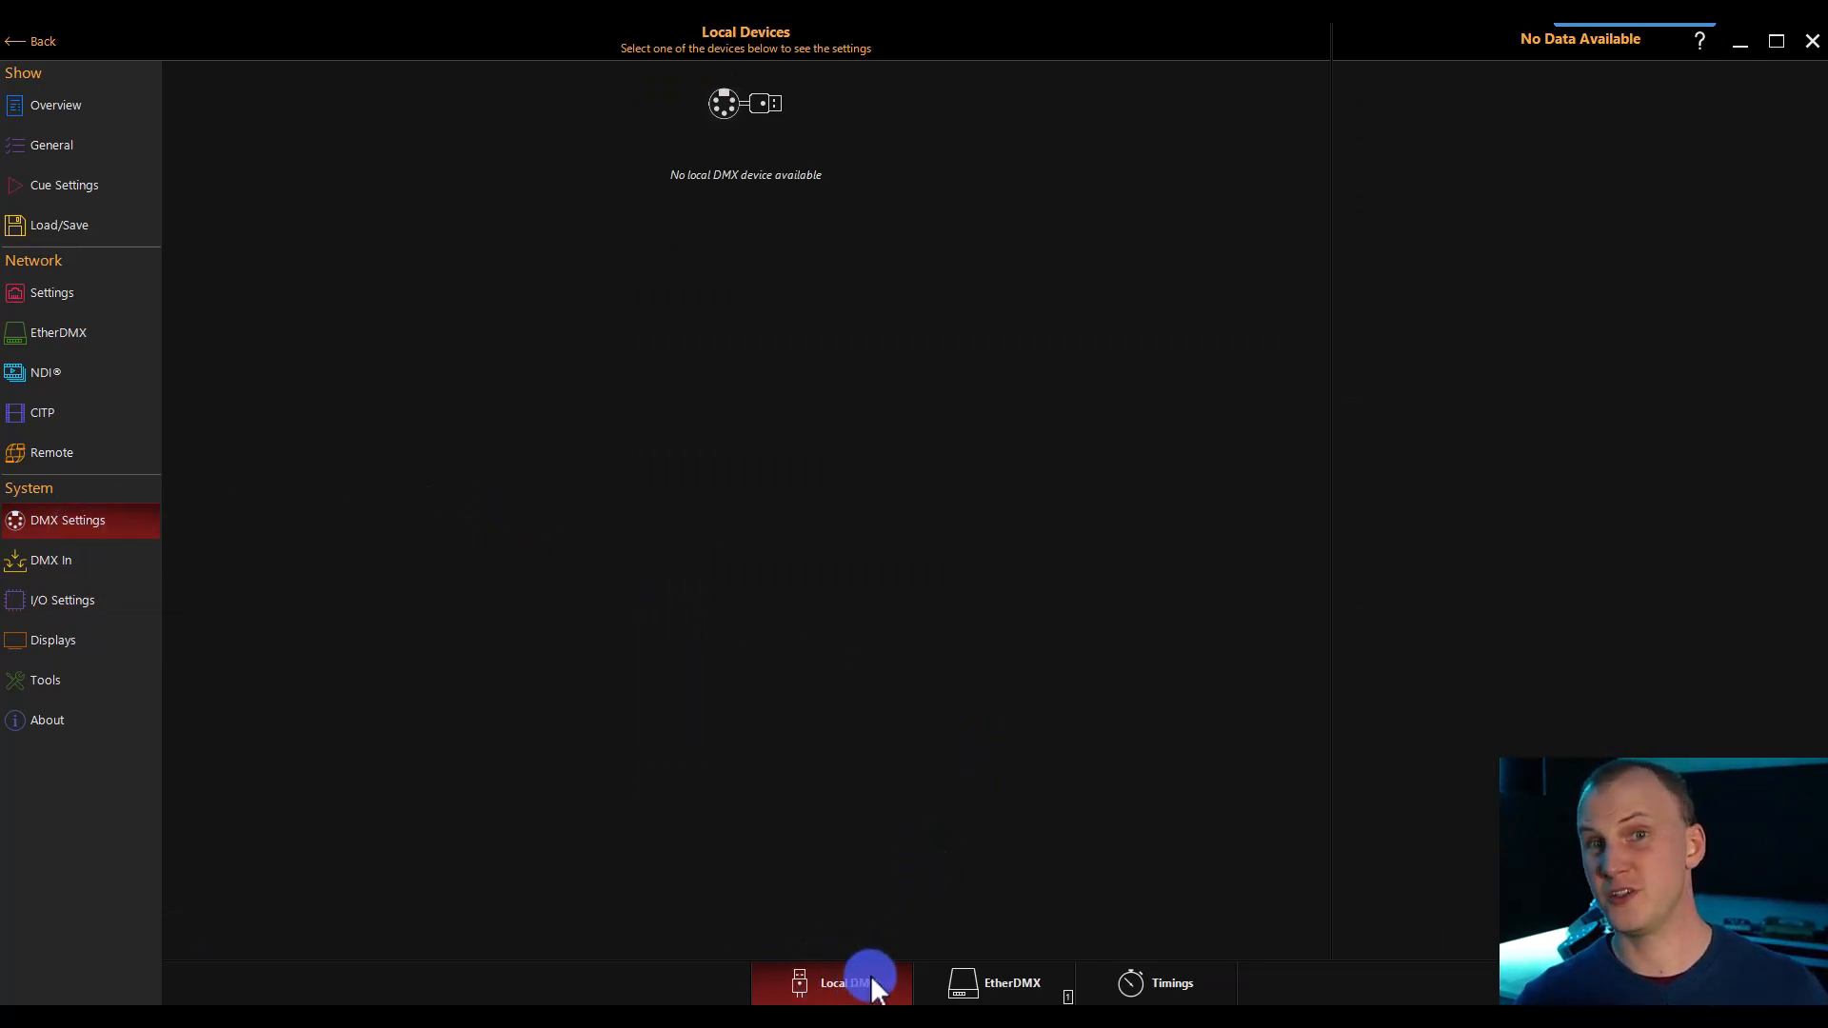
left_click(1014, 985)
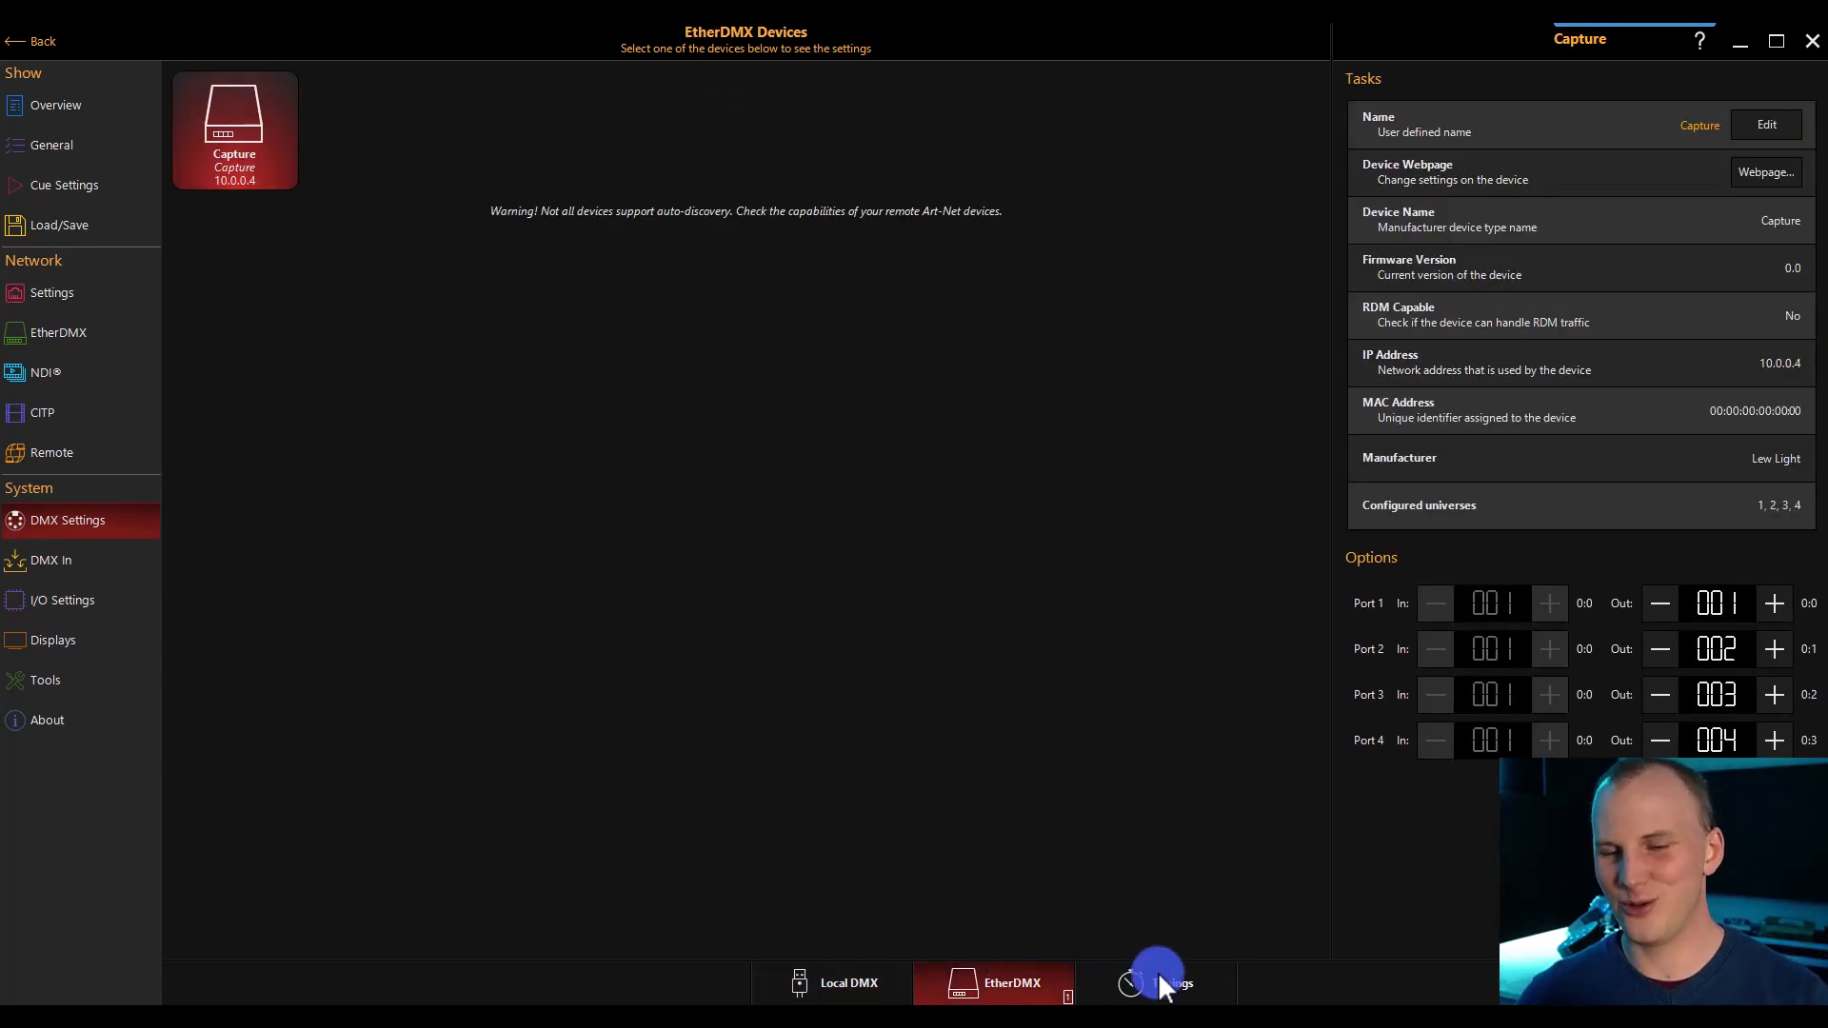
left_click(1170, 985)
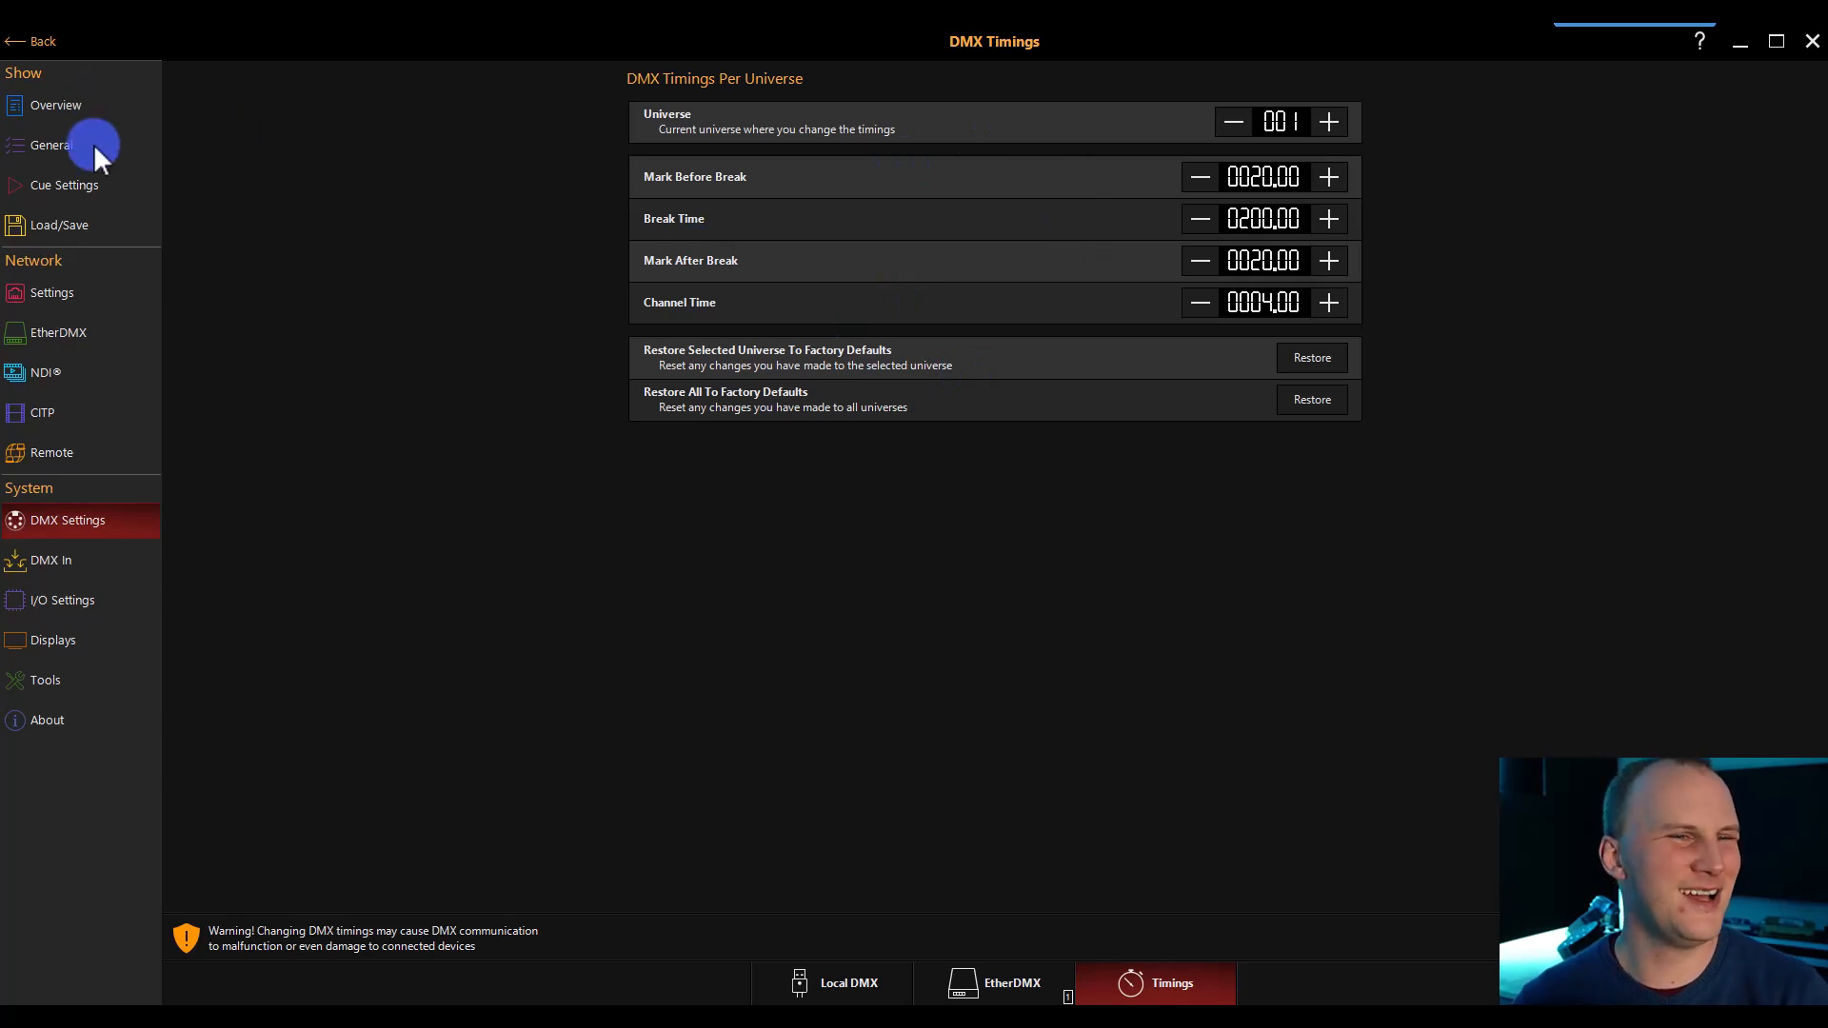
Step: Leave the console settings for the main workspace and bring up the general console and show tasks
left_click(14, 43)
left_click(17, 43)
left_click(29, 45)
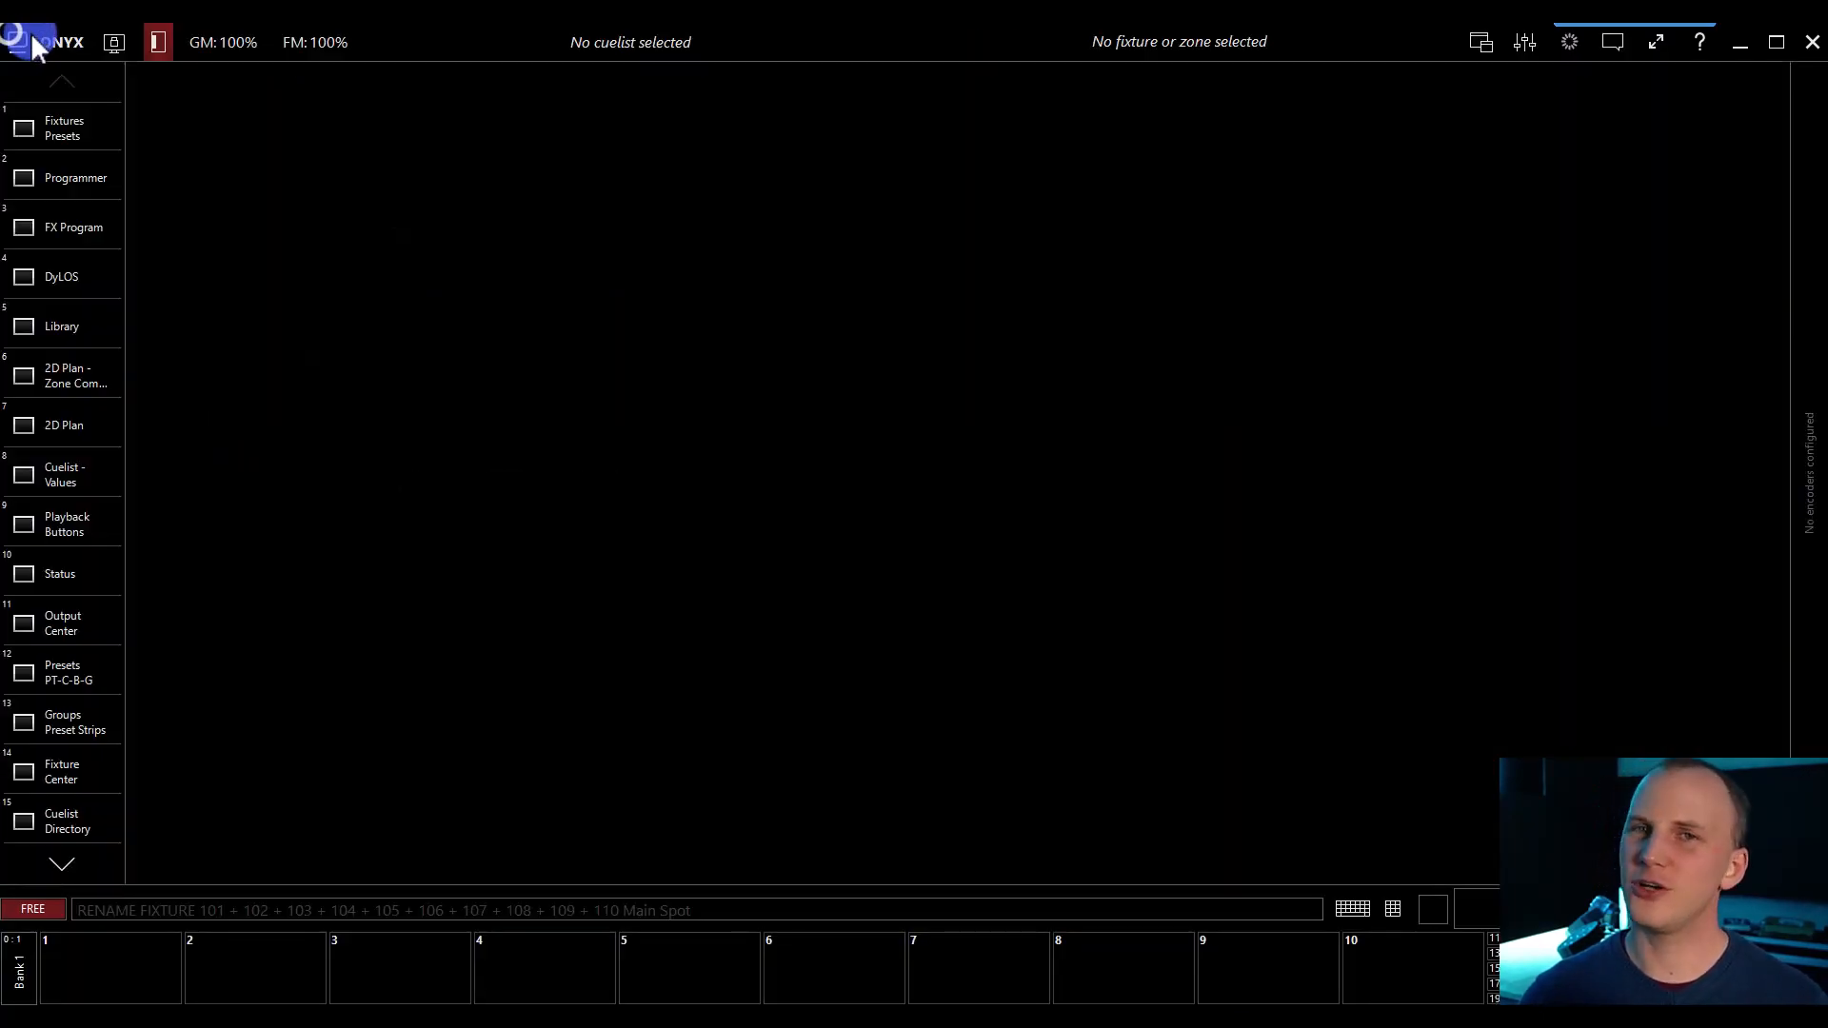
left_click(48, 42)
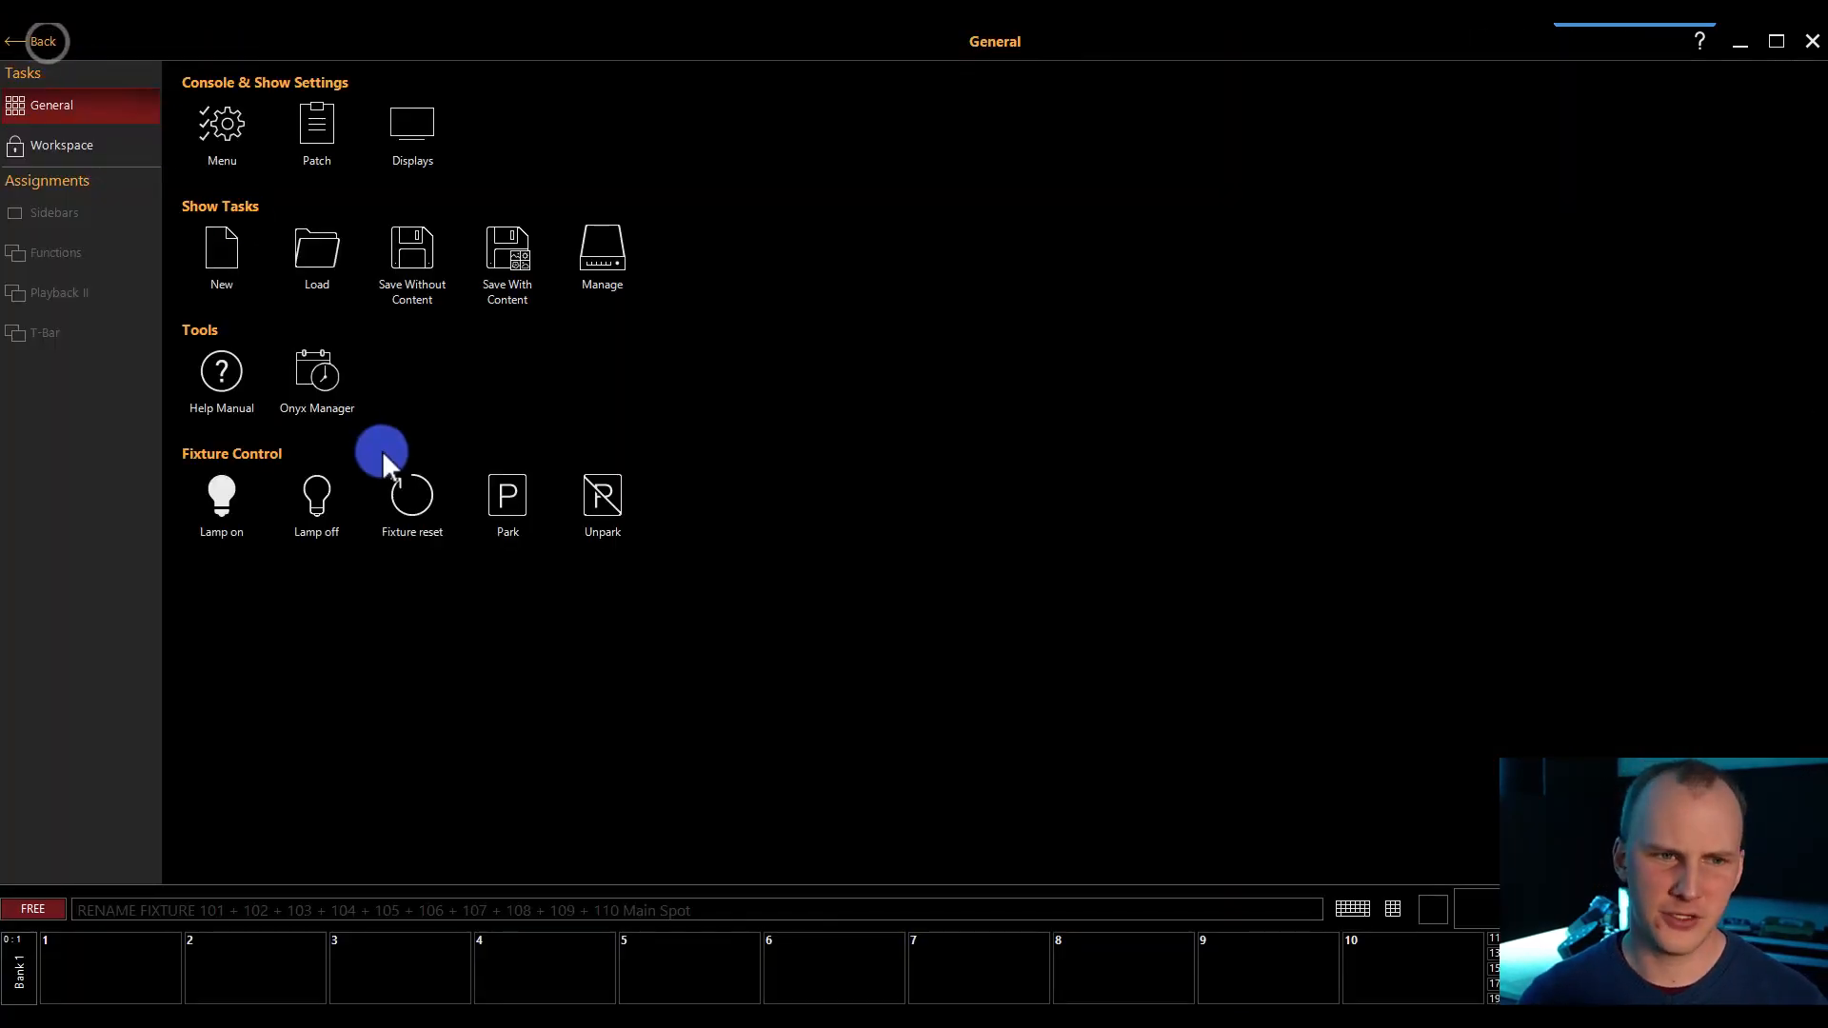